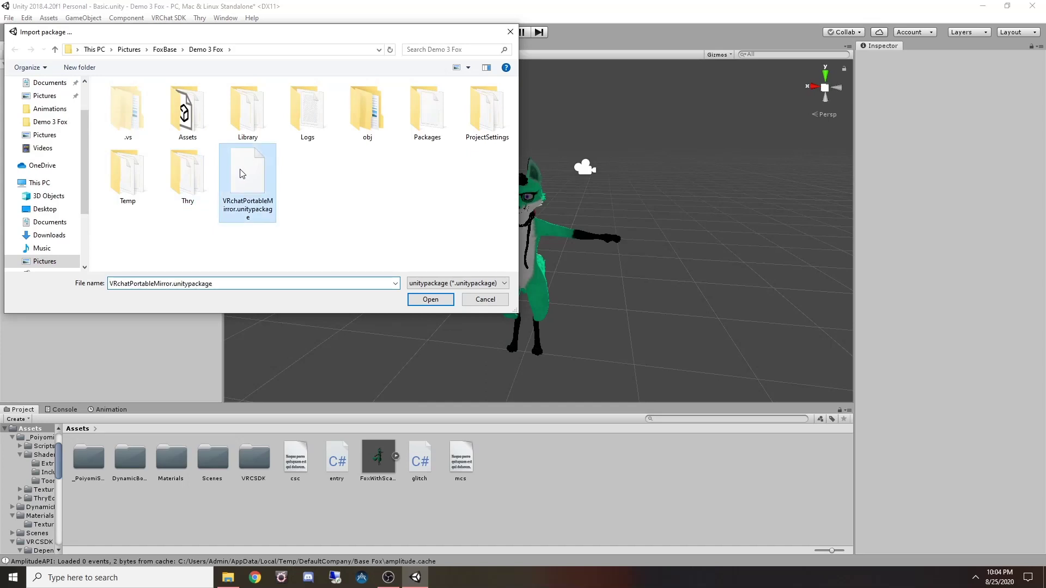
Import all contents of VRchatPortableMirror.unitypackage and add the mirror prefab to the Basic scene's hierarchy
click(430, 300)
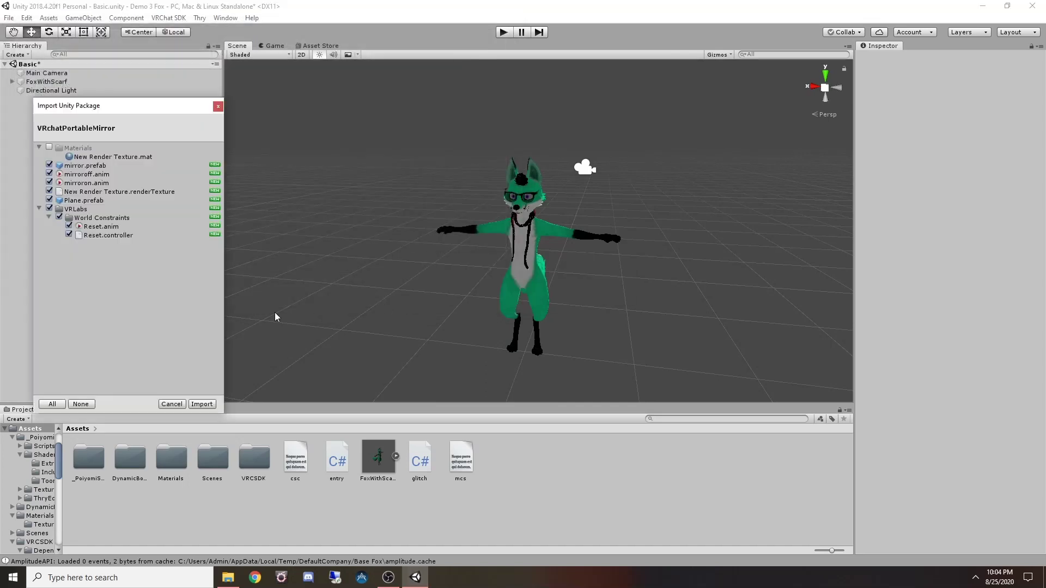
click(209, 408)
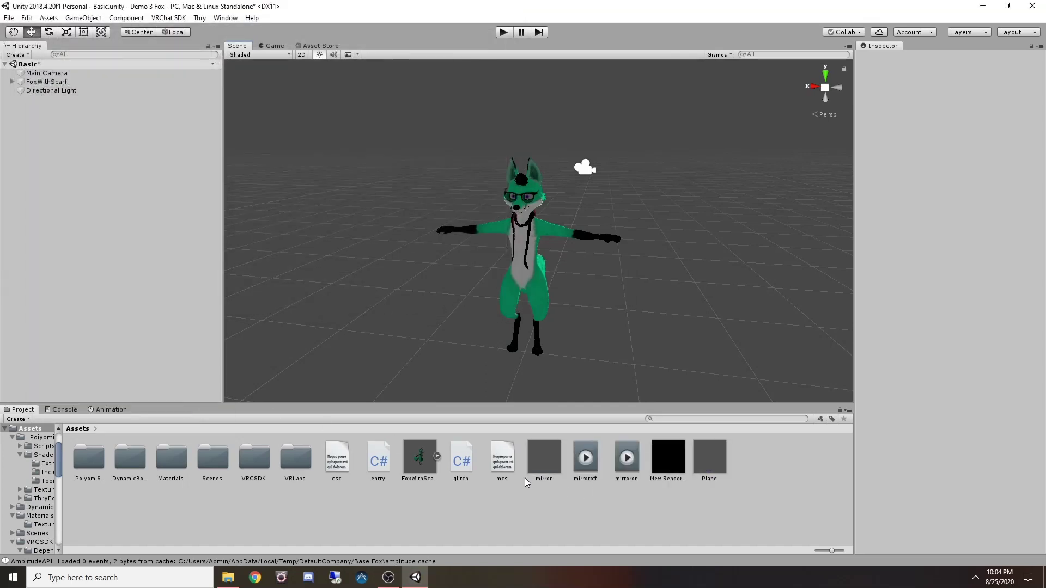
click(543, 463)
drag(524, 436, 34, 94)
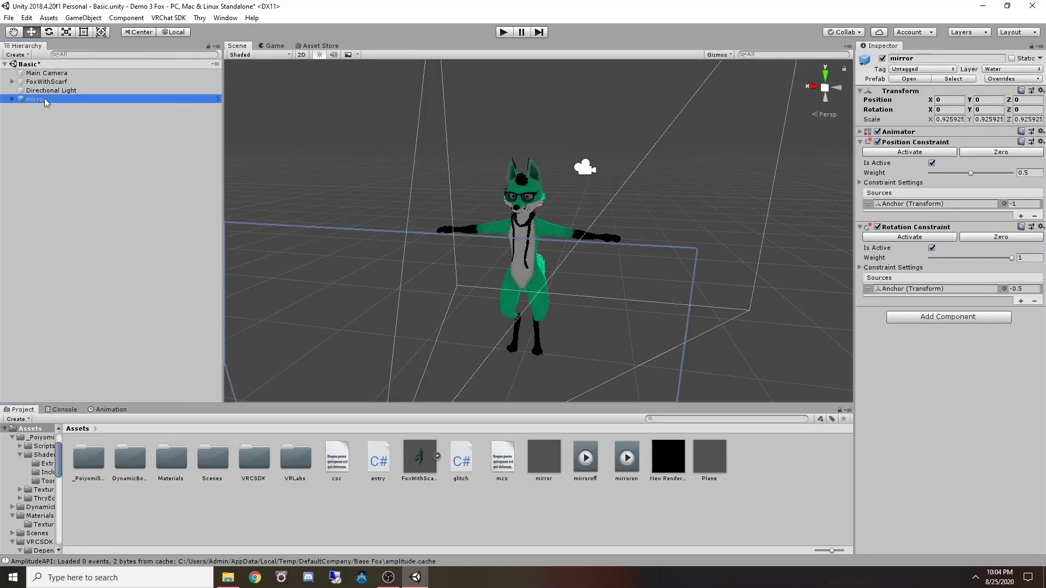
Unpack the mirror prefab in the scene and parent it under FoxWithScarf
right_click(44, 103)
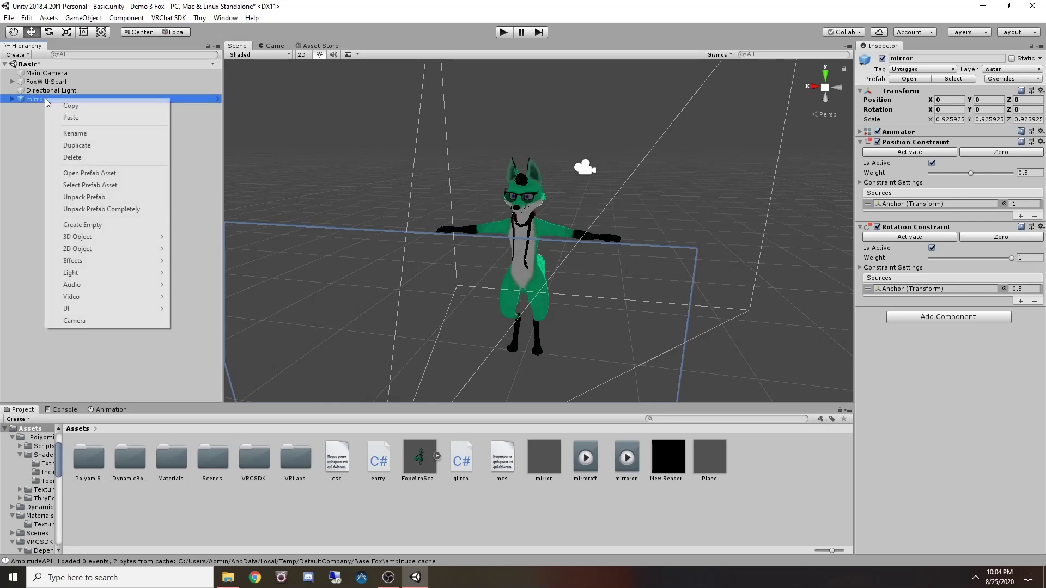
click(93, 198)
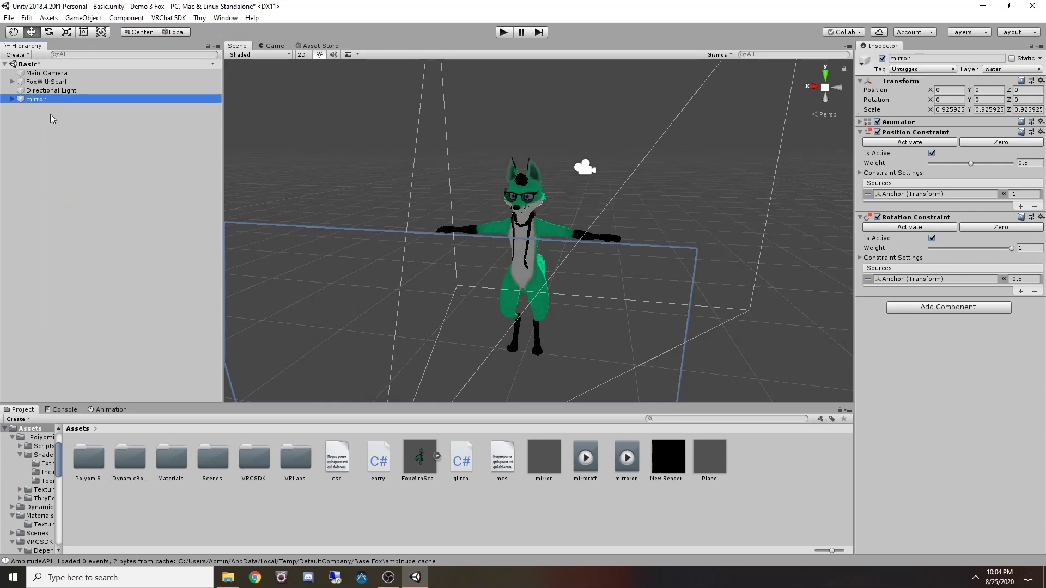
click(42, 82)
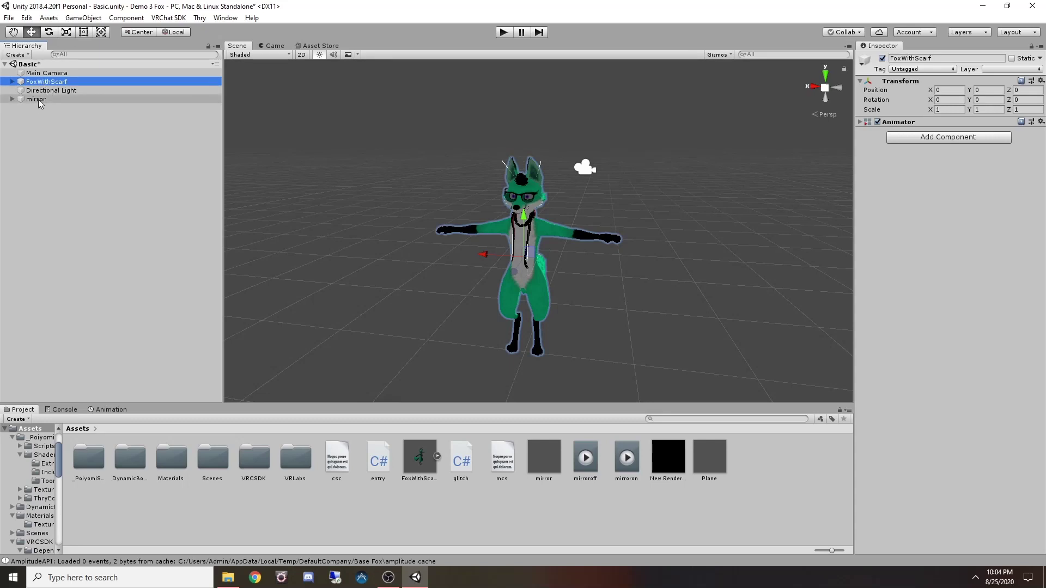
click(38, 99)
mouse_move(34, 99)
mouse_down()
mouse_move(61, 86)
mouse_move(45, 83)
mouse_up()
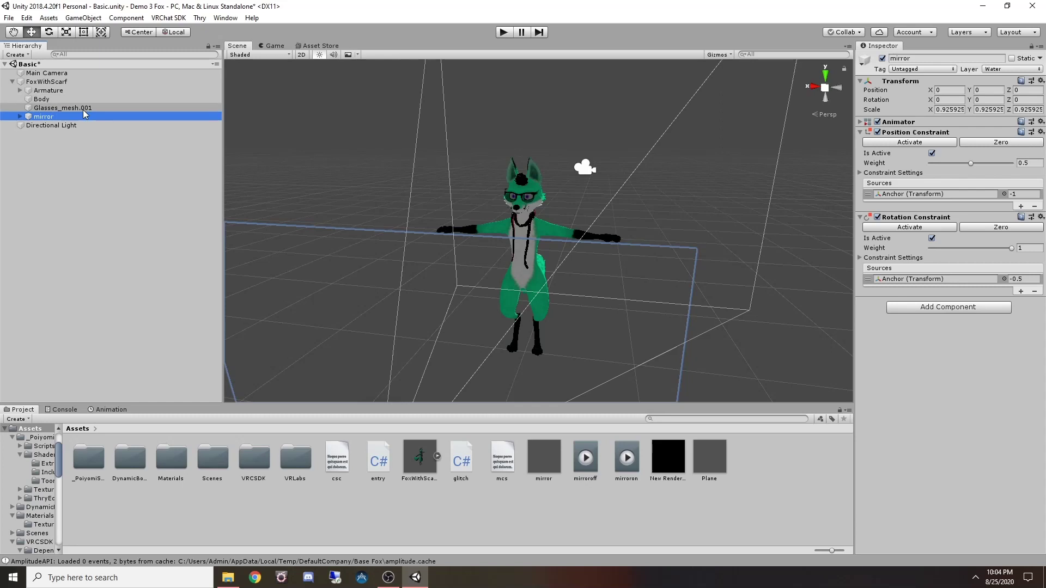
Expand the mirror's child objects and move Anchor out of mirror to sit directly under FoxWithScarf
click(20, 117)
click(28, 125)
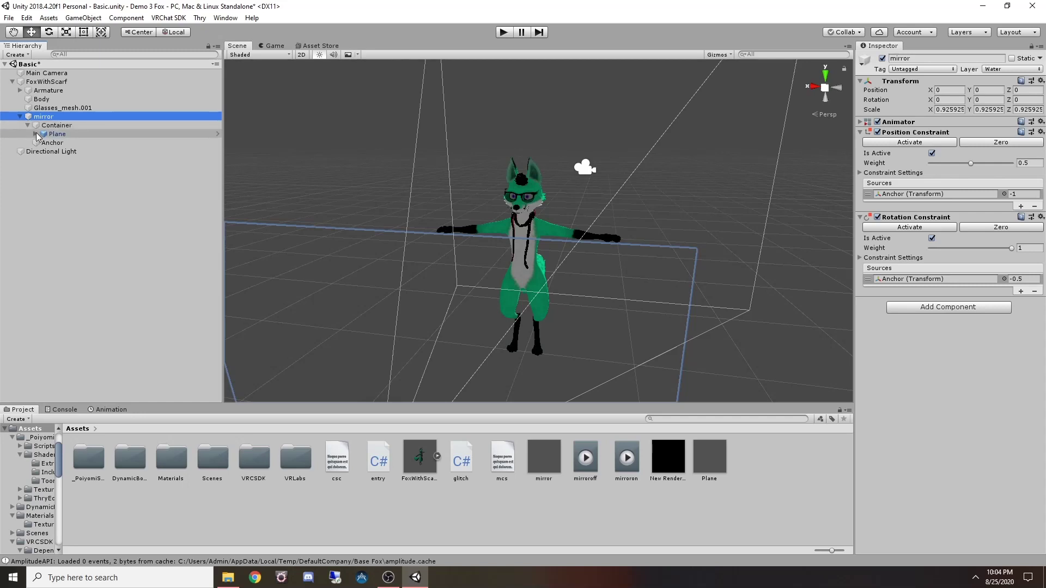
click(36, 134)
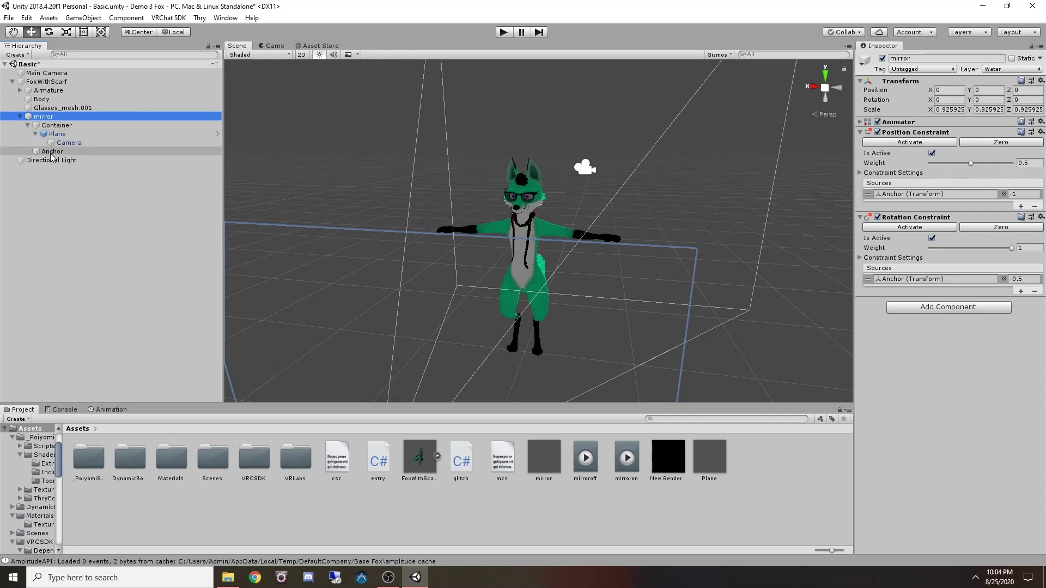
click(52, 153)
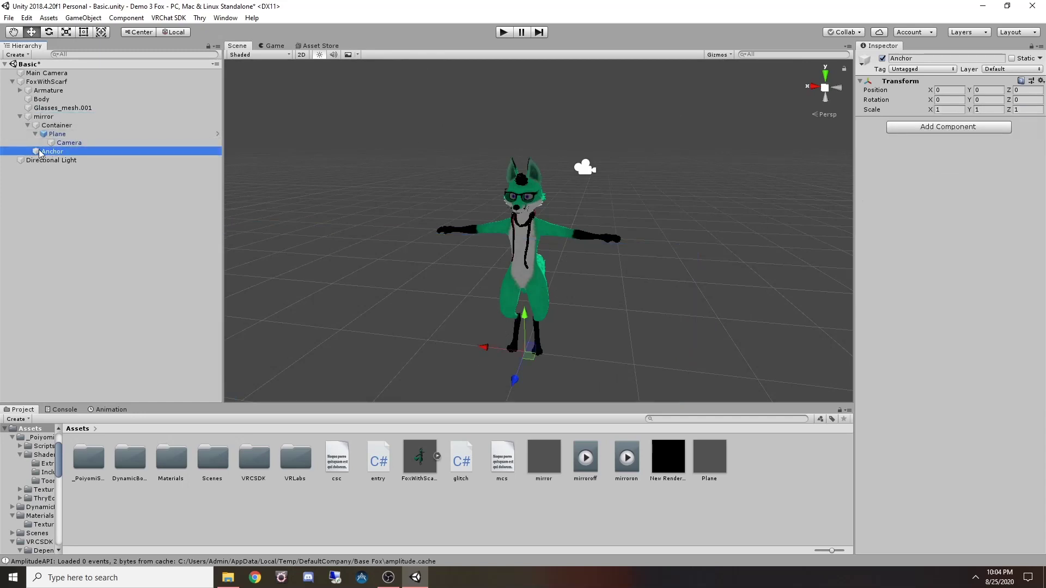
drag(39, 154, 53, 86)
mouse_move(63, 152)
mouse_down()
mouse_move(42, 139)
mouse_move(43, 153)
mouse_up()
drag(42, 154, 70, 116)
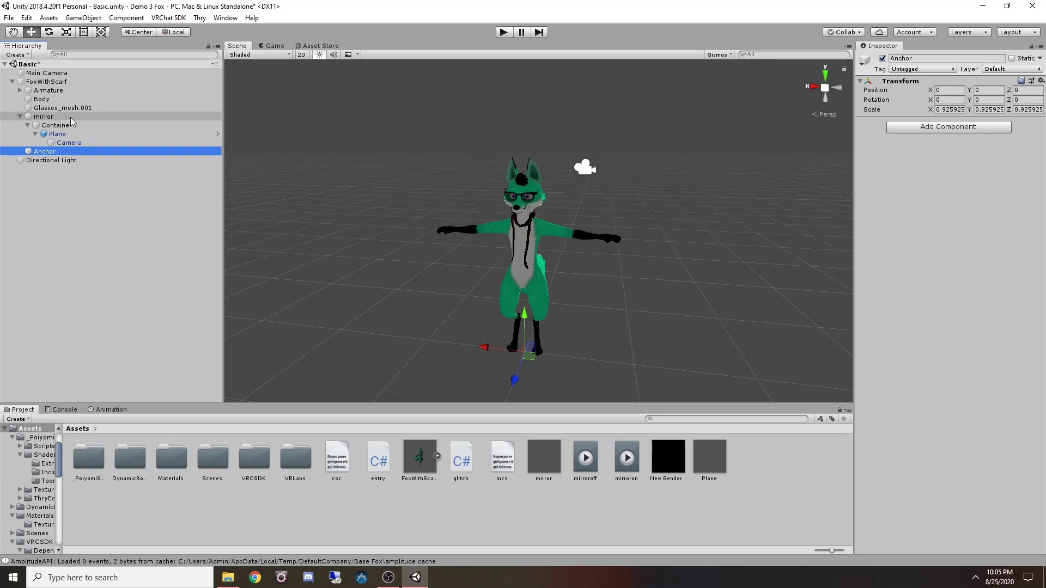
drag(70, 117, 167, 95)
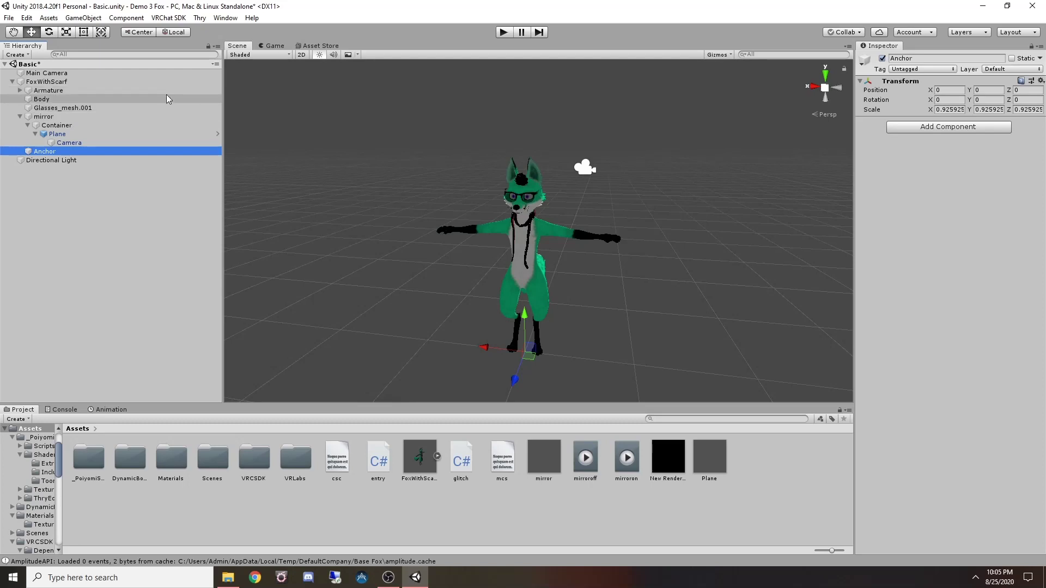
drag(166, 93, 272, 102)
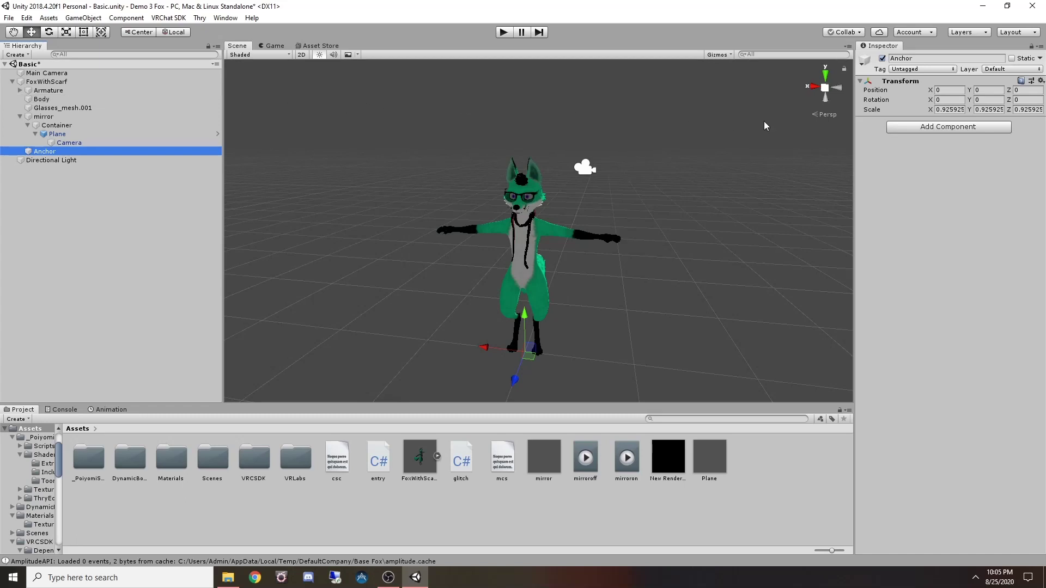
Edit the project layers, naming user layer 8 Postprocessing, user layer 9 Player and user layer 10 PlayerLocal
click(965, 35)
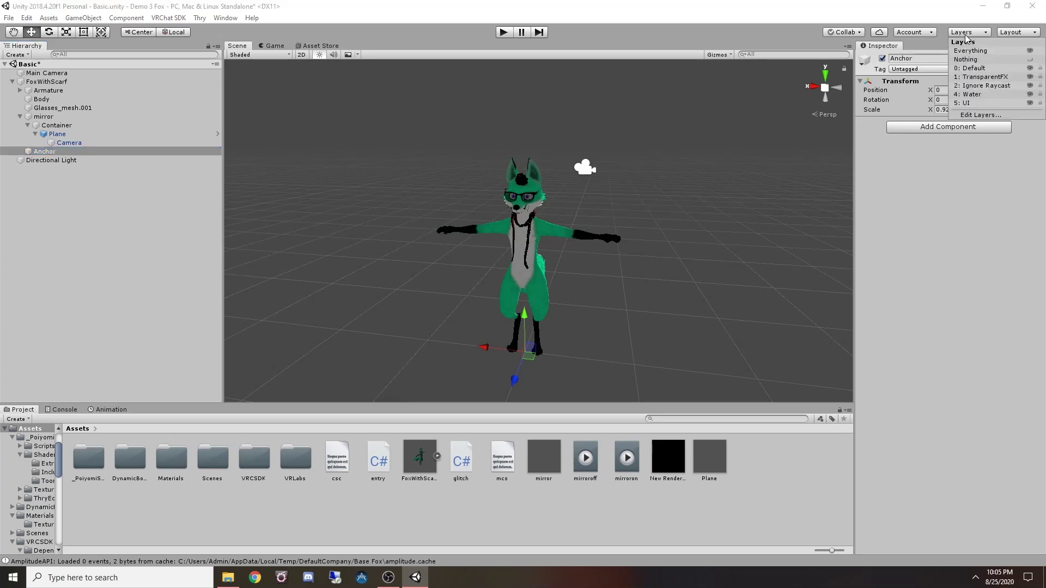
click(972, 116)
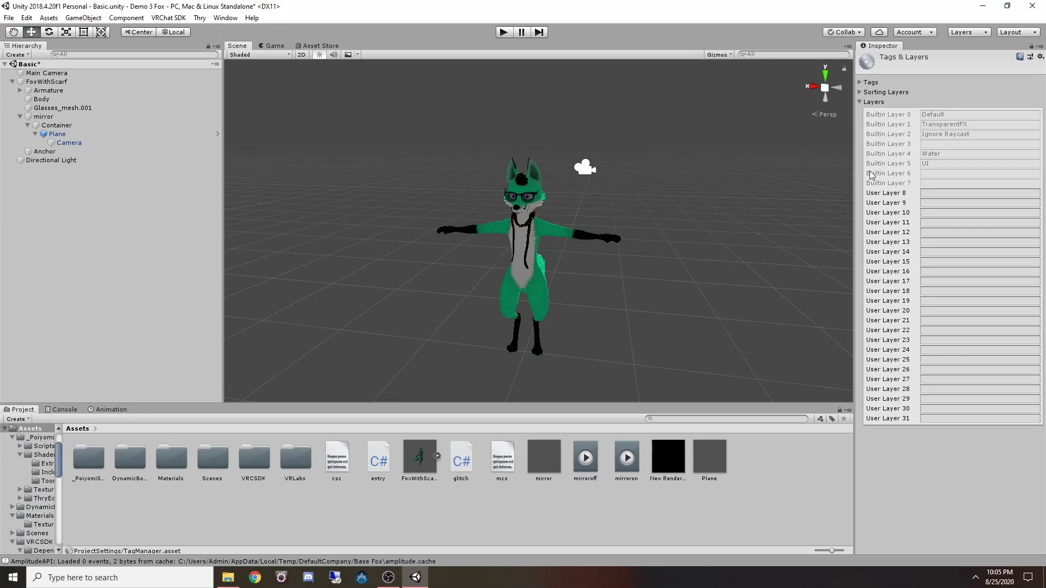
click(860, 102)
click(859, 101)
click(932, 192)
text(Postprocessing)
key(Tab)
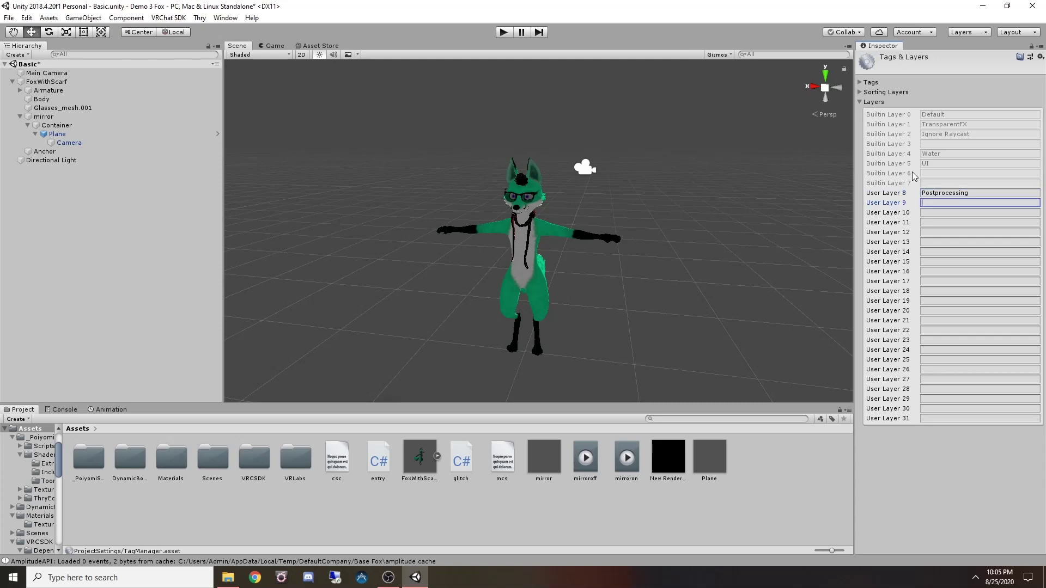
text(Player)
key(Tab)
text(PlayerLocal)
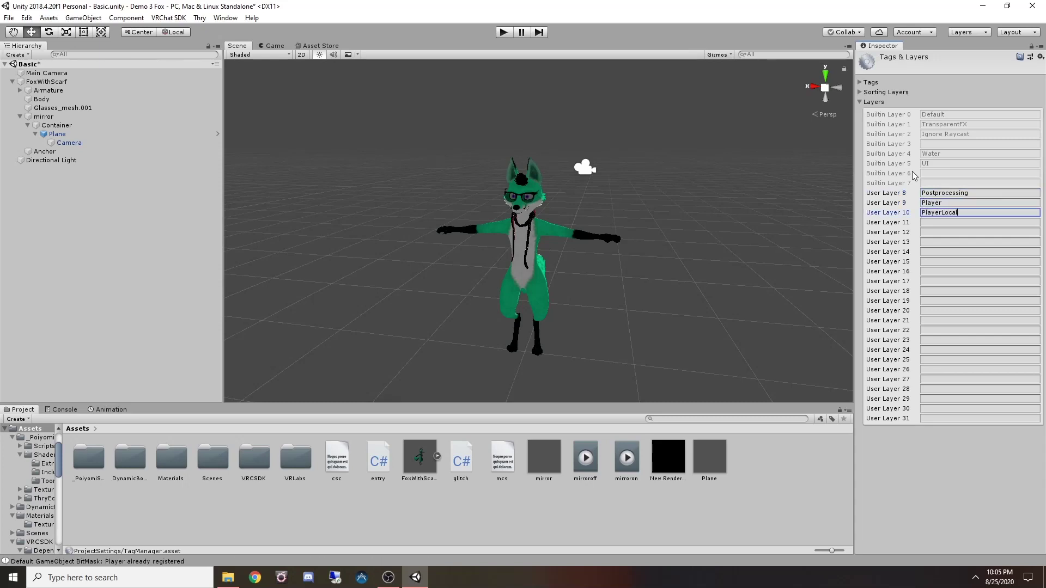
Name user layer 18 MirrorReflection
key(Tab)
key(Tab)
key(Tab)
key(Tab)
key(Tab)
key(Tab)
key(Tab)
key(Tab)
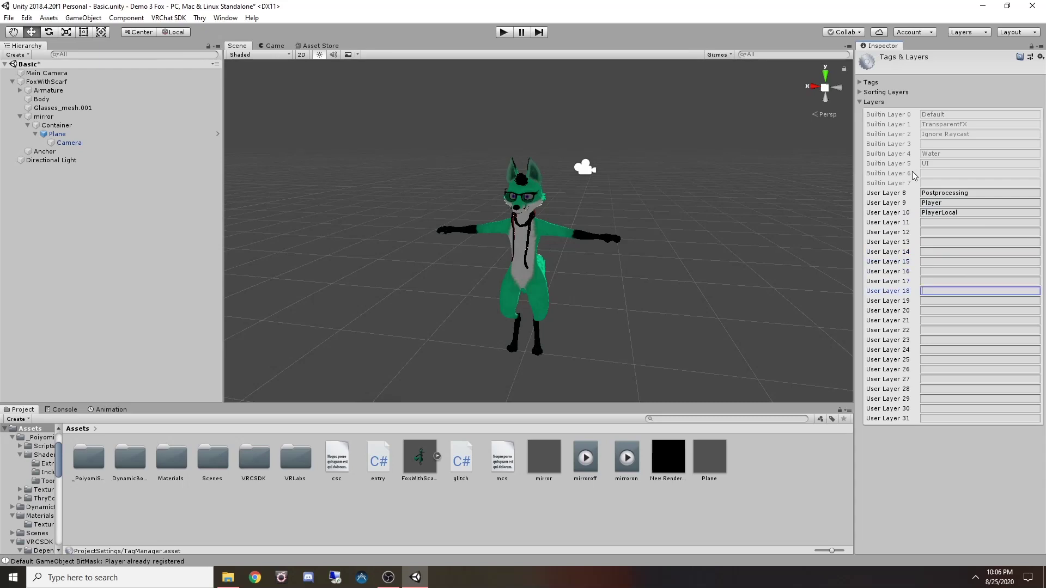
text(MirrorReflection)
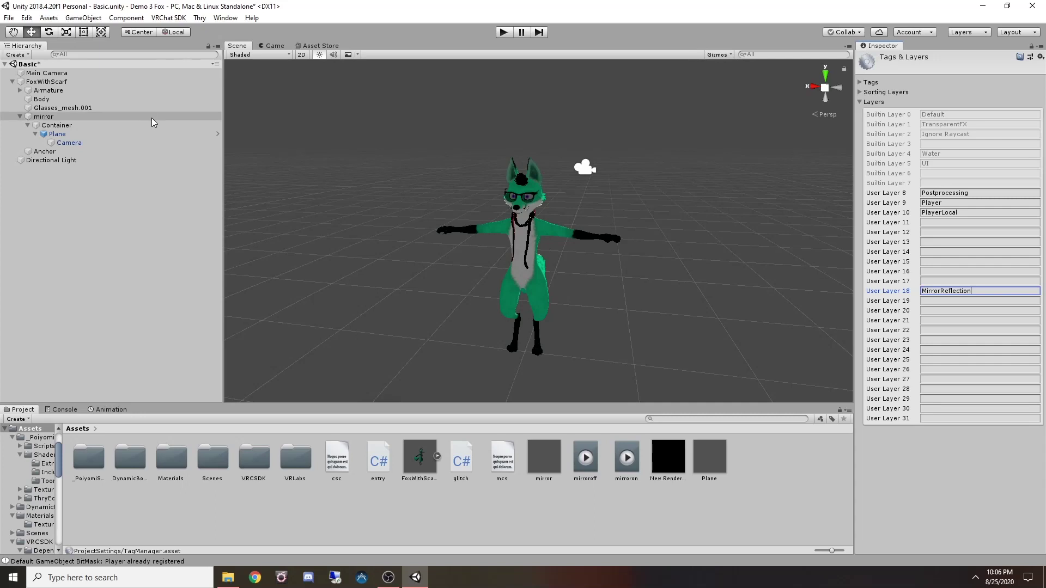
Examine the mirror object and its reflection from behind the fox avatar
click(91, 119)
scroll(560, 208, down, 10)
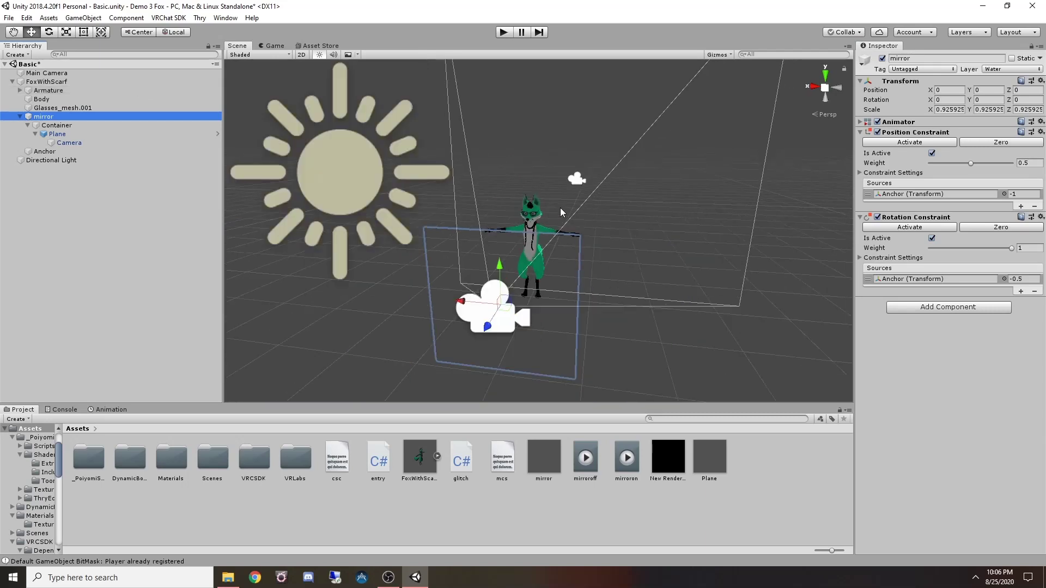
scroll(535, 263, up, 3)
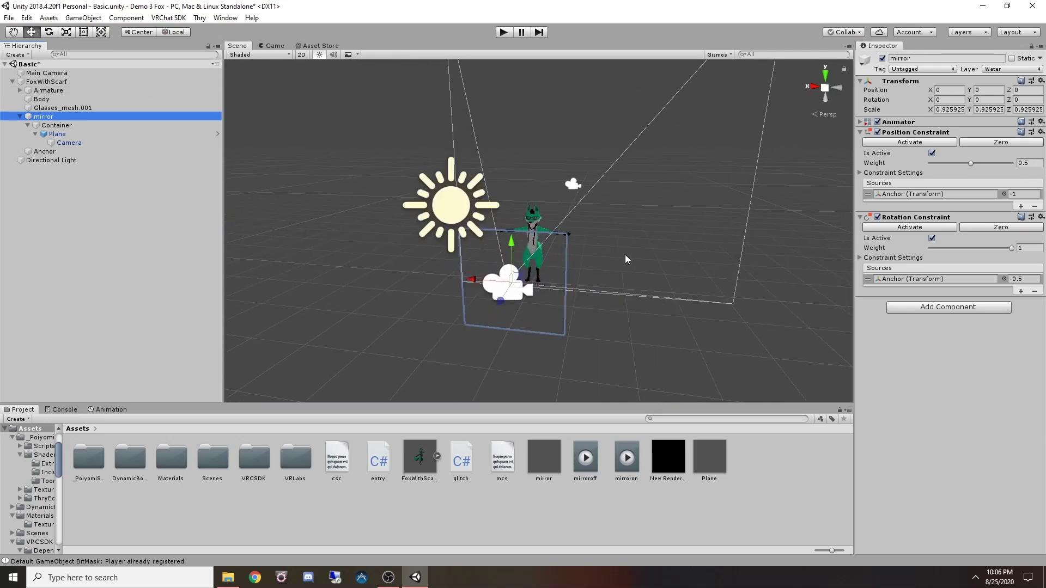
mouse_move(649, 256)
middle_down()
mouse_move(666, 225)
mouse_move(657, 238)
middle_up()
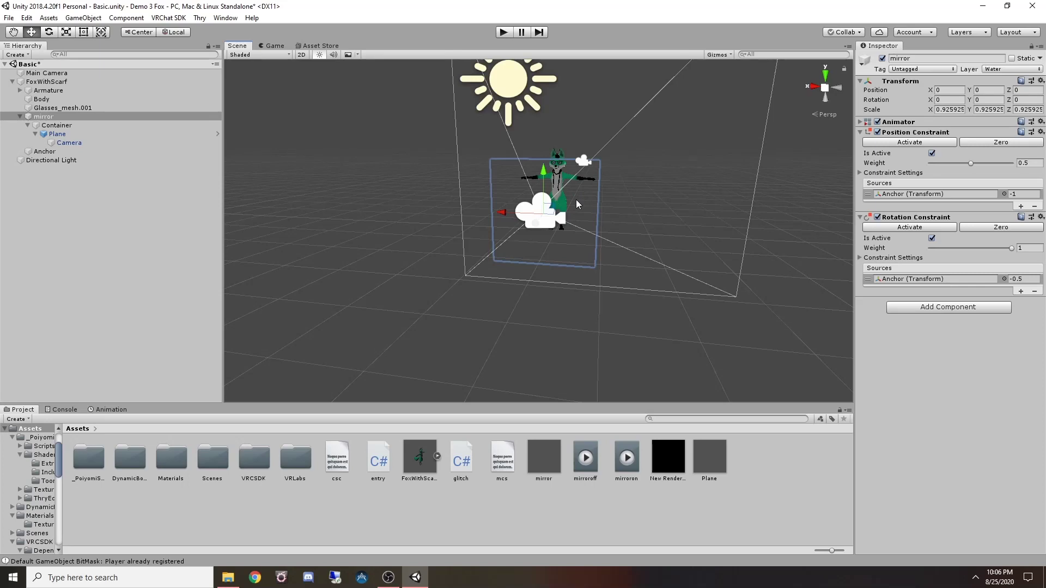
middle_drag(679, 205, 649, 227)
right_drag(680, 237, 521, 255)
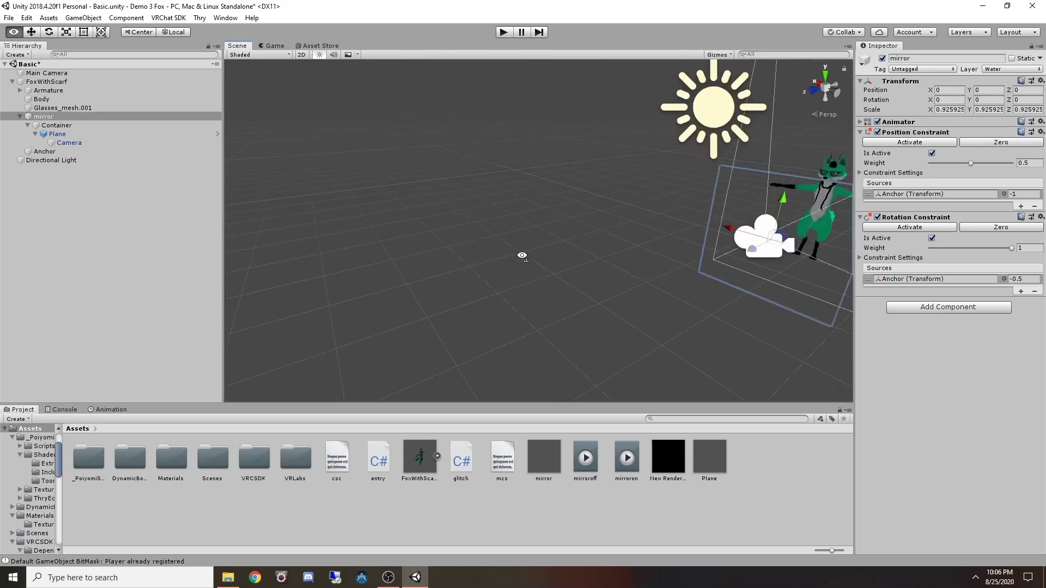
middle_drag(545, 275, 639, 342)
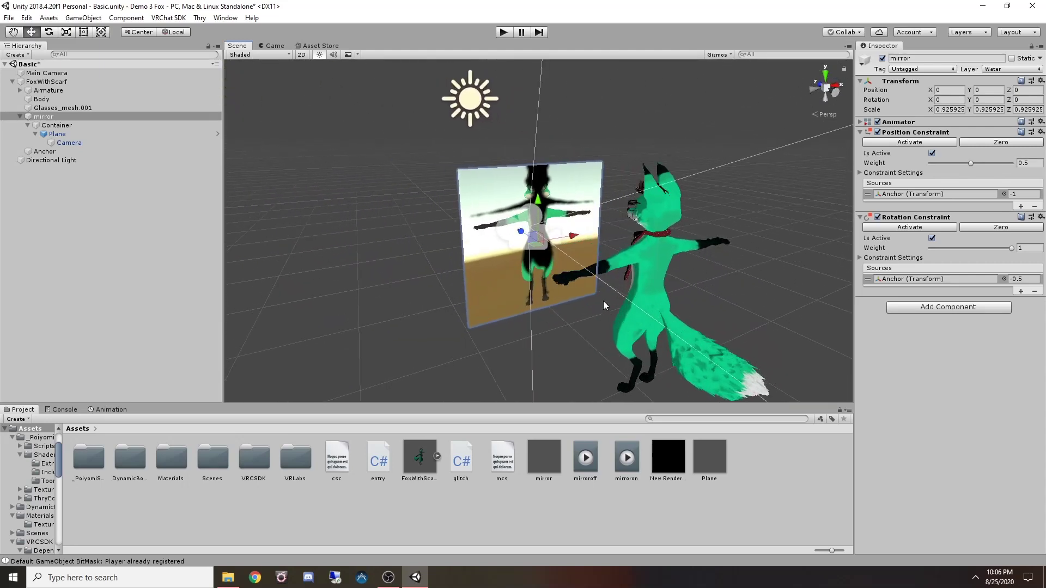
Disable Receive Shadows and set Cast Shadows to Off on the mirror's Plane mesh renderer
click(57, 134)
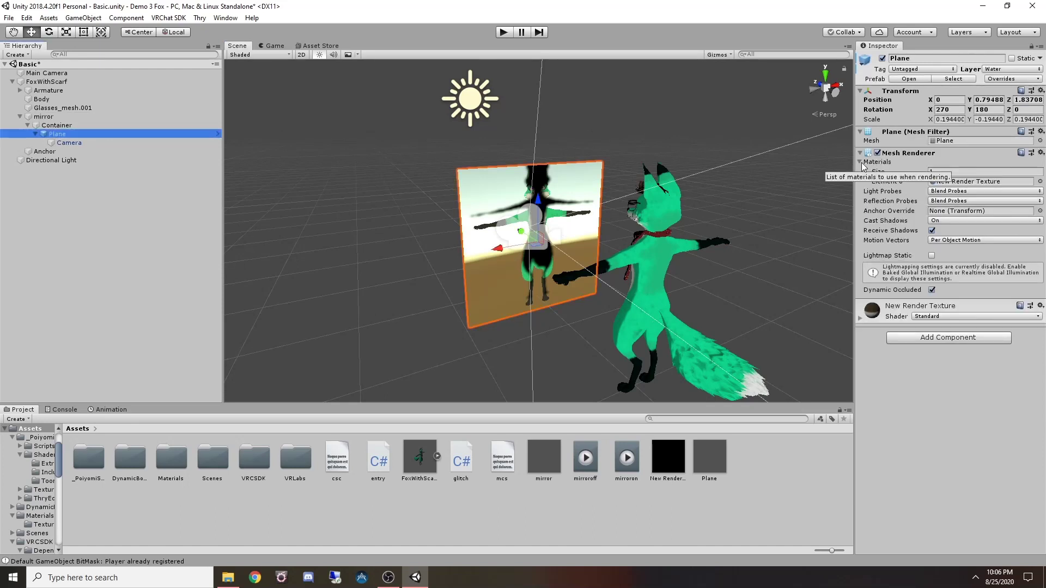
click(931, 231)
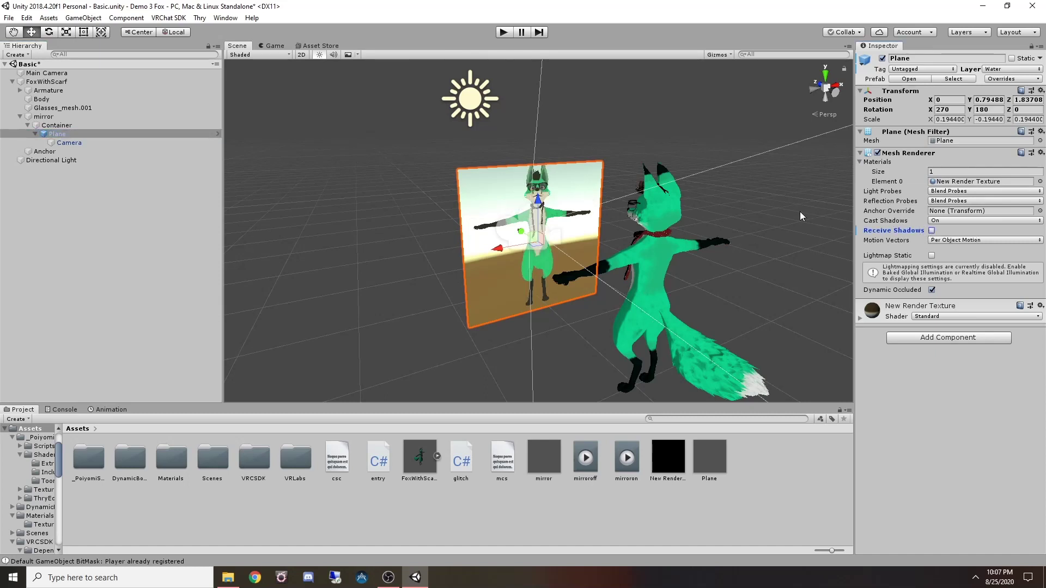
click(959, 220)
click(943, 233)
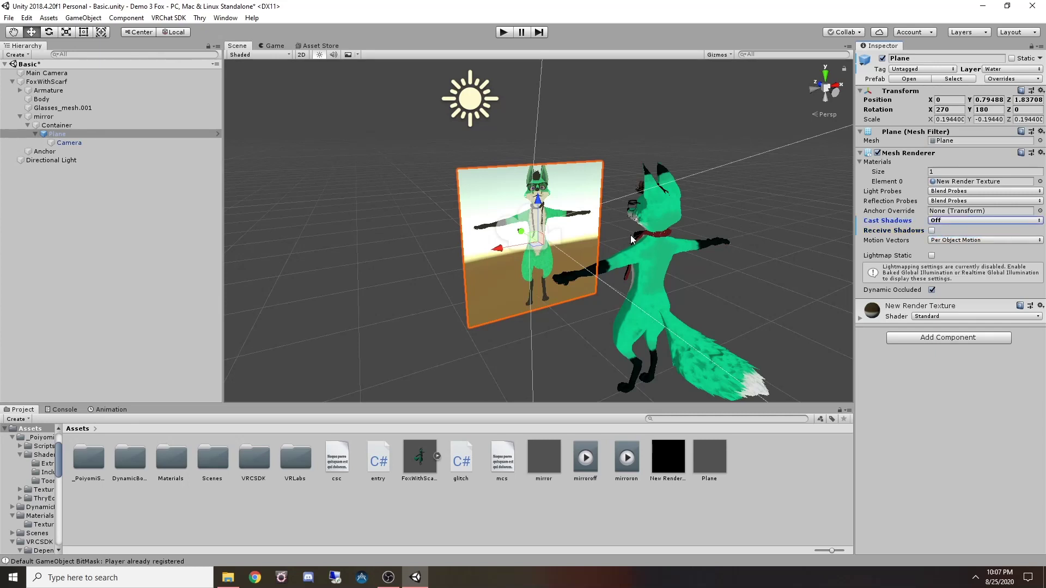
Check which layers are enabled in the culling mask of the mirror's Camera
click(77, 140)
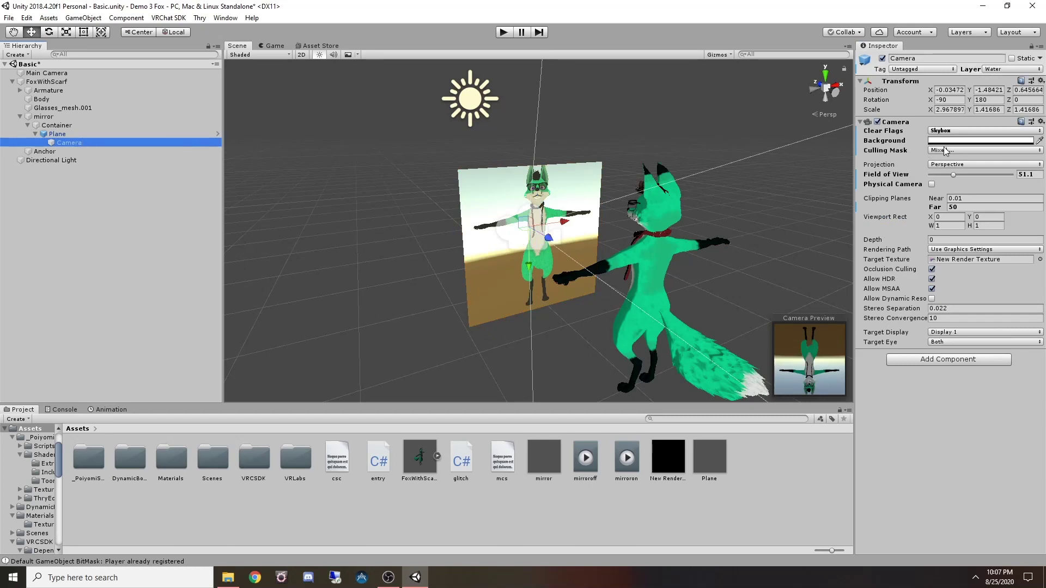
click(946, 151)
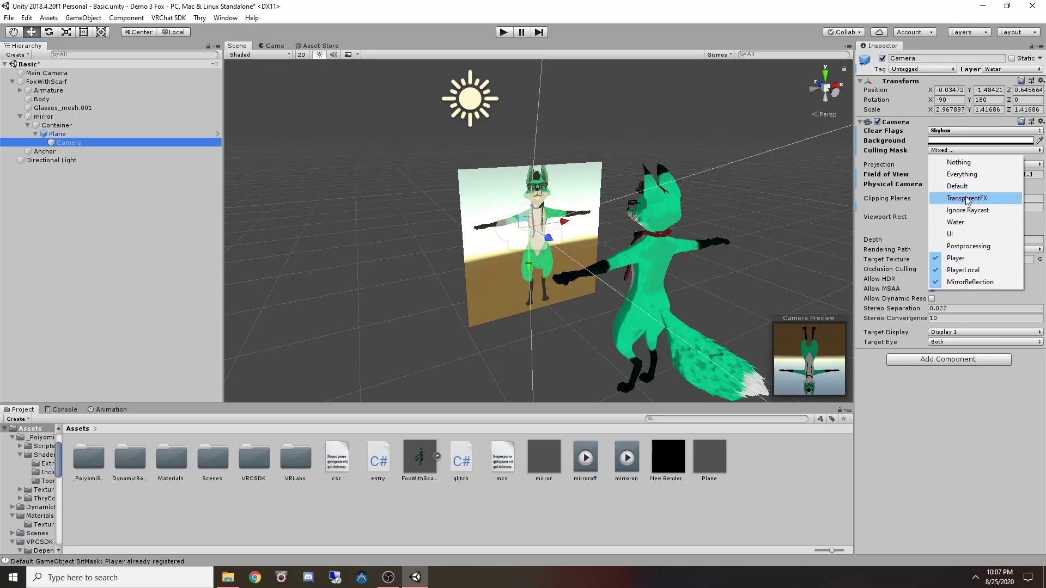
click(491, 197)
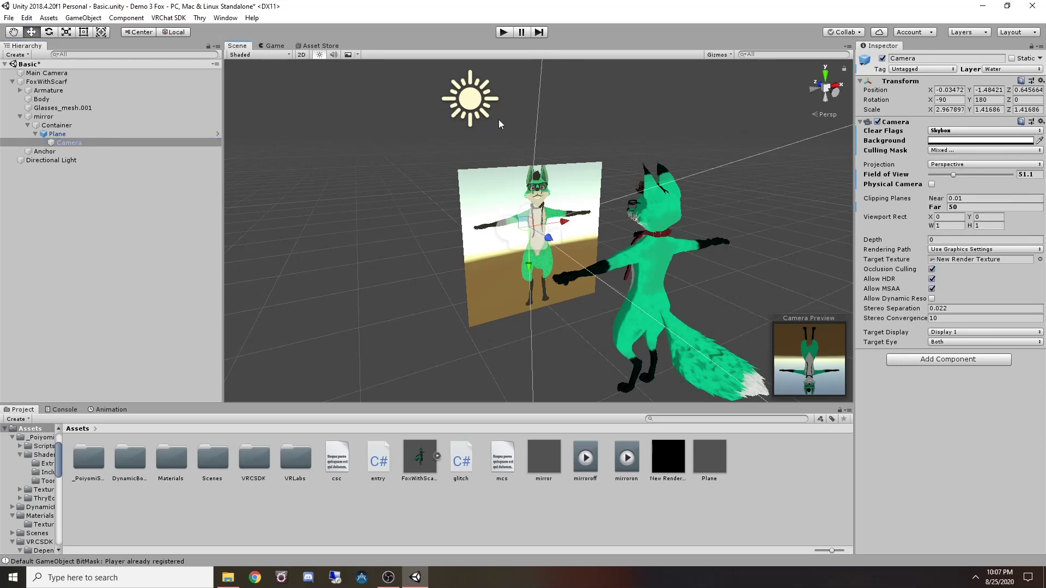
Test the mirror in play mode by moving FoxWithScarf to about -0.144 on X in the scene, and stop playing
click(505, 32)
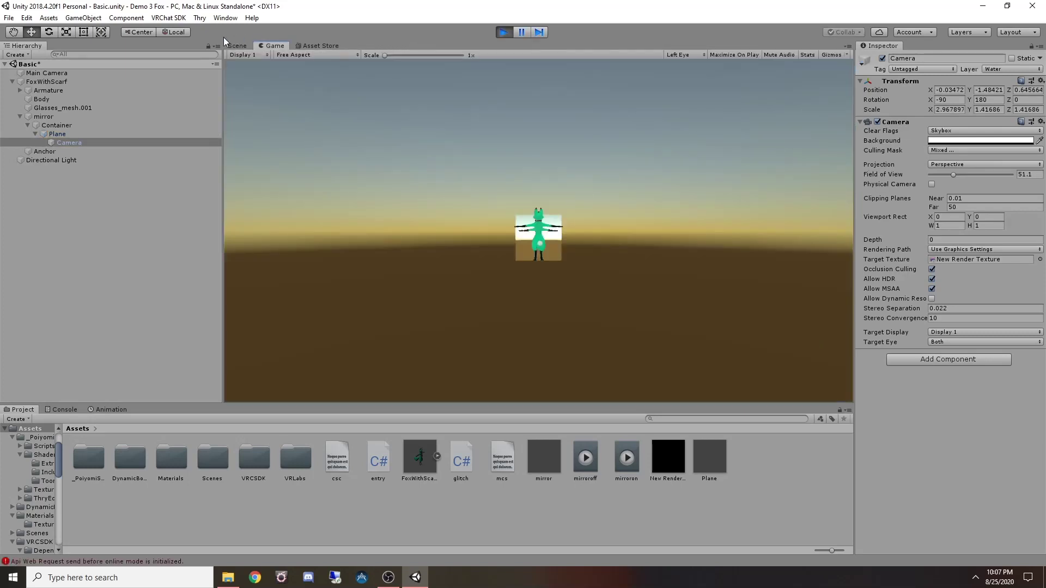
click(237, 46)
click(34, 82)
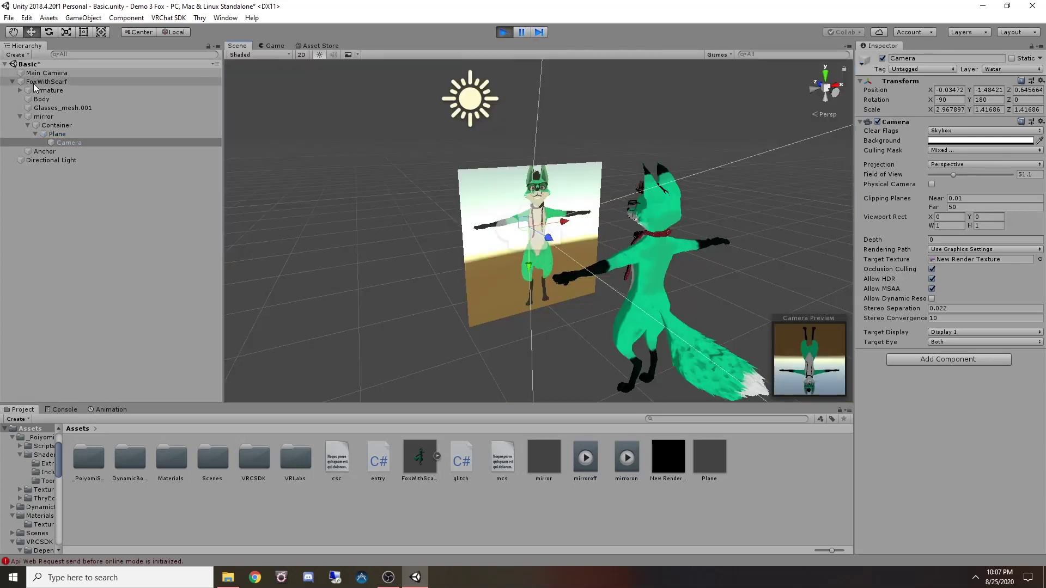
click(31, 34)
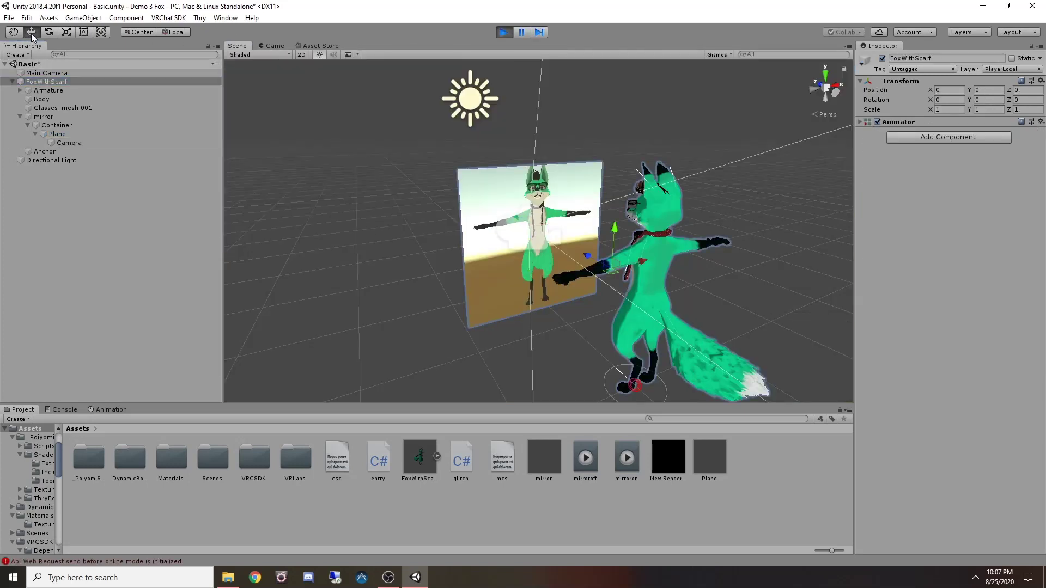
drag(646, 266, 631, 248)
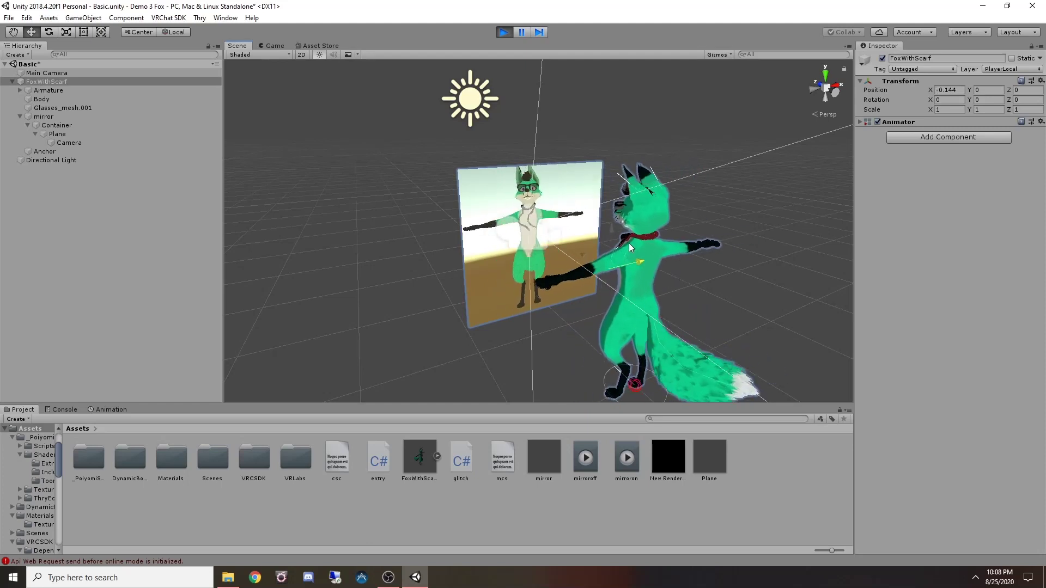
click(503, 32)
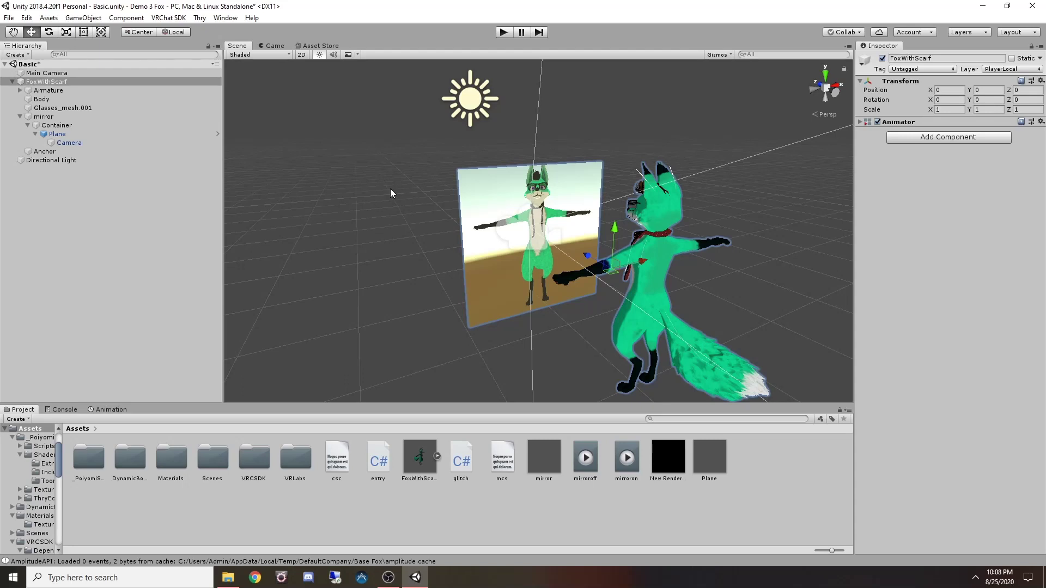
Exclude the PlayerLocal layer from the culling mask of the mirror's Camera
click(69, 143)
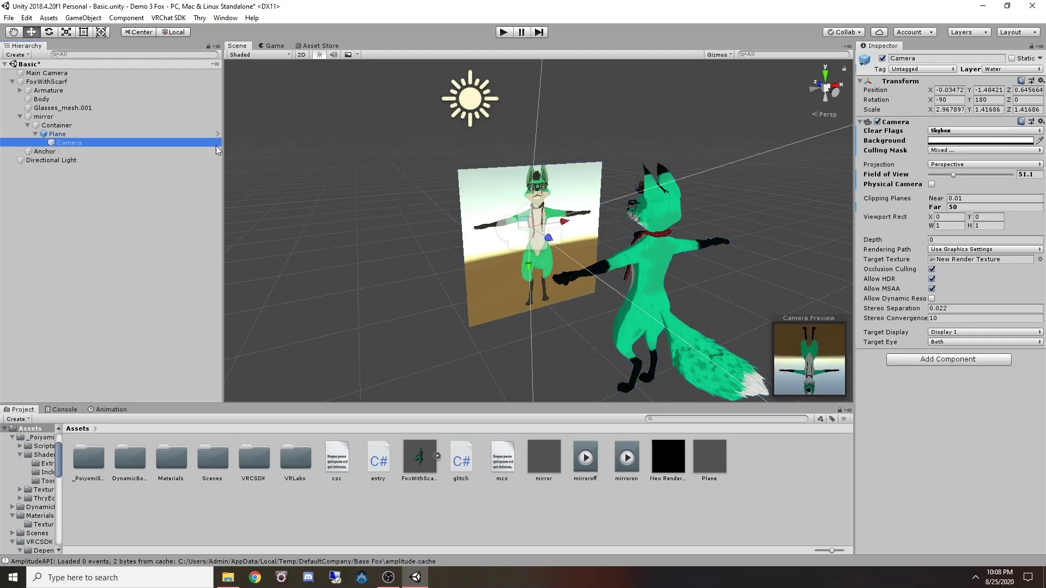
click(958, 151)
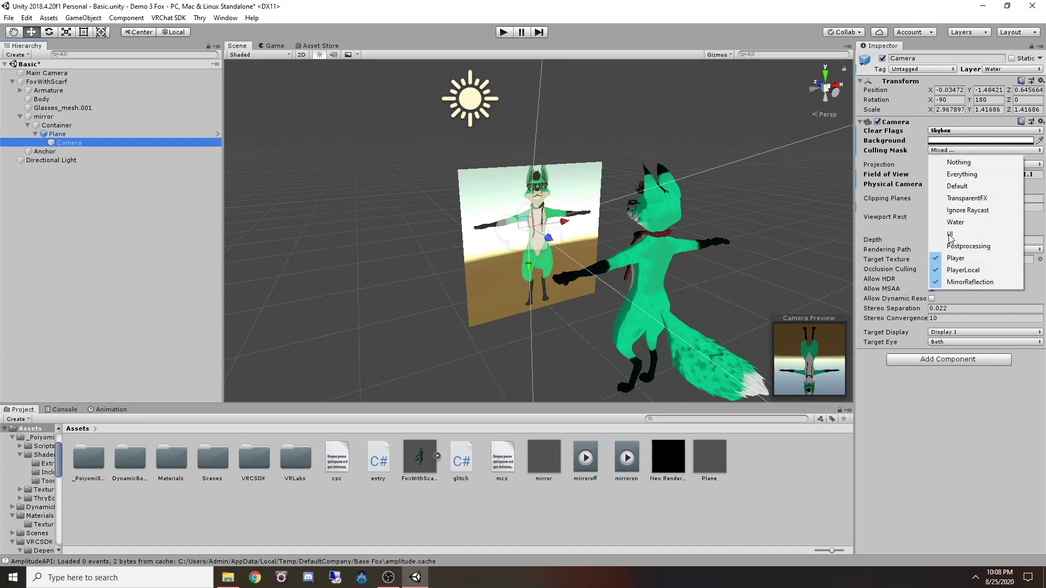
click(958, 270)
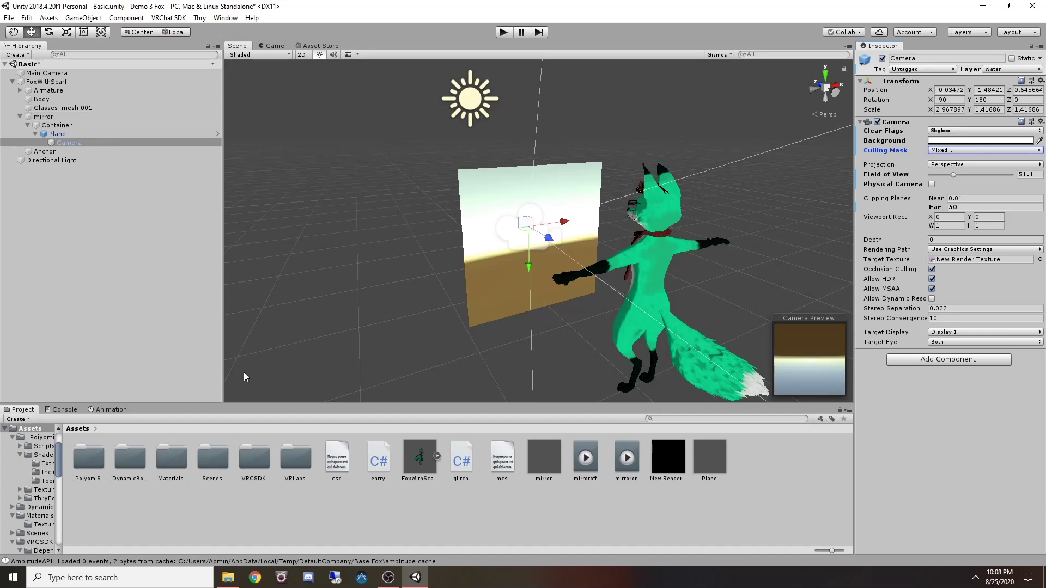
Create a folder named Menu in the project's Assets folder
click(237, 511)
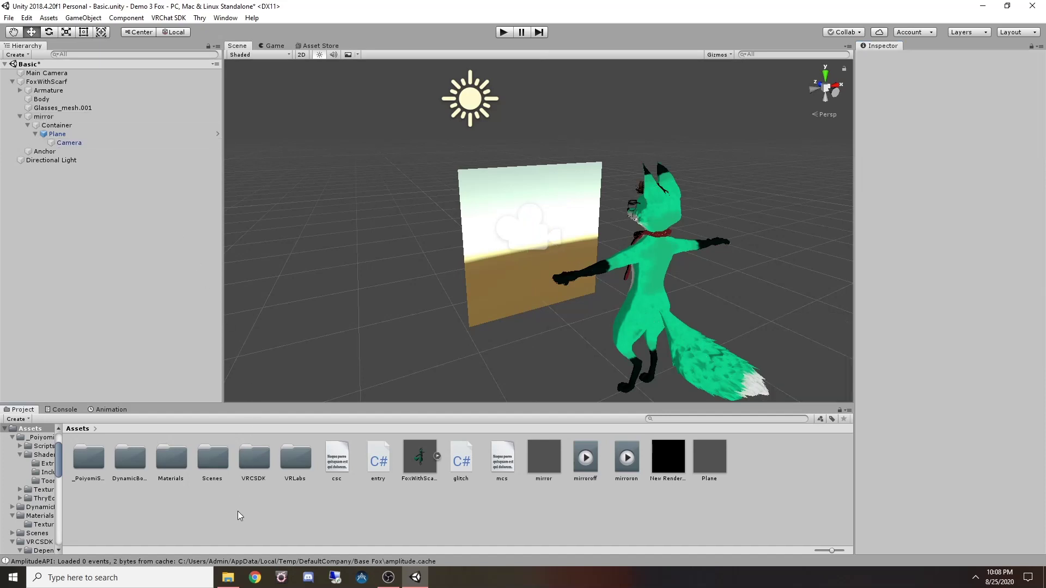
right_click(235, 508)
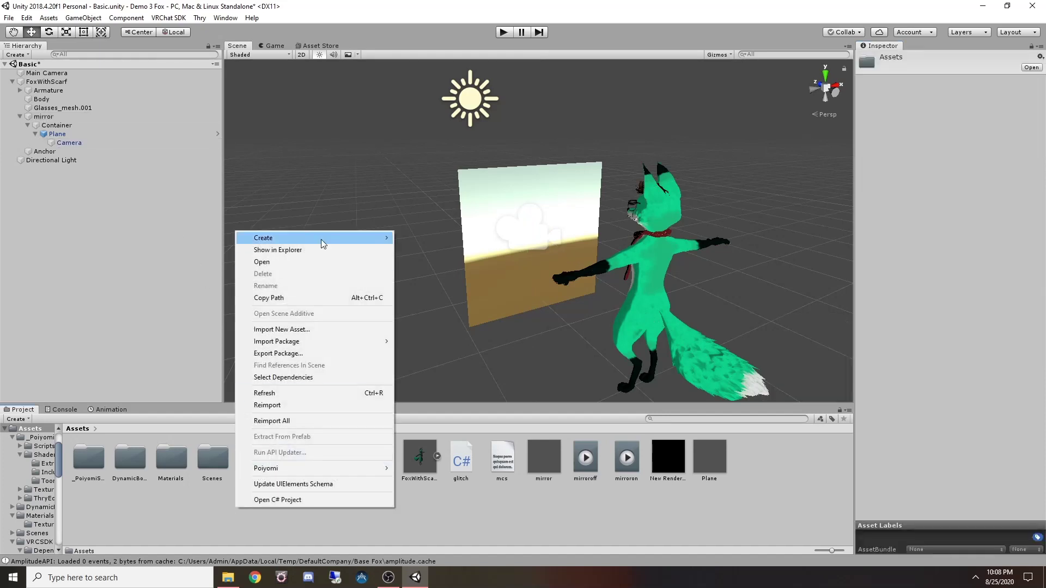
mouse_move(321, 239)
click(485, 179)
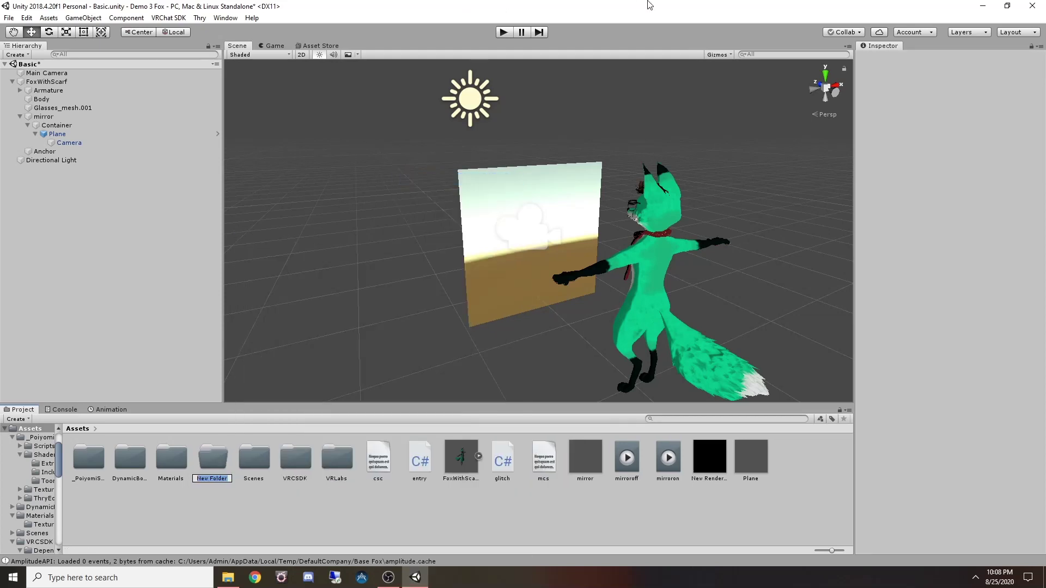
text(Menu)
key(Return)
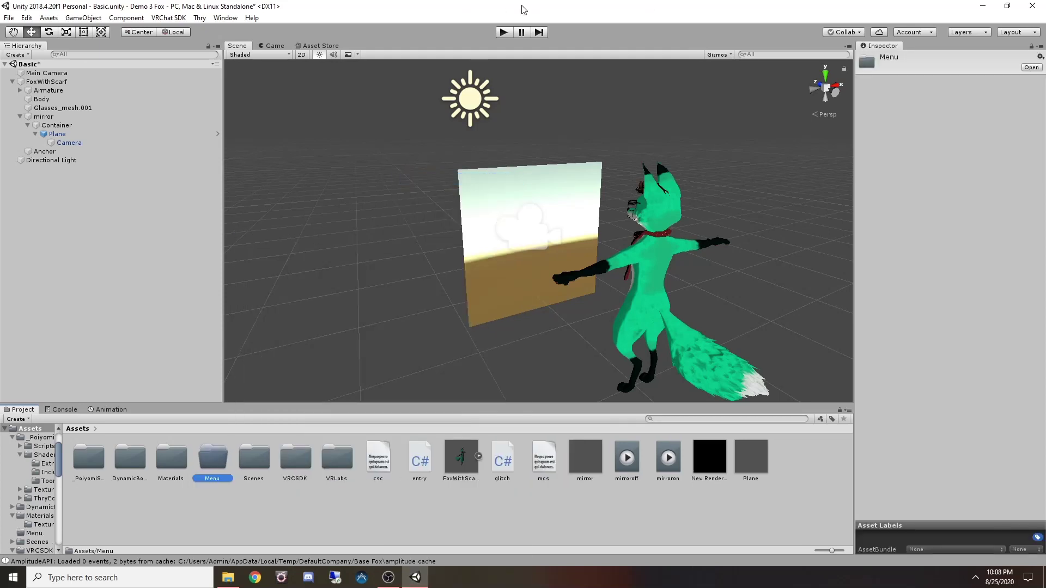
Create a VRChat avatar expression parameters asset inside the Menu folder, keeping its default name
double_click(207, 457)
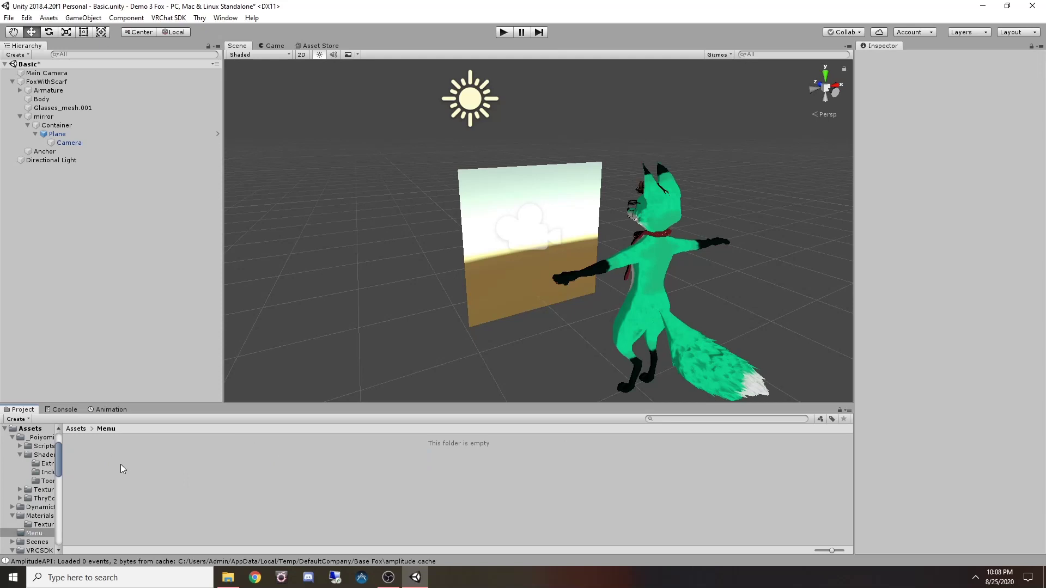
right_click(123, 468)
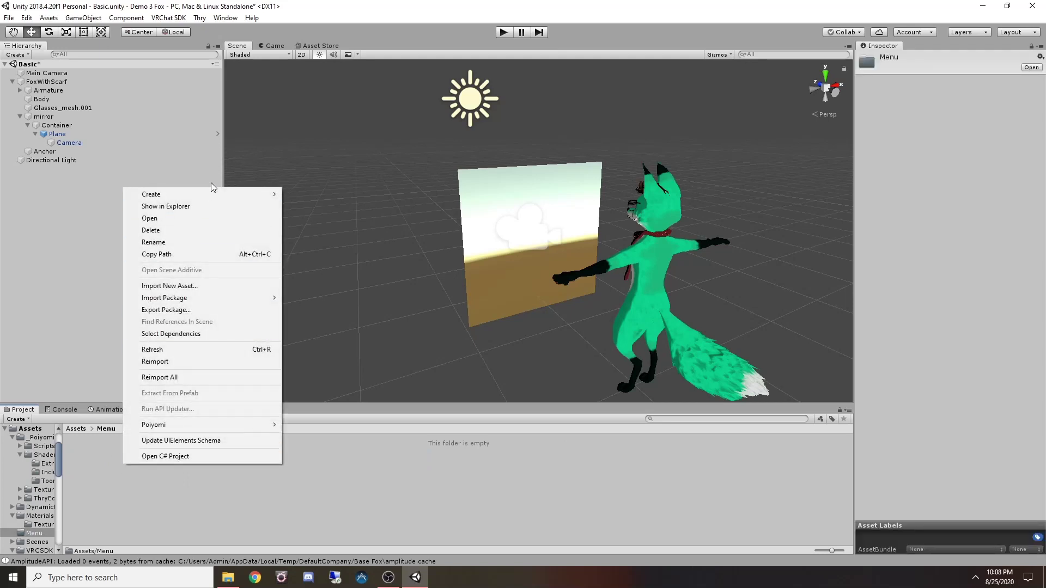
mouse_move(209, 194)
mouse_move(371, 163)
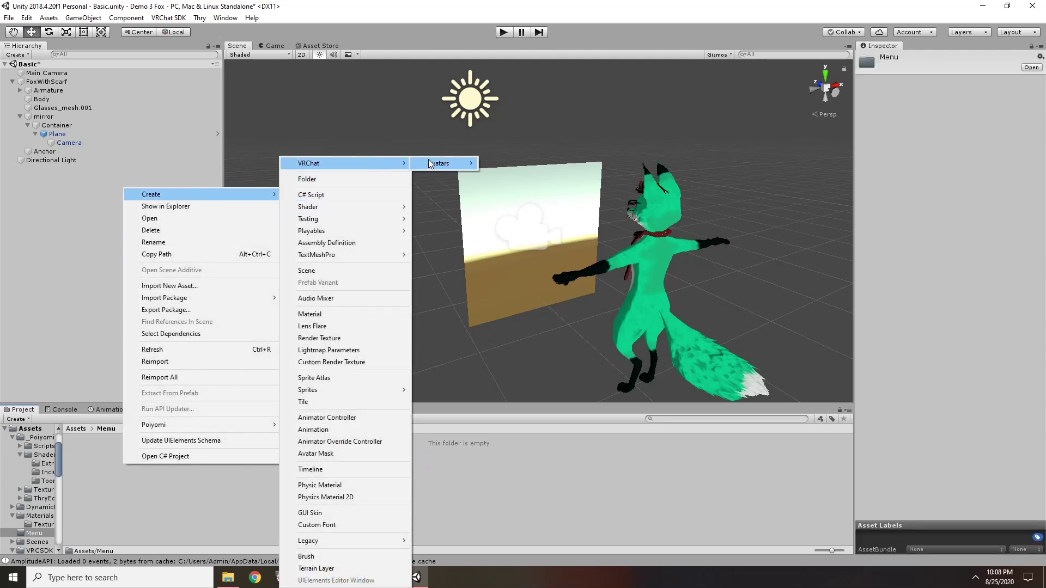
mouse_move(434, 163)
click(511, 175)
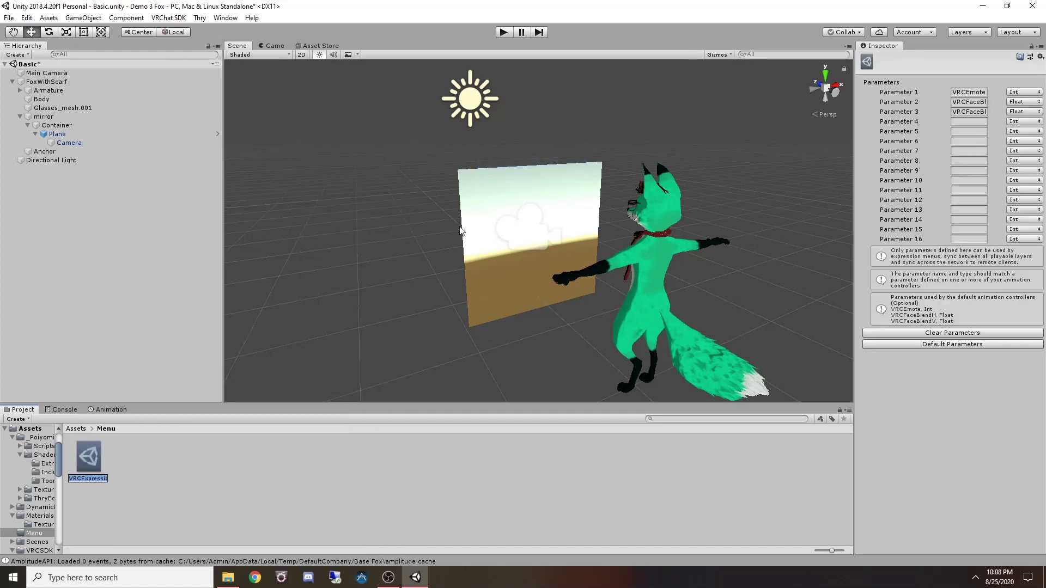
Create a VRChat avatar Expressions Menu asset in the Menu folder, keeping its default name
right_click(198, 474)
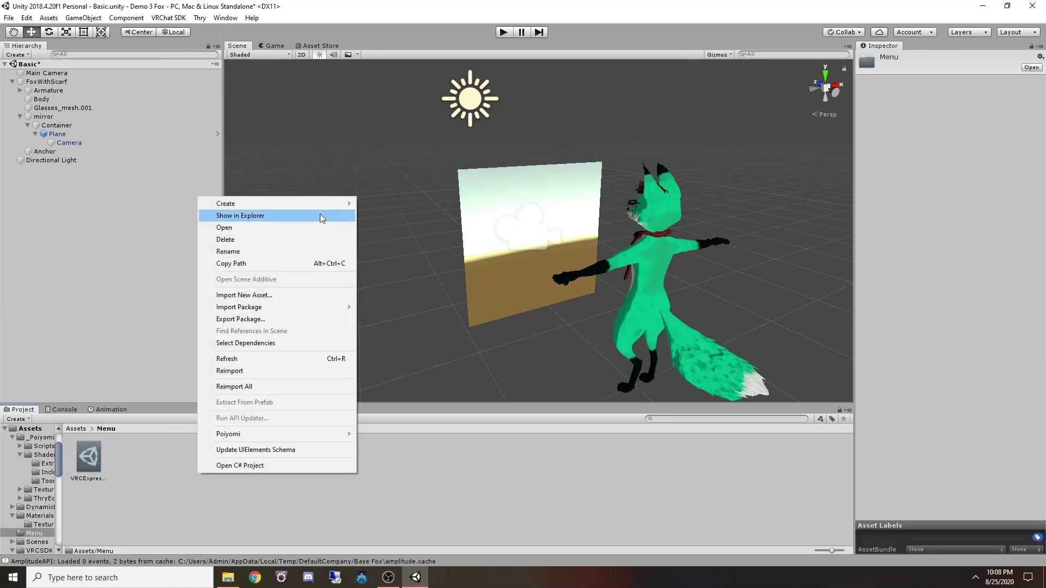
mouse_move(329, 205)
mouse_move(432, 164)
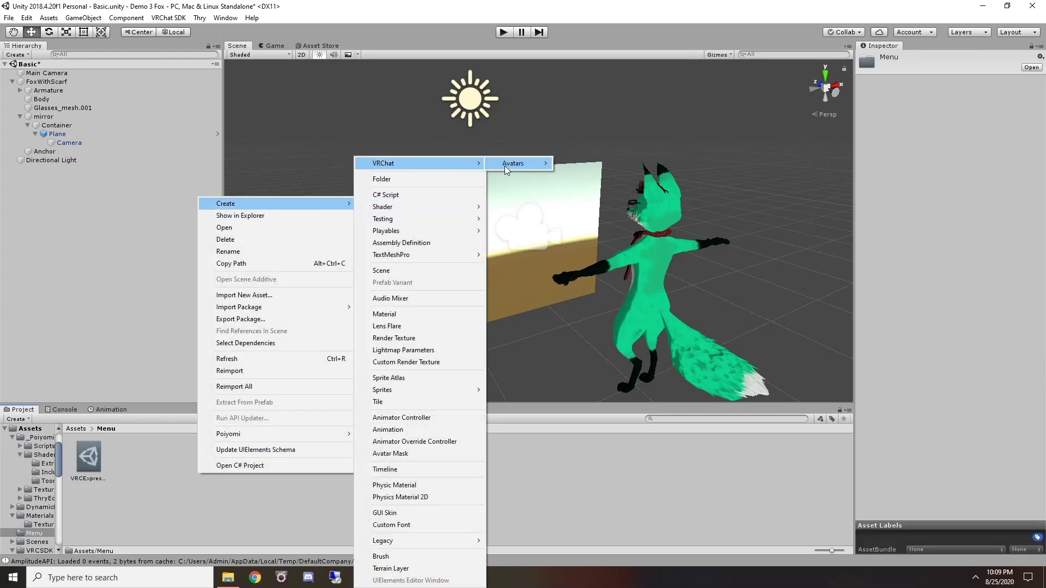
mouse_move(507, 164)
click(581, 175)
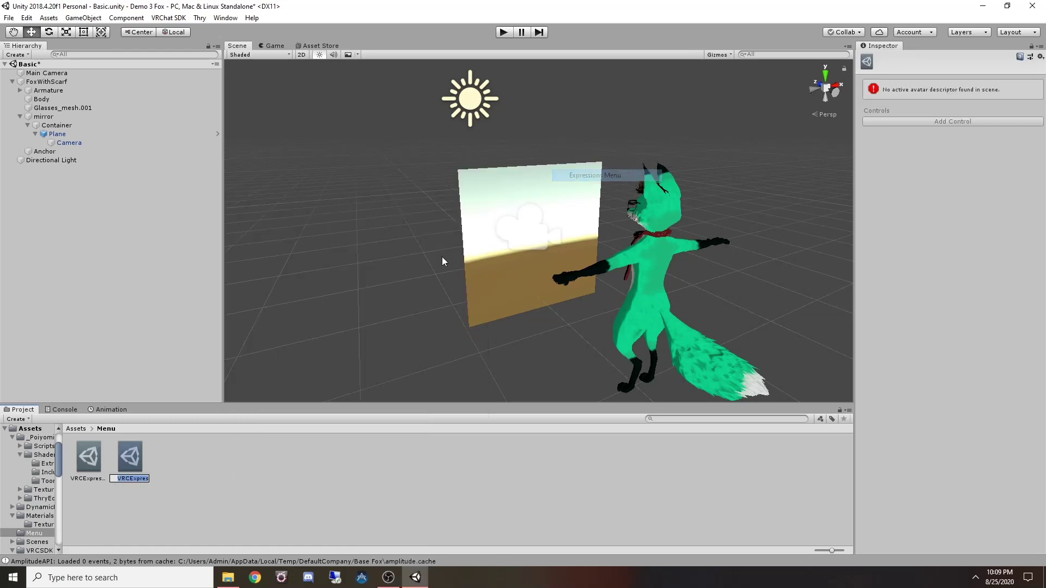
Create an Animator Controller named FX Layer in the Menu folder
right_click(191, 460)
mouse_move(307, 192)
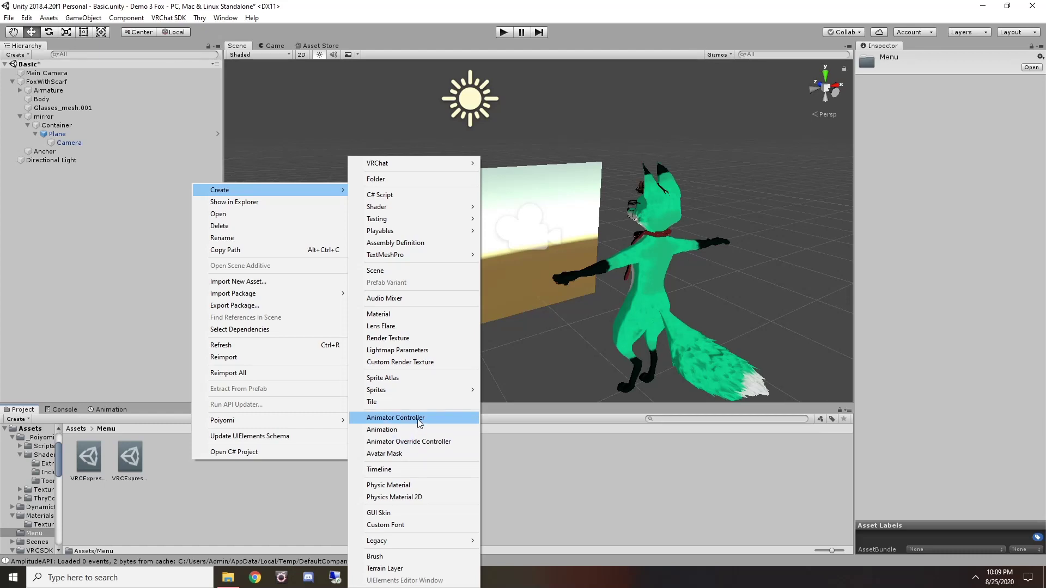
click(396, 418)
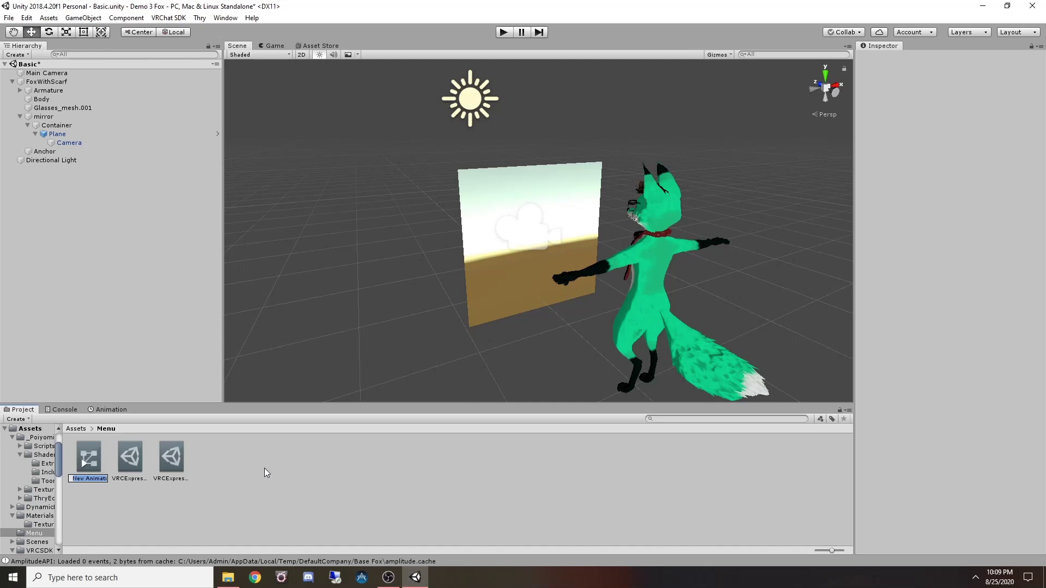
text(FX Layer)
key(Return)
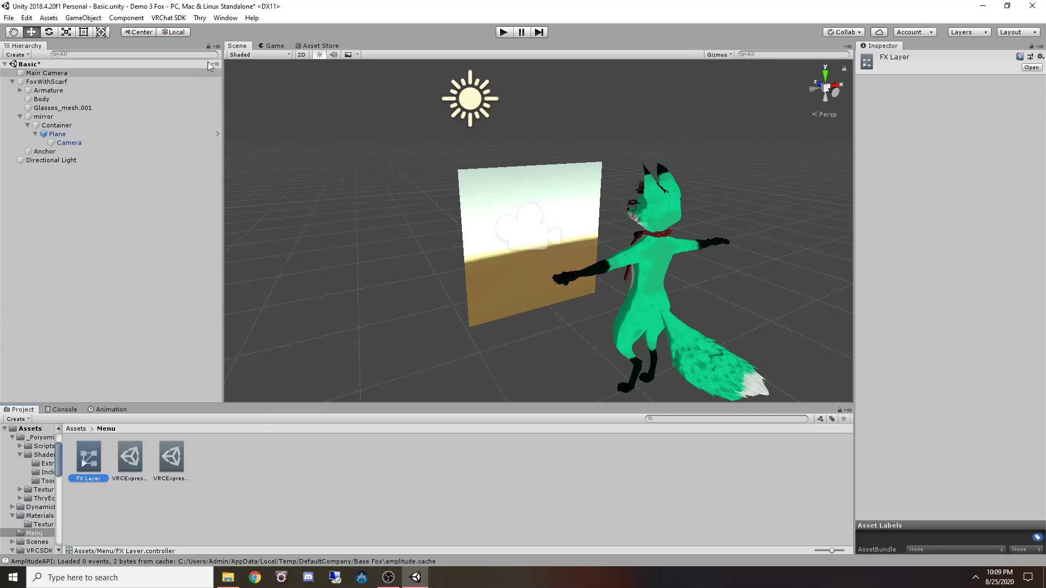
Open the FX Layer controller in the Animator and add a layer named Mirror
click(223, 19)
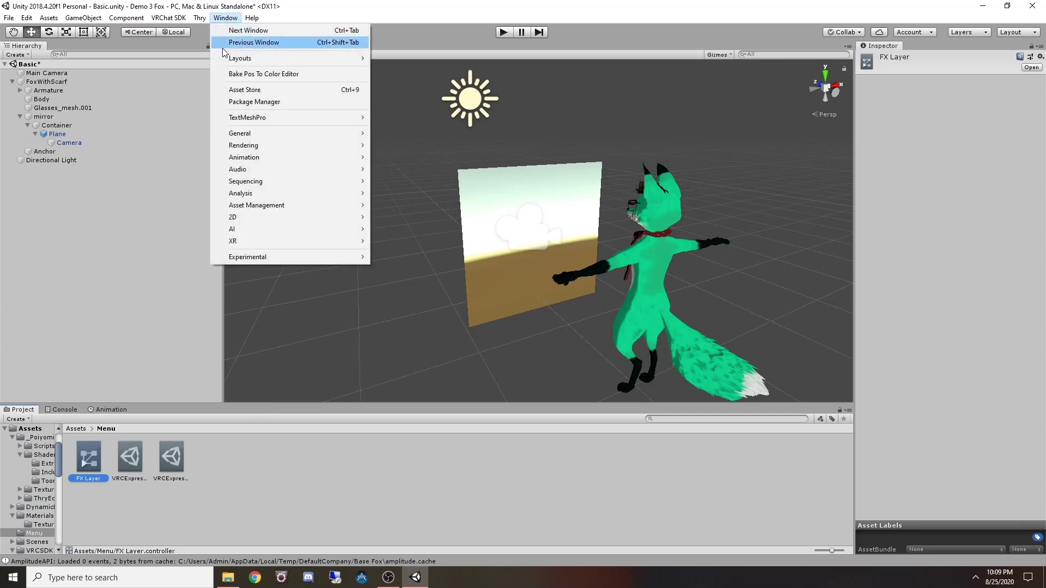
mouse_move(259, 159)
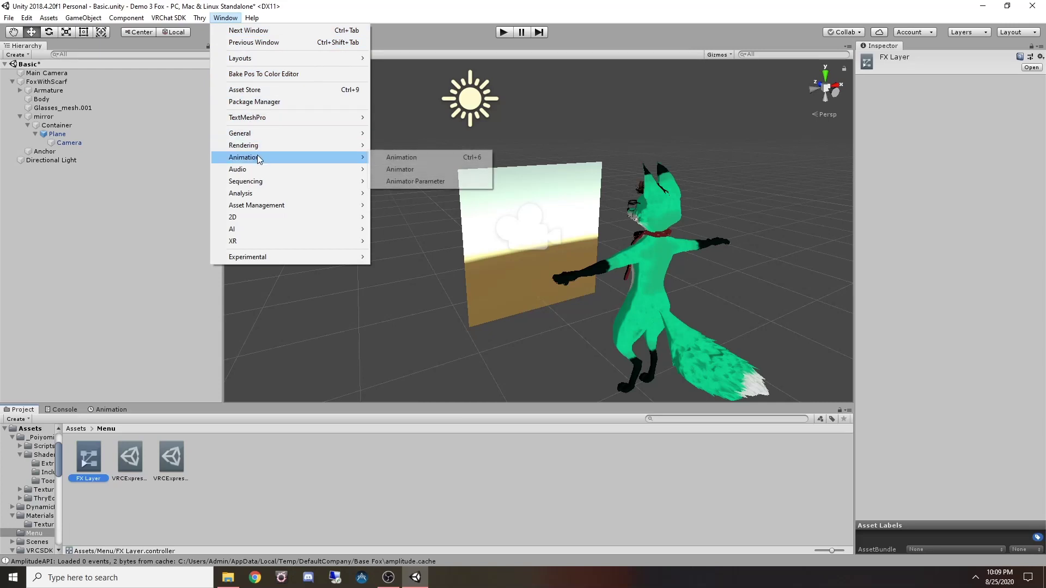
click(399, 169)
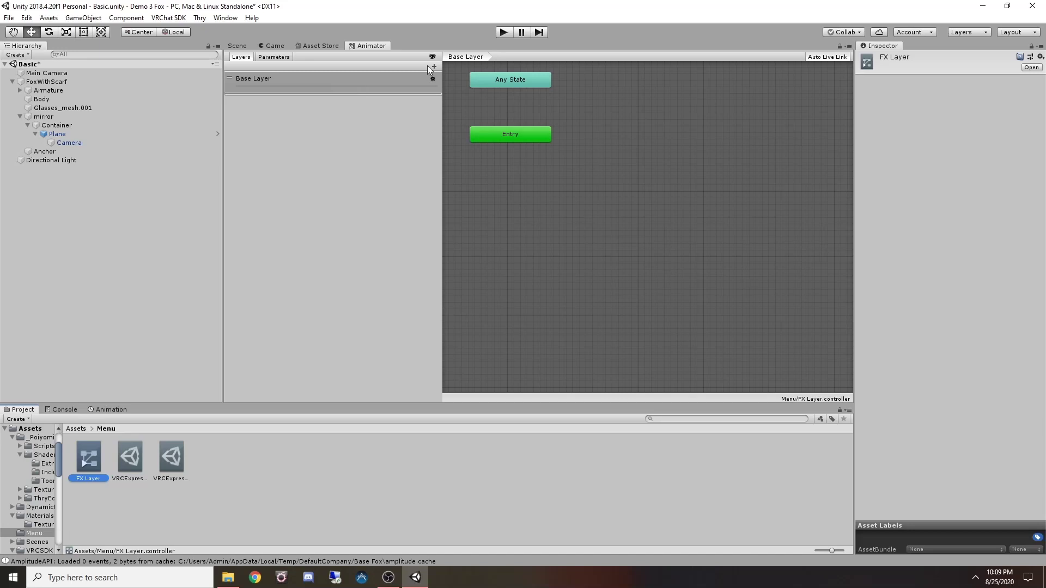
click(242, 58)
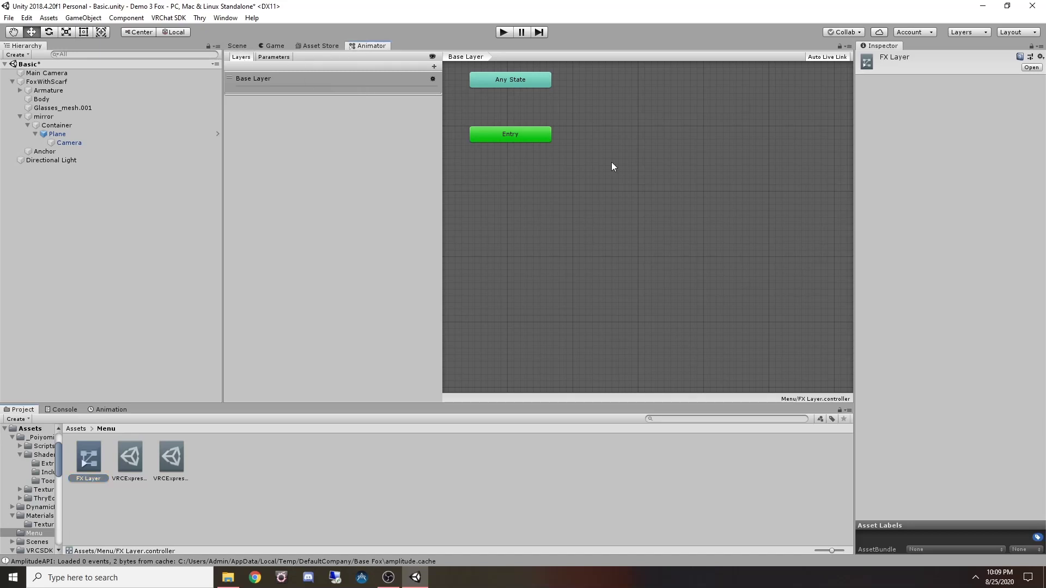
click(434, 67)
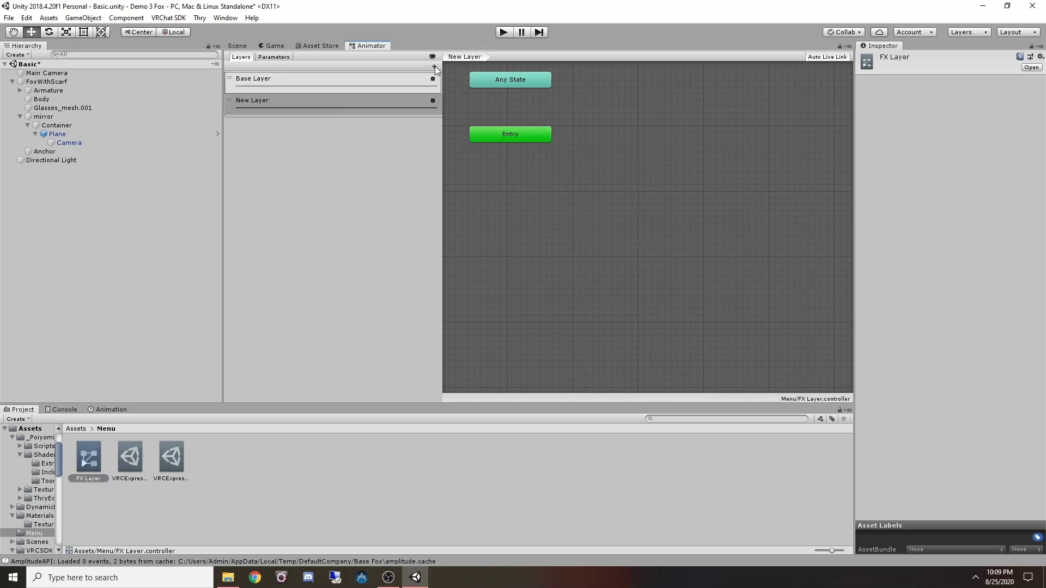
text(Mirror)
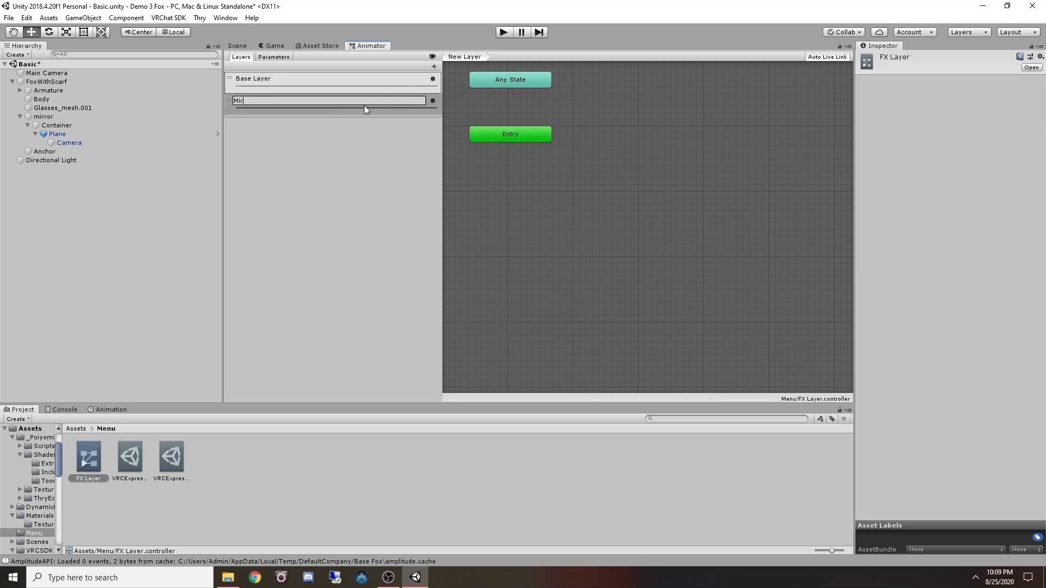
key(Return)
click(364, 106)
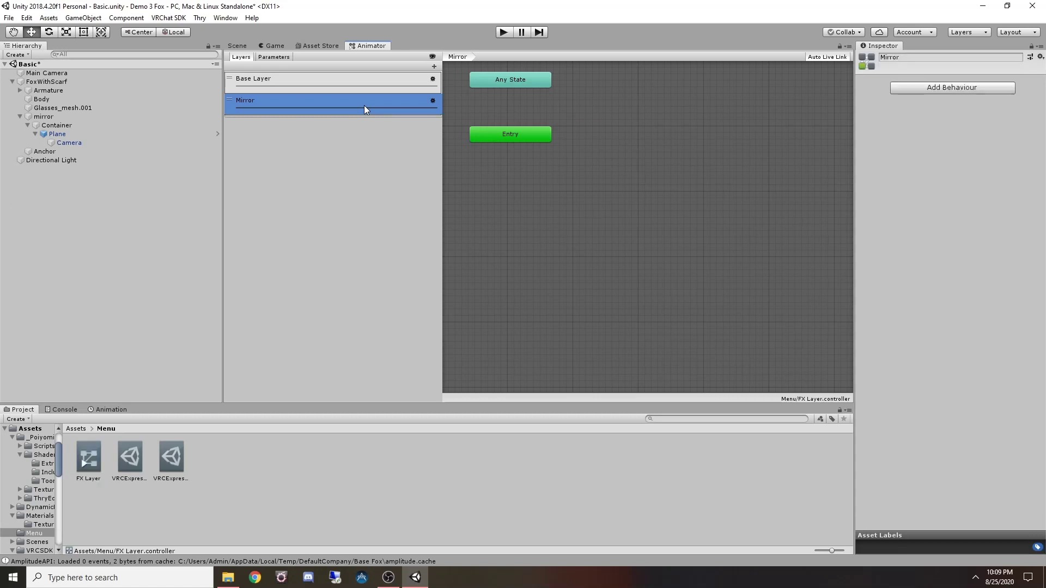
Set the weight of the Mirror layer to 1
click(433, 100)
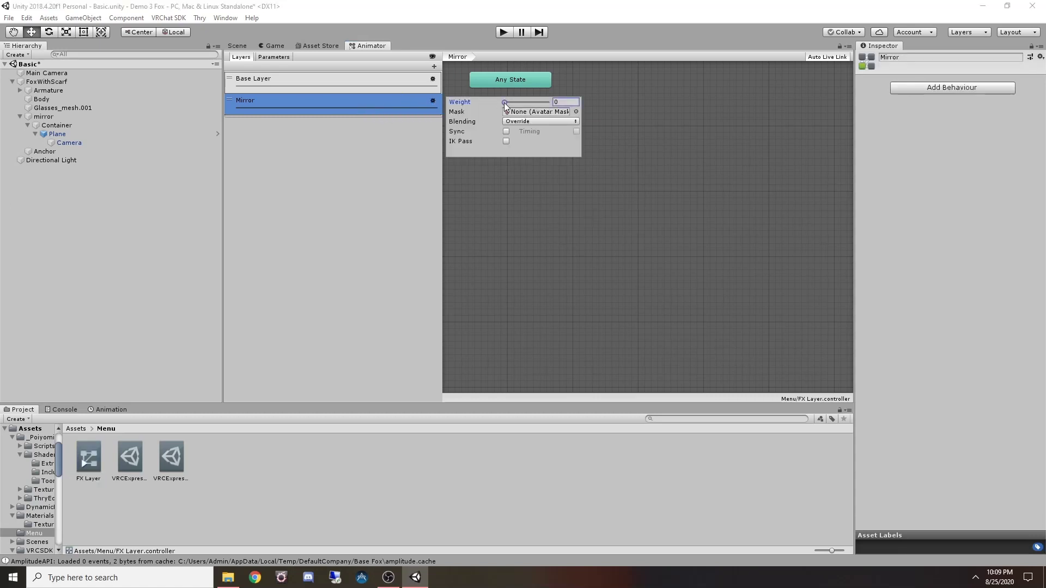
mouse_move(506, 105)
mouse_down()
mouse_move(550, 106)
mouse_move(495, 109)
mouse_up()
drag(505, 103, 553, 103)
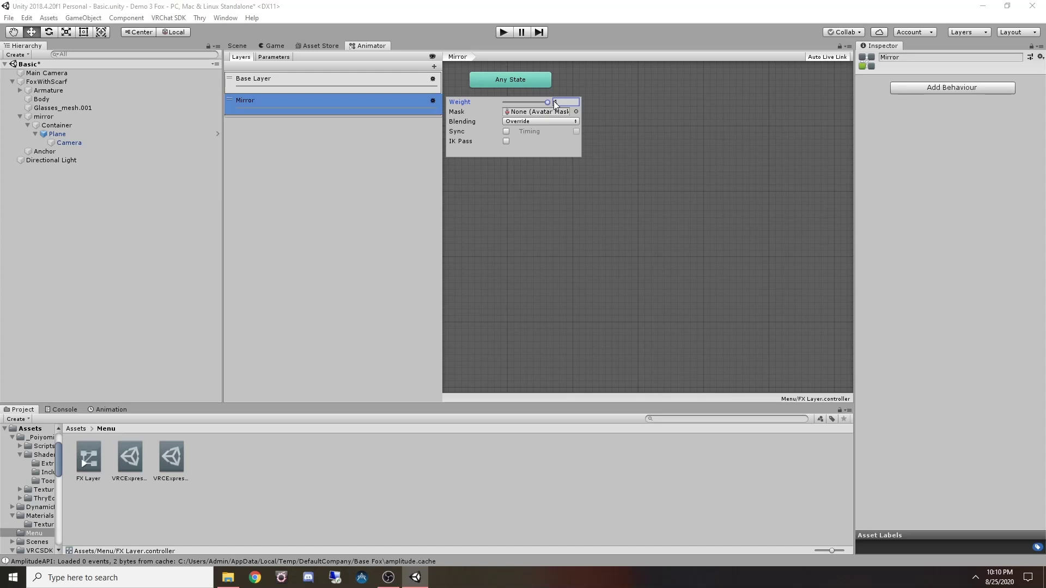
click(369, 183)
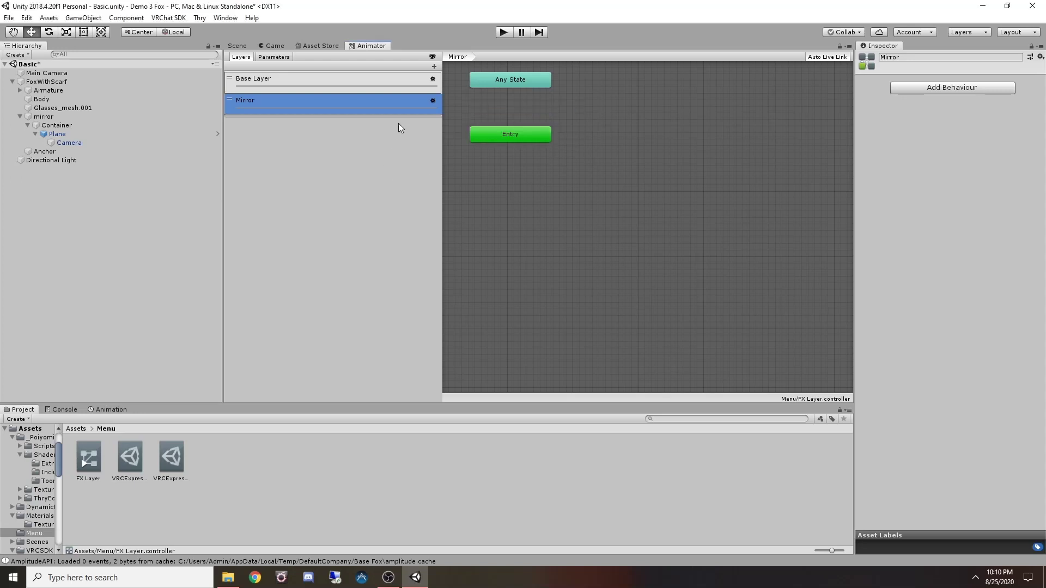
double_click(404, 106)
click(375, 150)
Add an Int parameter named MirrorT to the FX Layer controller
click(277, 58)
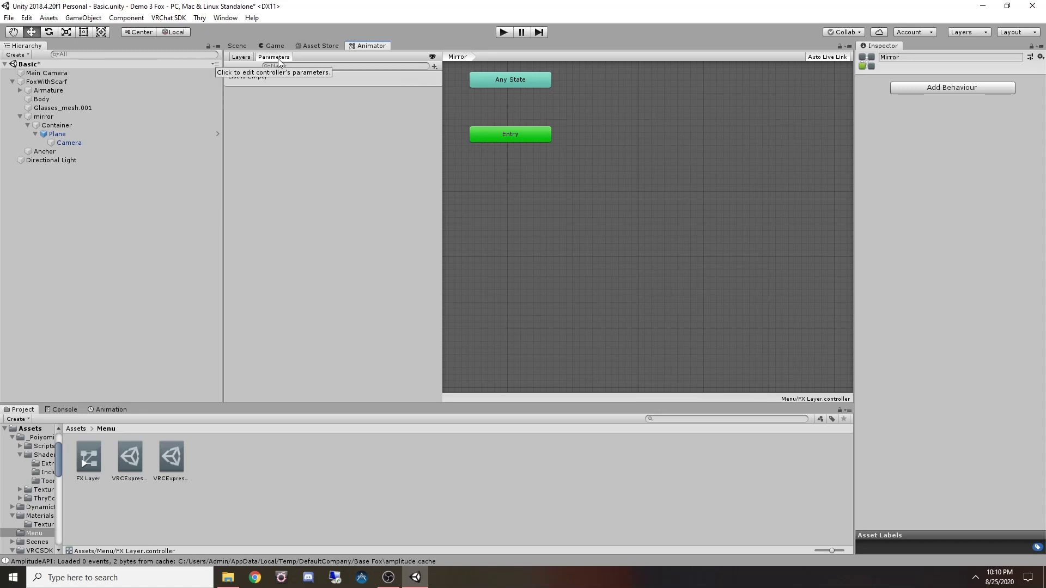
click(434, 67)
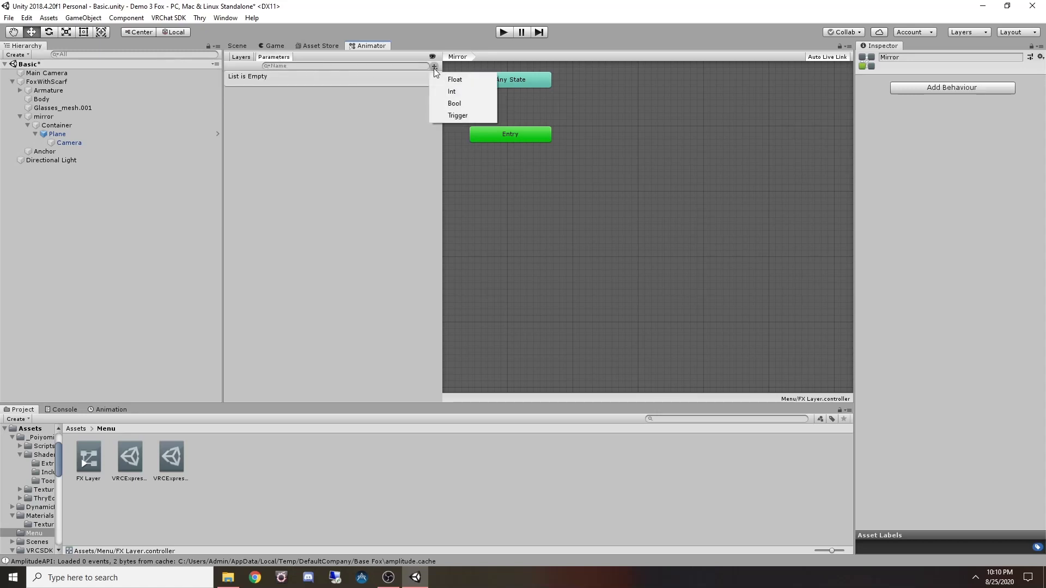
click(451, 92)
text(MirrorT)
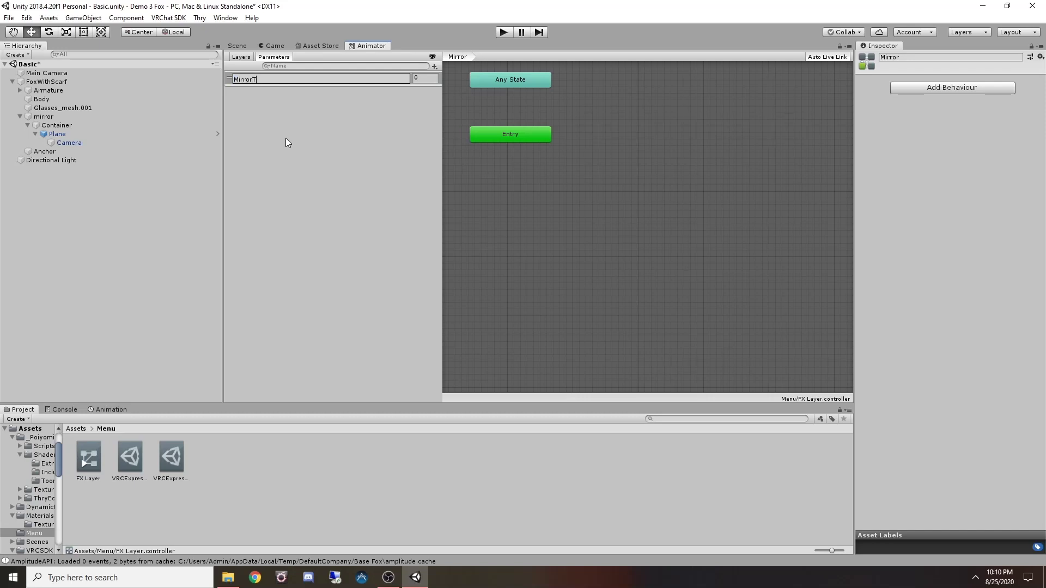
key(Return)
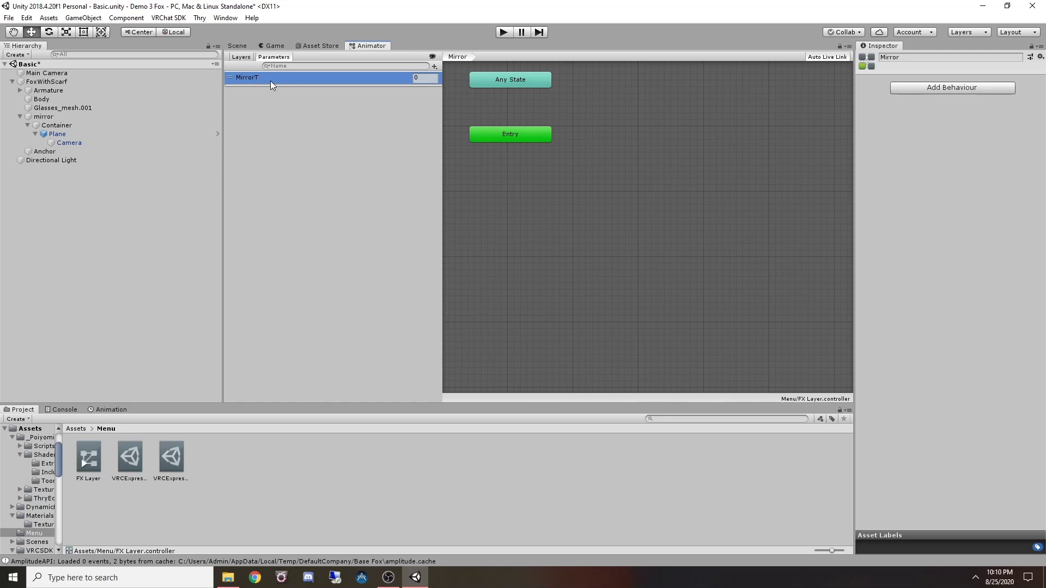
Create an empty state in the Mirror layer's graph, between the Entry and Exit nodes
click(240, 58)
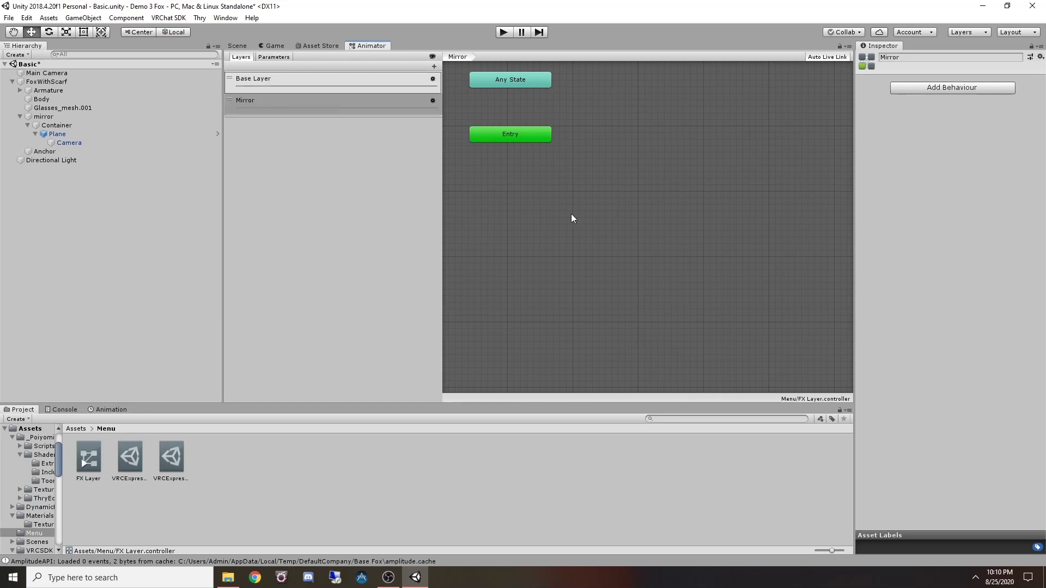
middle_drag(657, 151, 624, 279)
scroll(624, 277, down, 2)
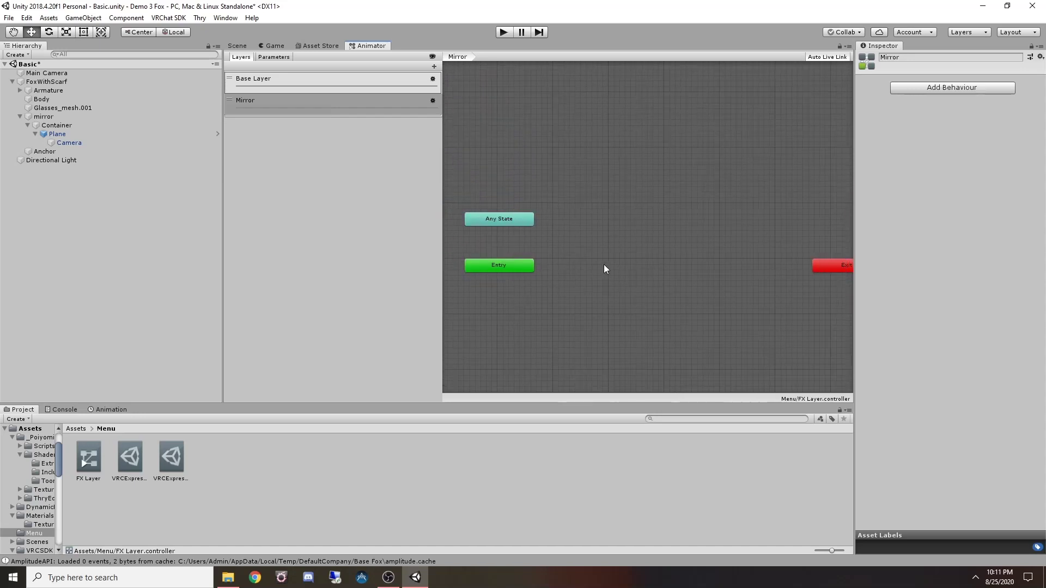
right_click(585, 236)
mouse_move(593, 236)
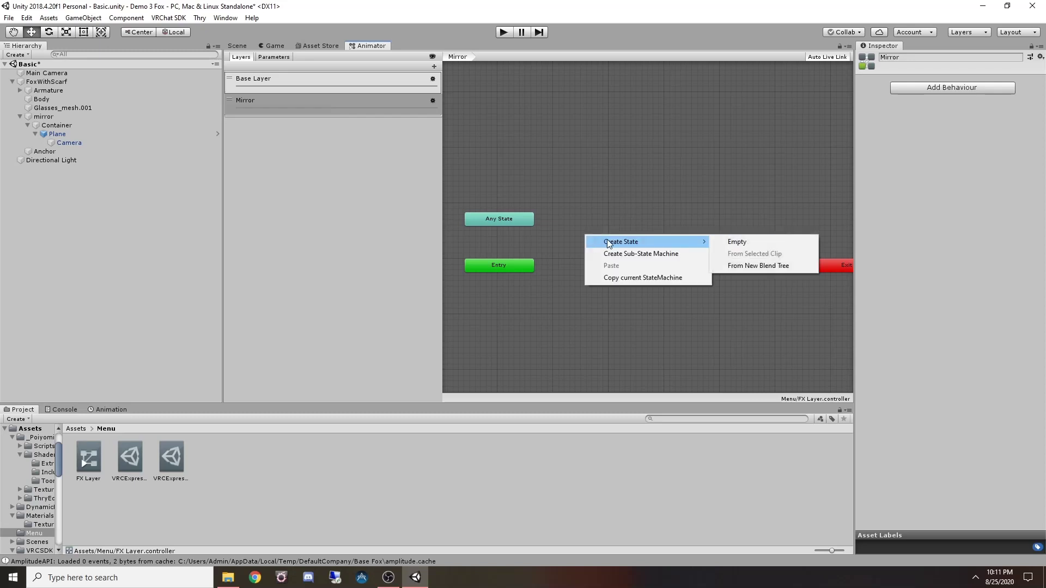
click(727, 240)
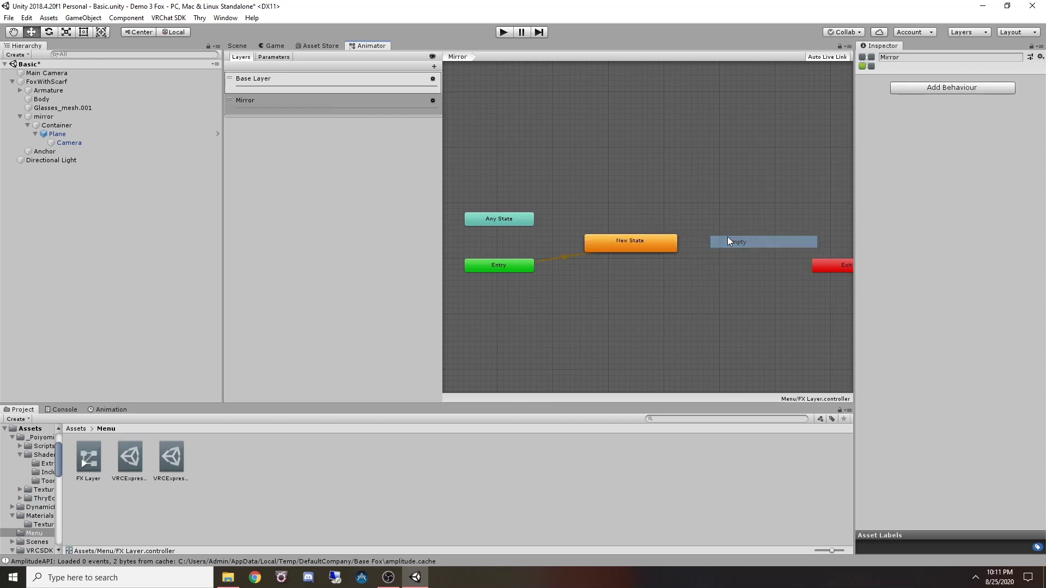
Assign the mirroroff animation clip as the motion of the new default state in the Mirror layer
click(623, 248)
click(907, 58)
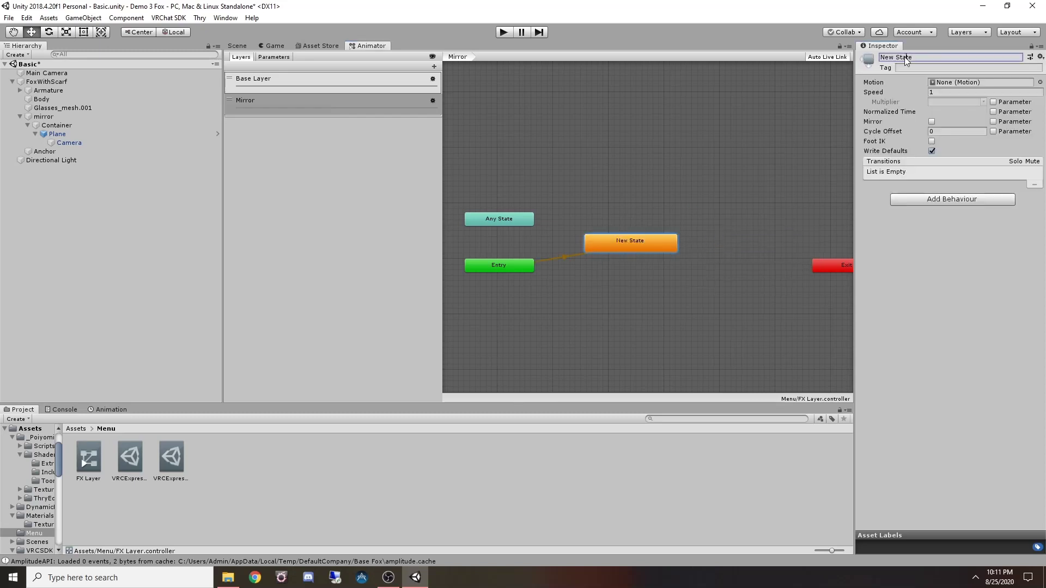
text(Mirror Off)
click(1040, 81)
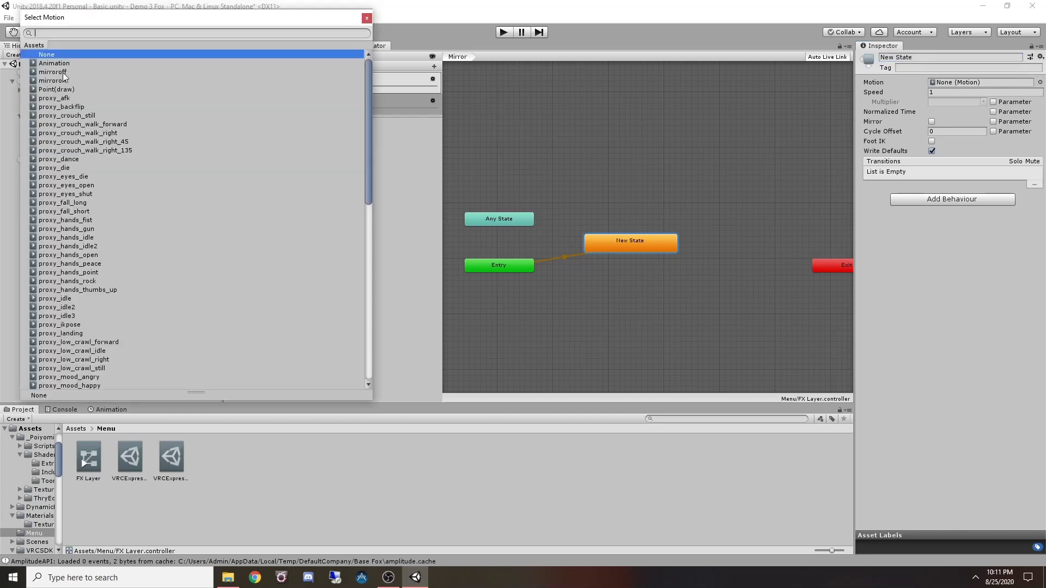
click(63, 72)
click(364, 19)
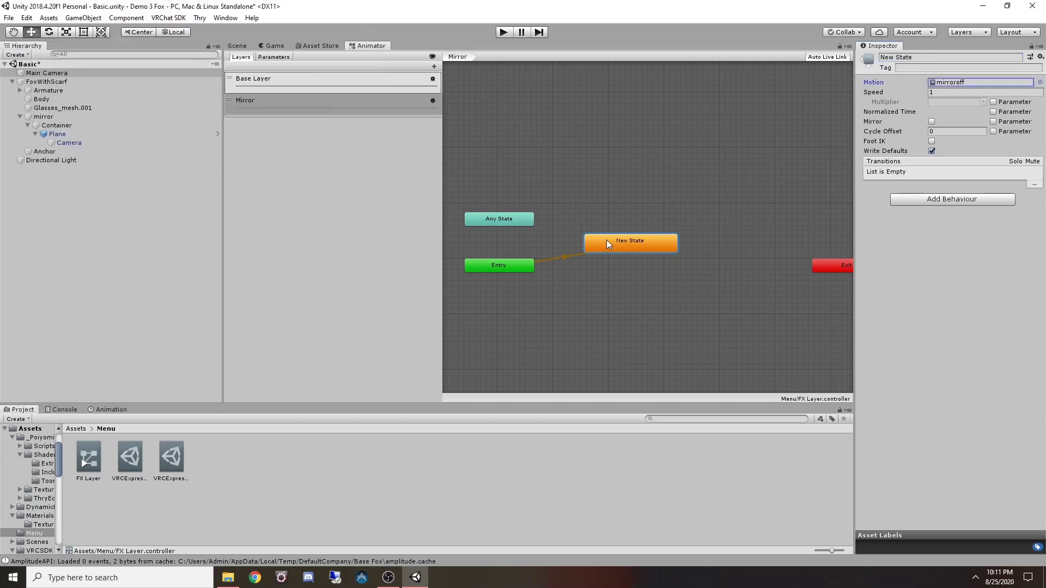
Rename the default state of the Mirror layer to "Mirror off"
click(665, 230)
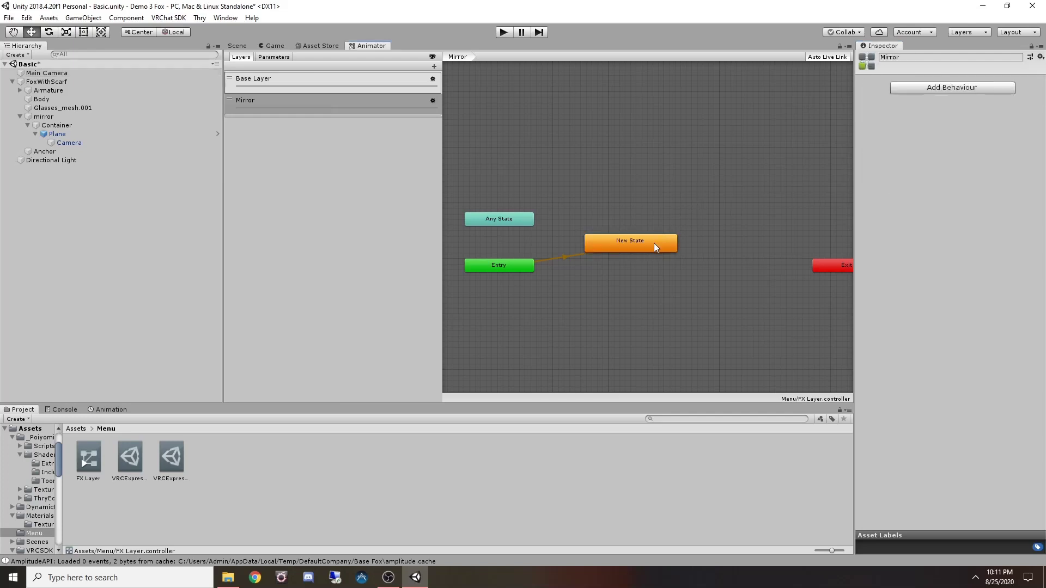
click(654, 243)
click(909, 57)
text(Mirror)
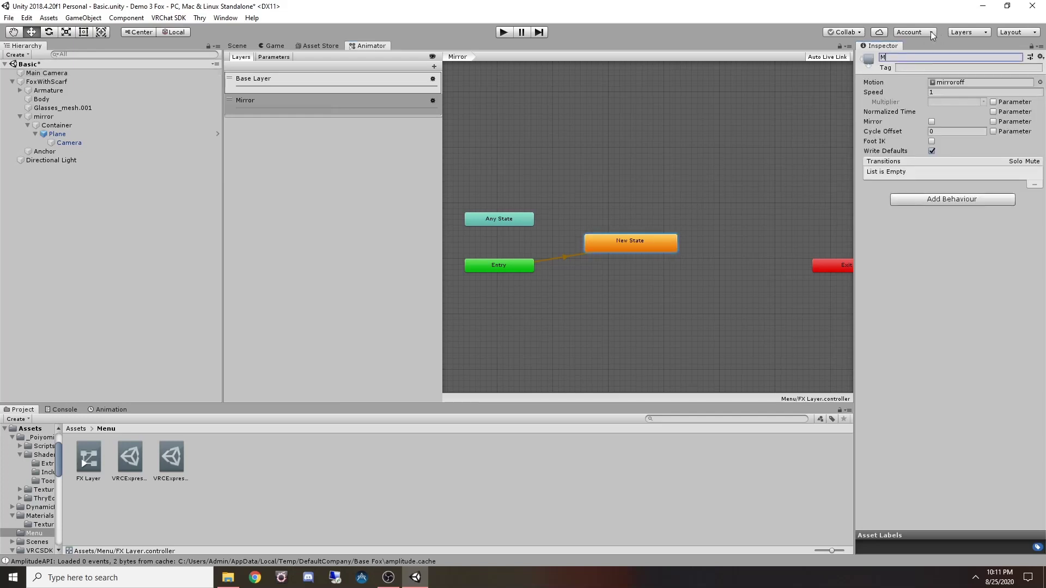
key(Return)
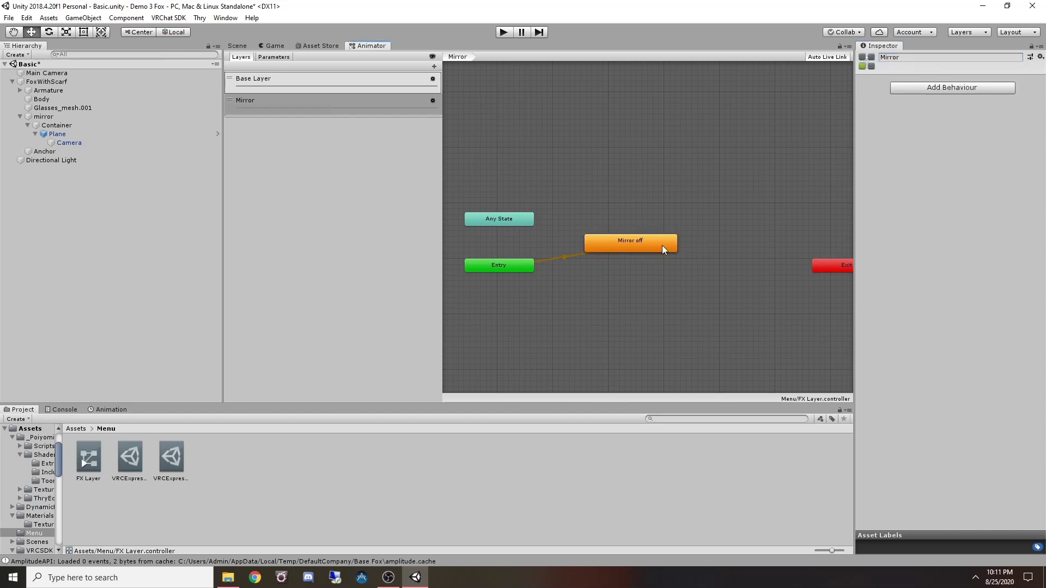
key(XF86AudioLowerVolume)
Create an empty state above and beyond the Mirror off state and name it Reset
middle_drag(743, 208, 651, 234)
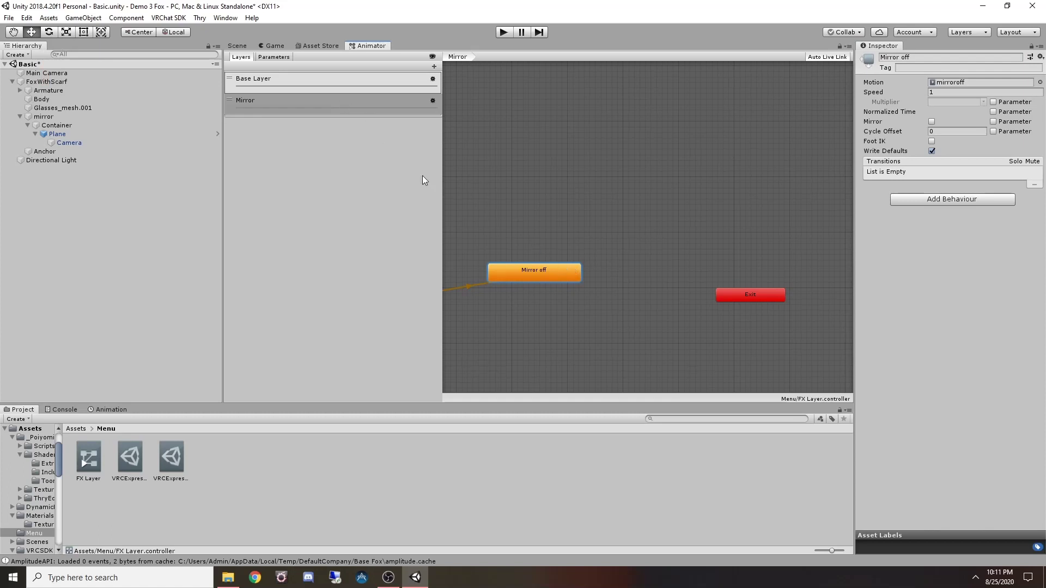
key(XF86AudioLowerVolume)
click(620, 209)
right_click(620, 212)
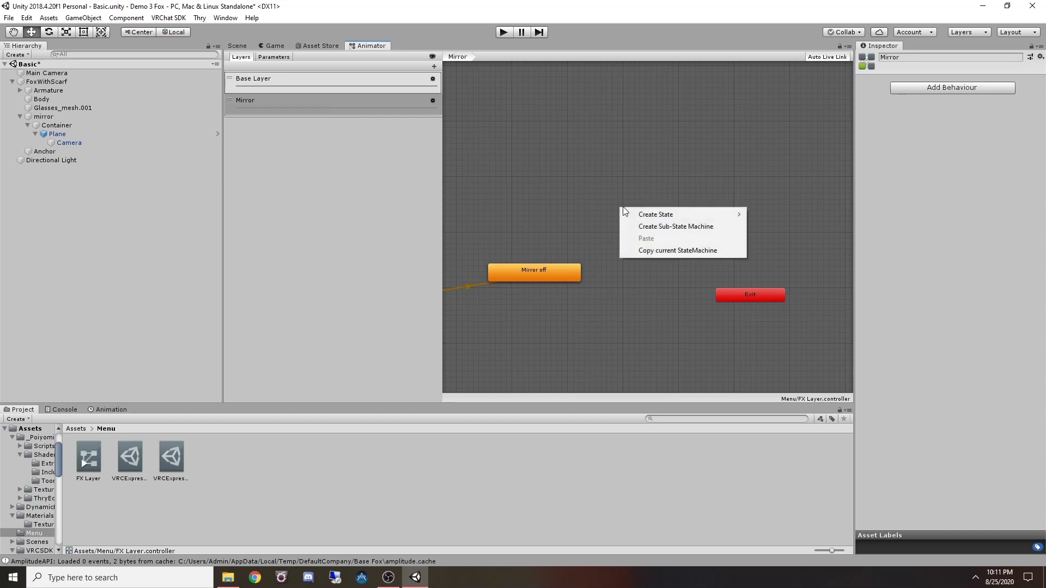
mouse_move(654, 215)
click(769, 215)
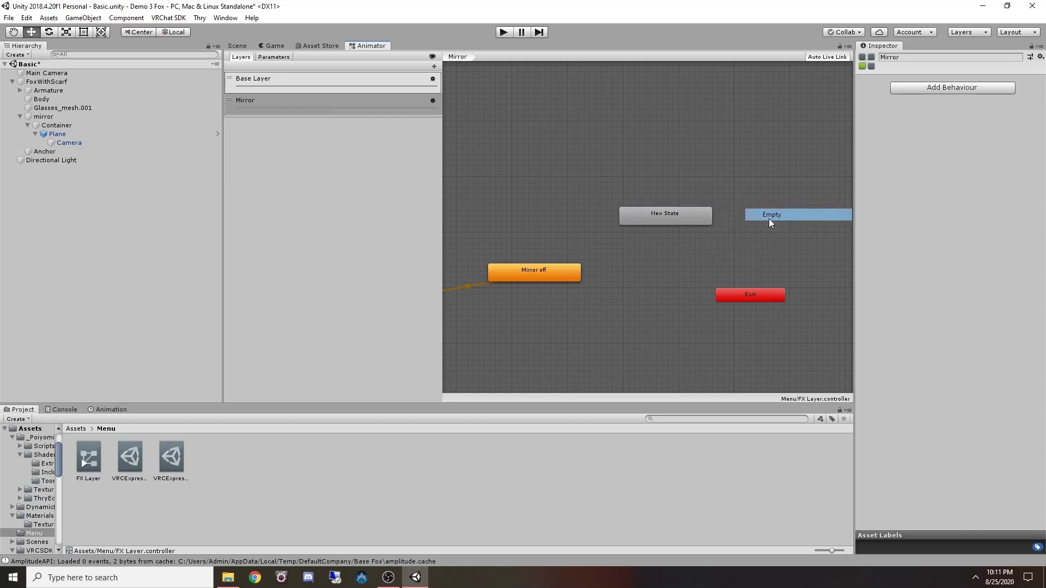
click(665, 212)
click(925, 56)
text(Reset)
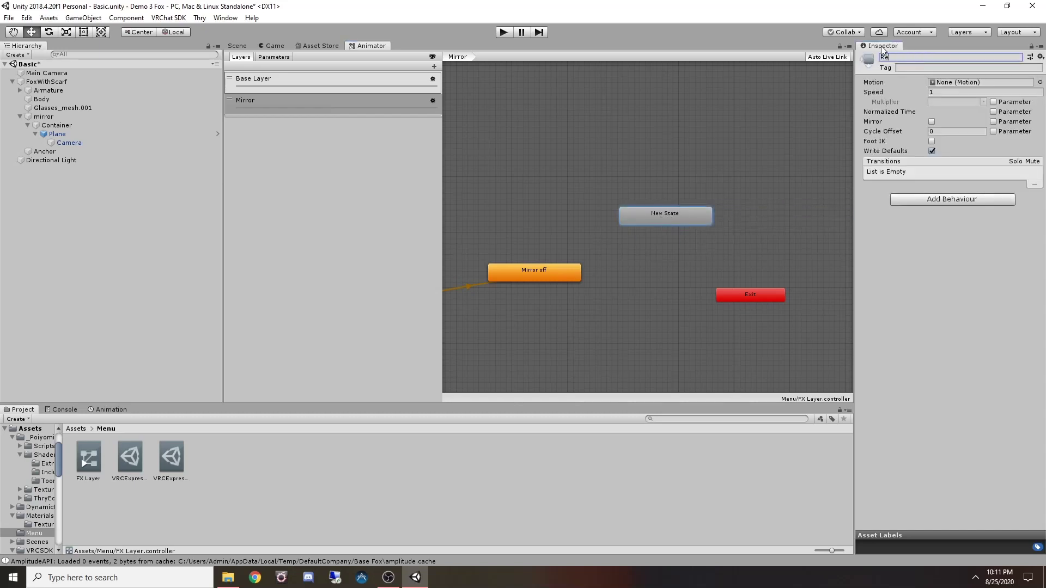
key(Return)
Assign the Reset animation clip as the Reset state's motion
click(1039, 83)
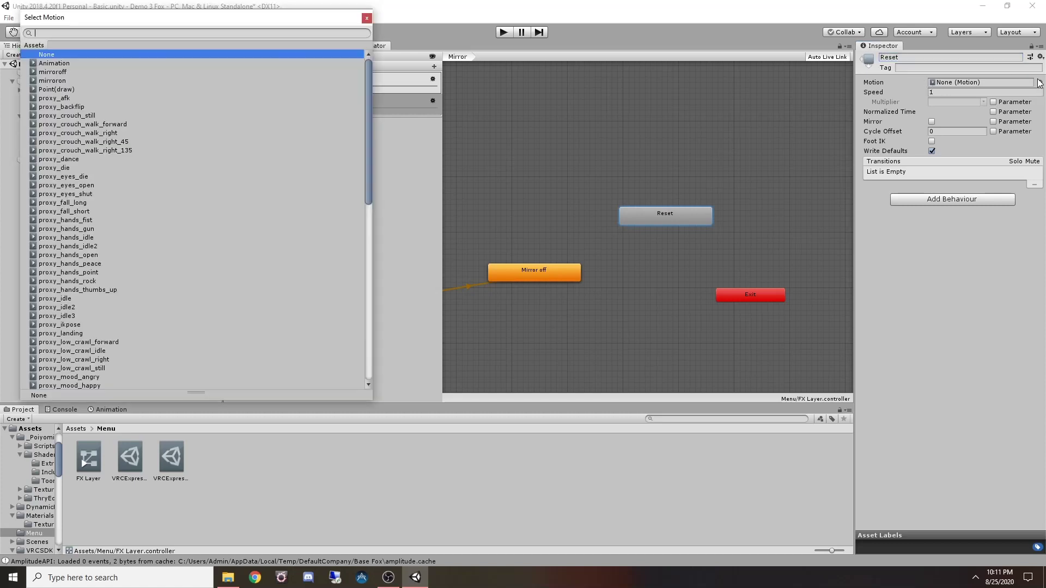
scroll(163, 207, down, 15)
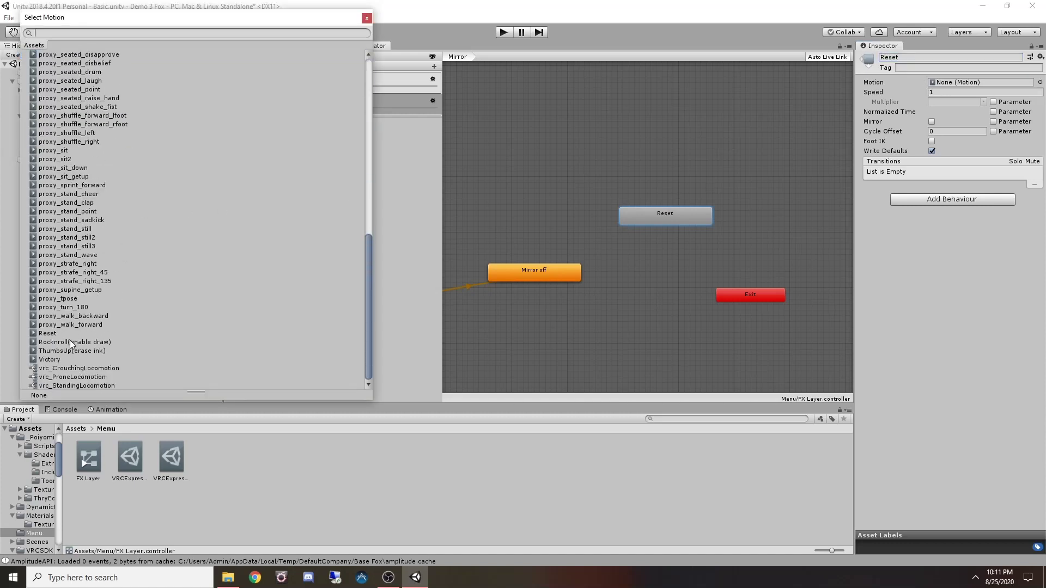
click(53, 333)
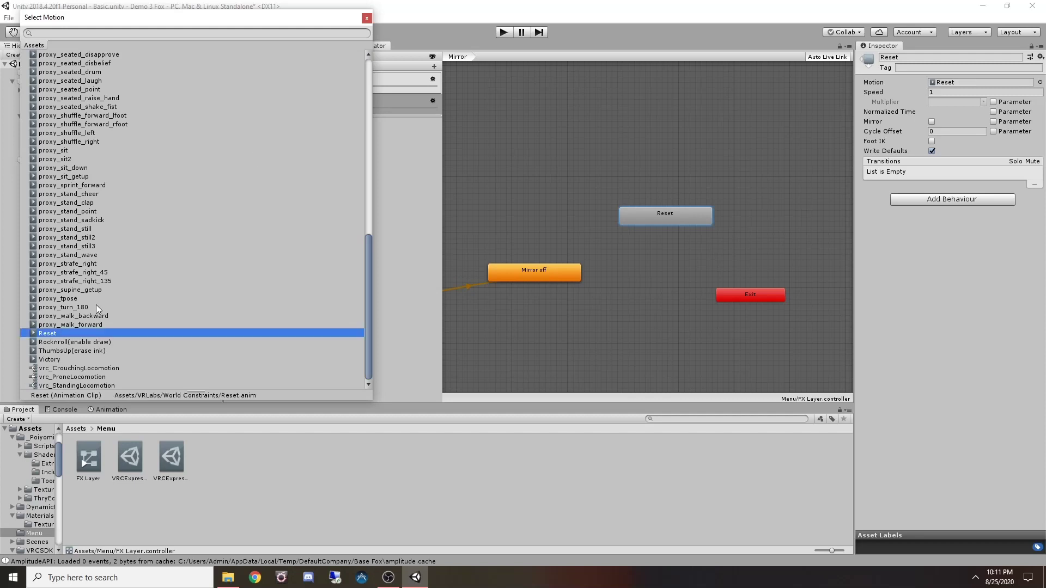
click(366, 18)
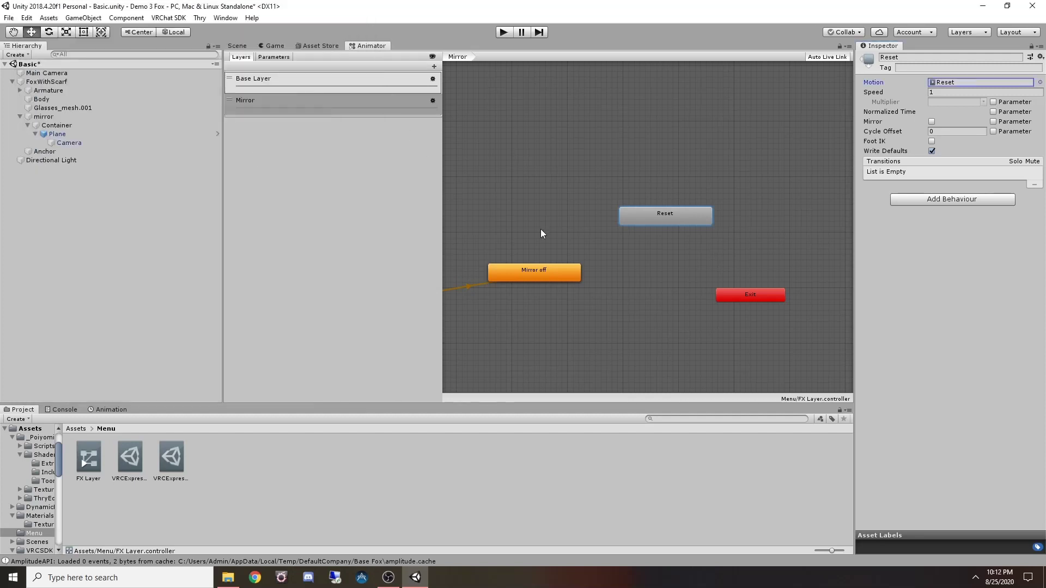
Create another empty state below the Exit node and name it "Mirror on"
click(637, 316)
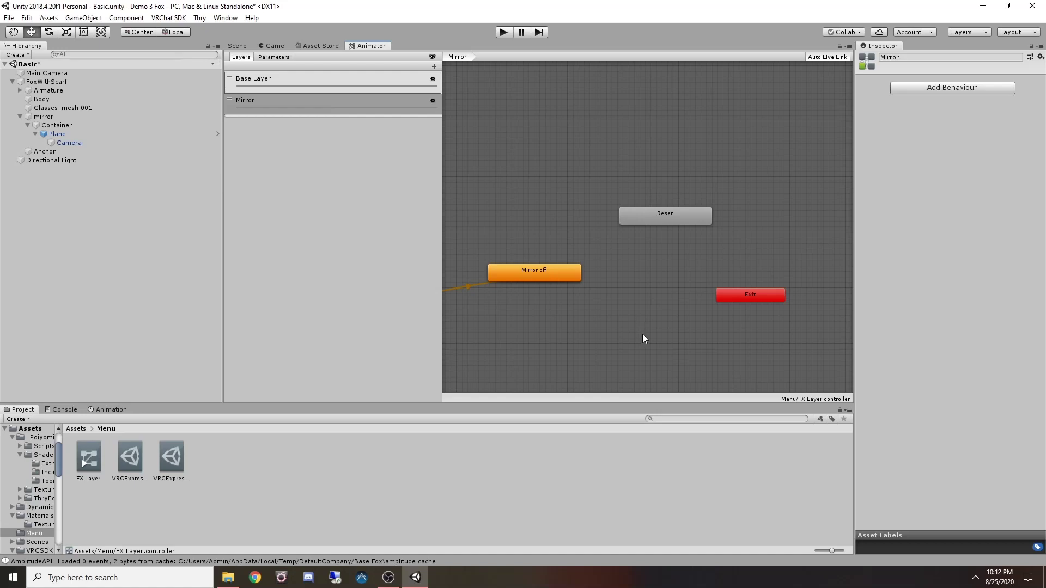
right_click(644, 338)
mouse_move(730, 341)
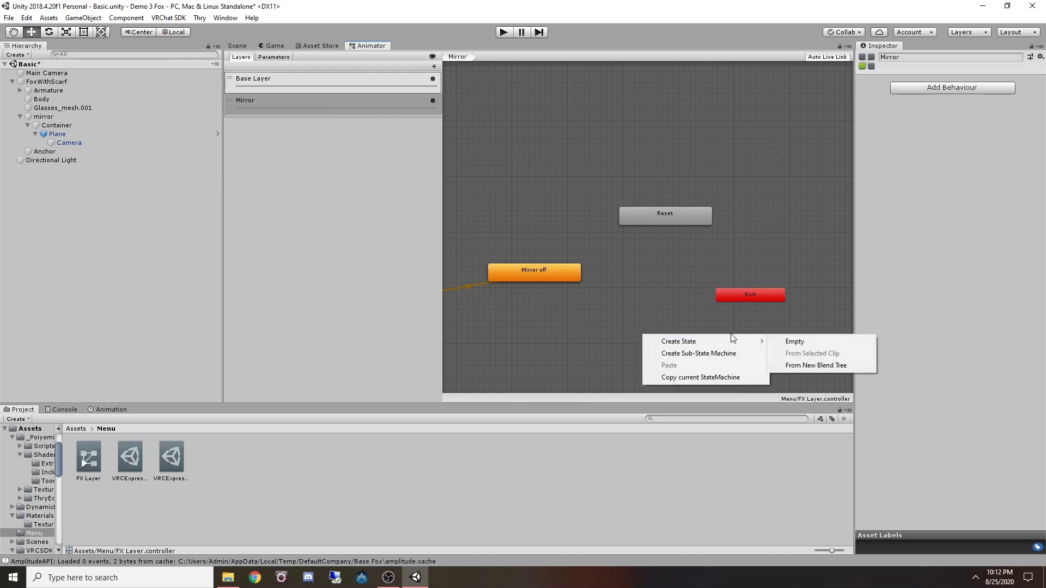
click(805, 340)
click(696, 339)
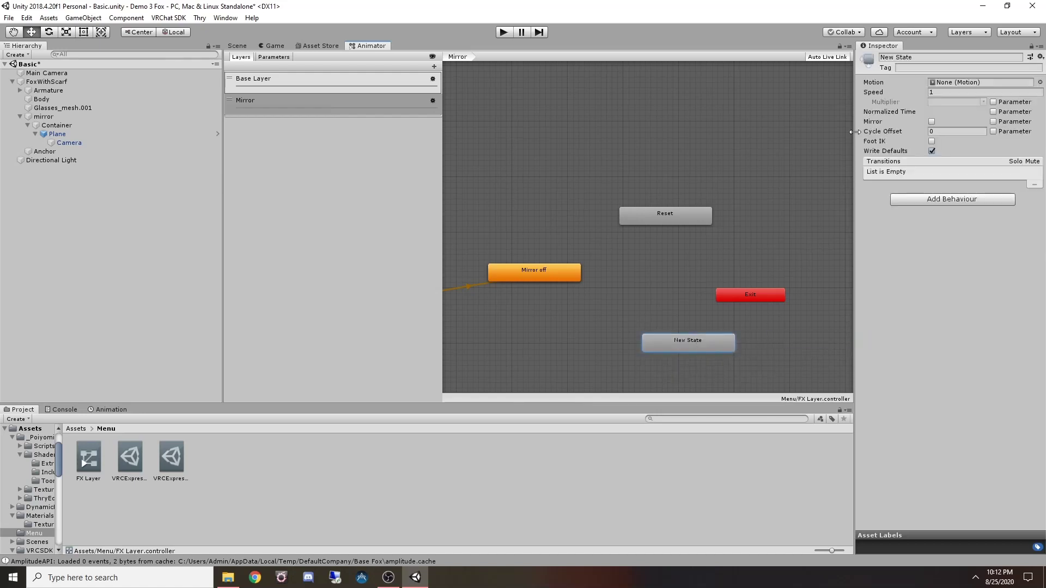
click(912, 57)
text(Mirror on)
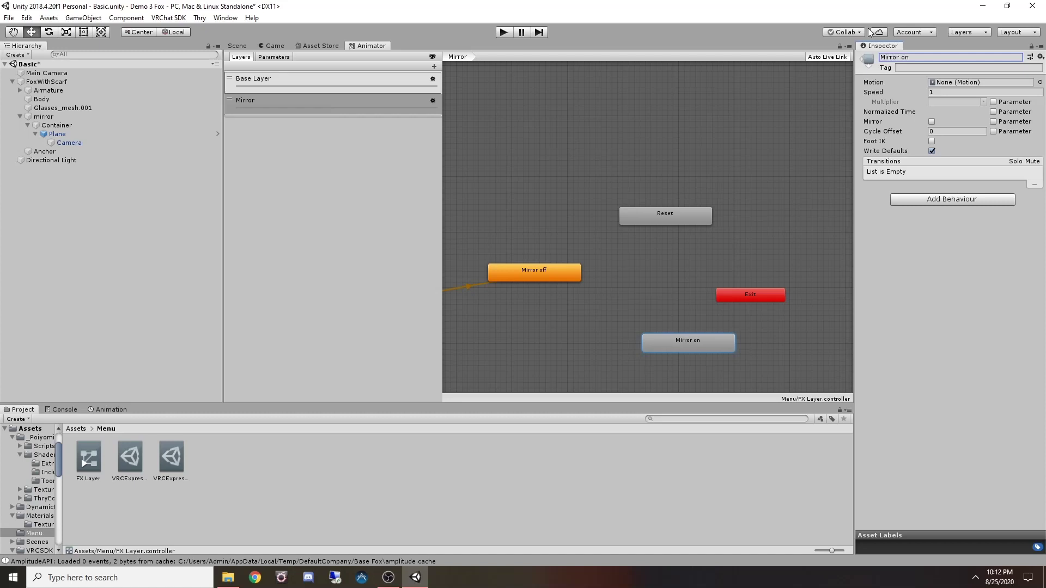
Assign the mirroron animation clip as the Mirror on state's motion
click(1040, 83)
click(60, 82)
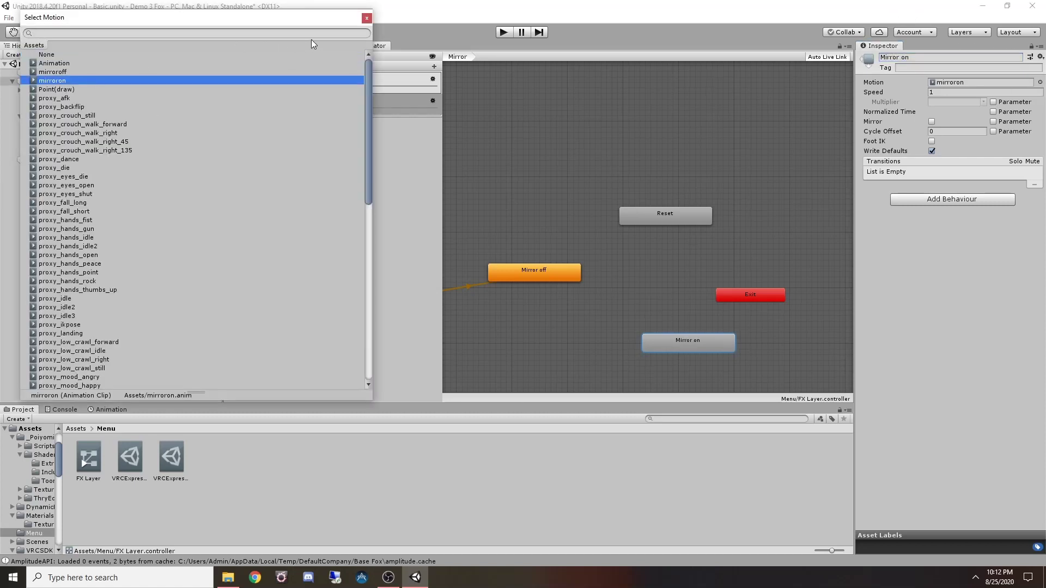
click(366, 19)
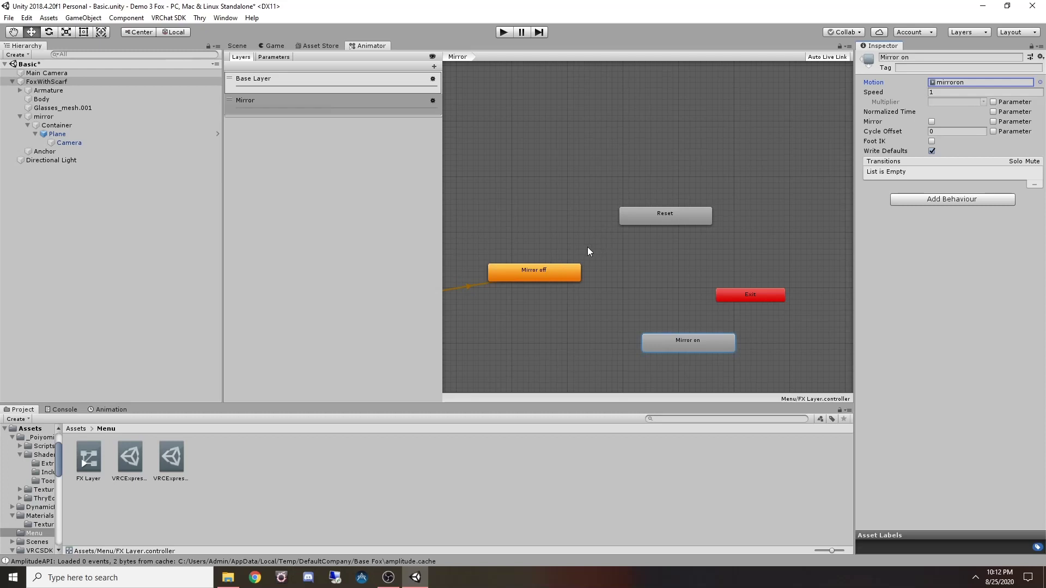
Make a transition from the Mirror off state to the Reset state
click(547, 278)
right_click(548, 275)
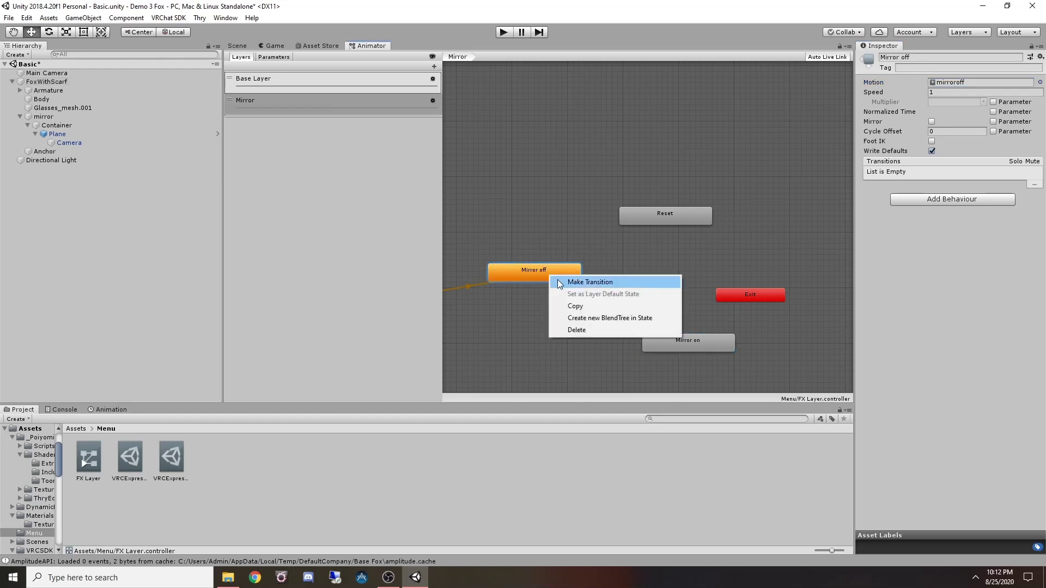
click(559, 280)
click(643, 218)
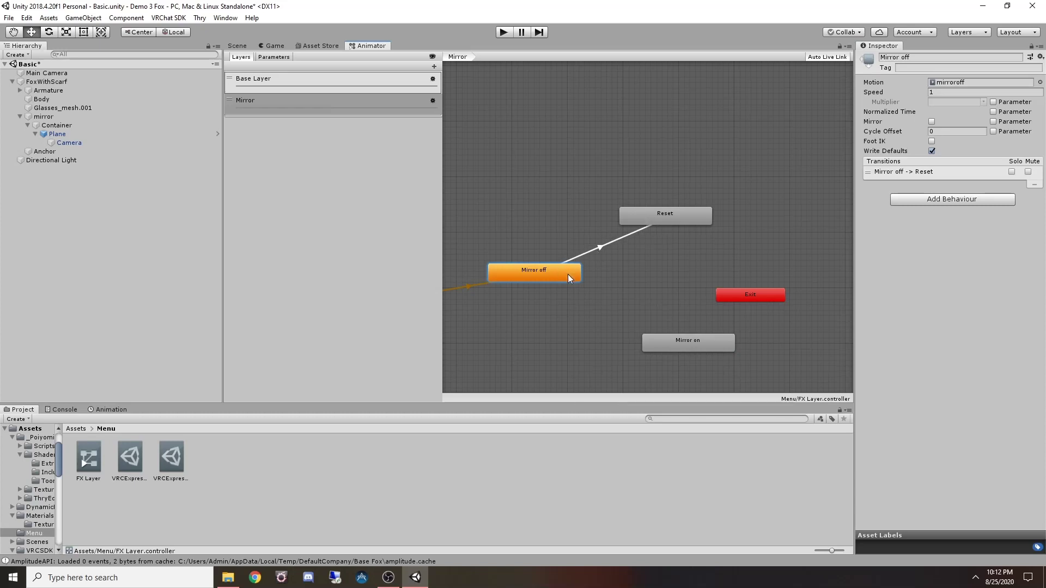
Add a condition to the Mirror off to Reset transition requiring MirrorT Equals 1
click(604, 246)
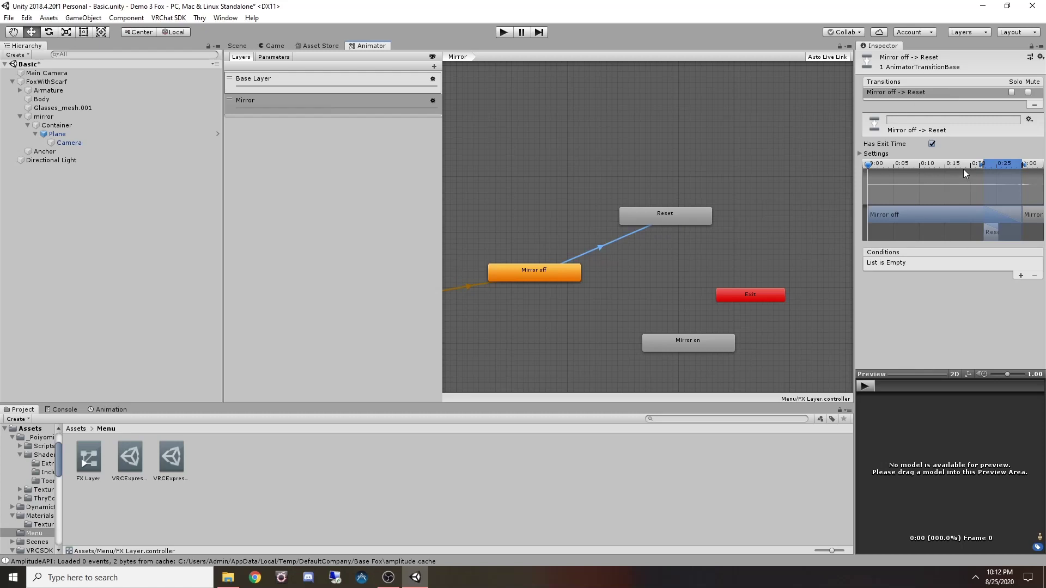
click(1021, 276)
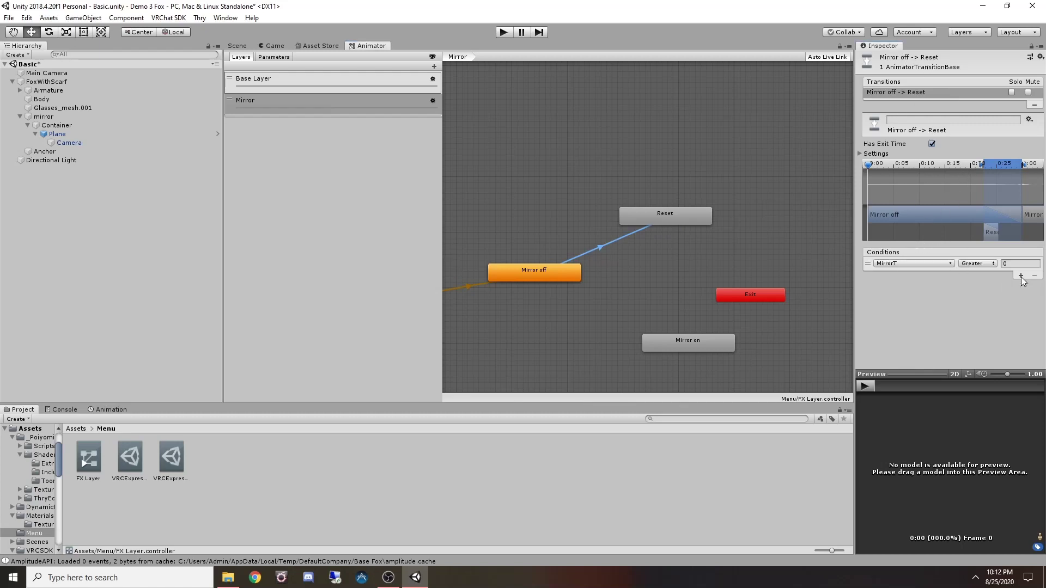
click(898, 261)
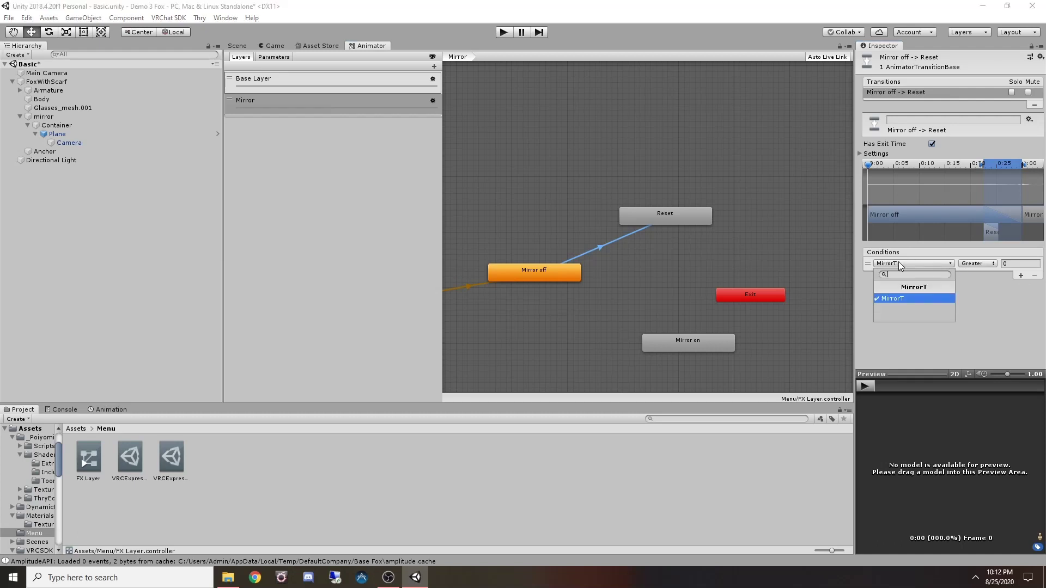
click(985, 283)
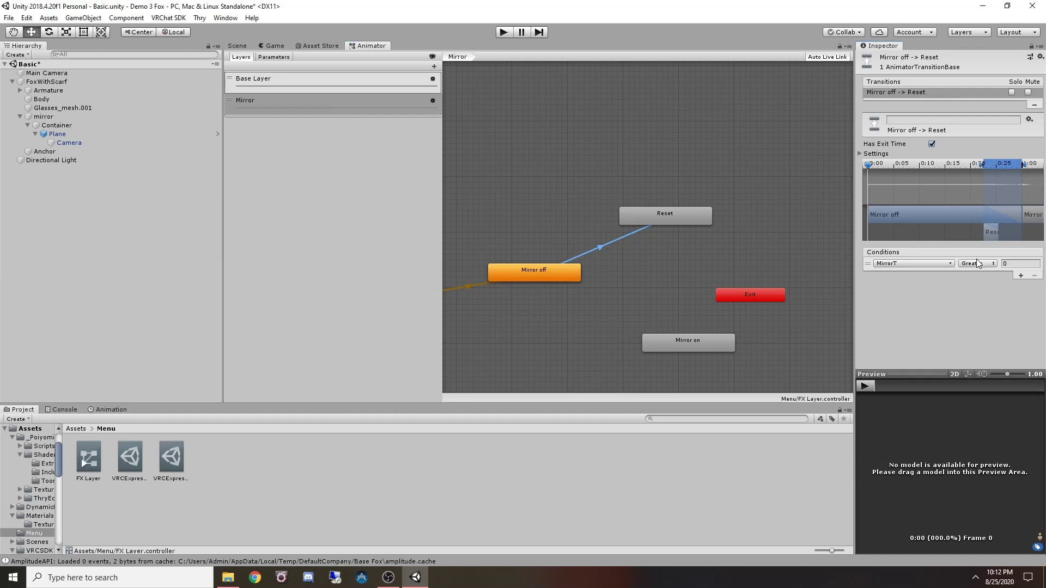
click(978, 262)
click(985, 300)
click(1010, 265)
text(1)
Make a transition from the Reset state to the Mirror on state
click(655, 217)
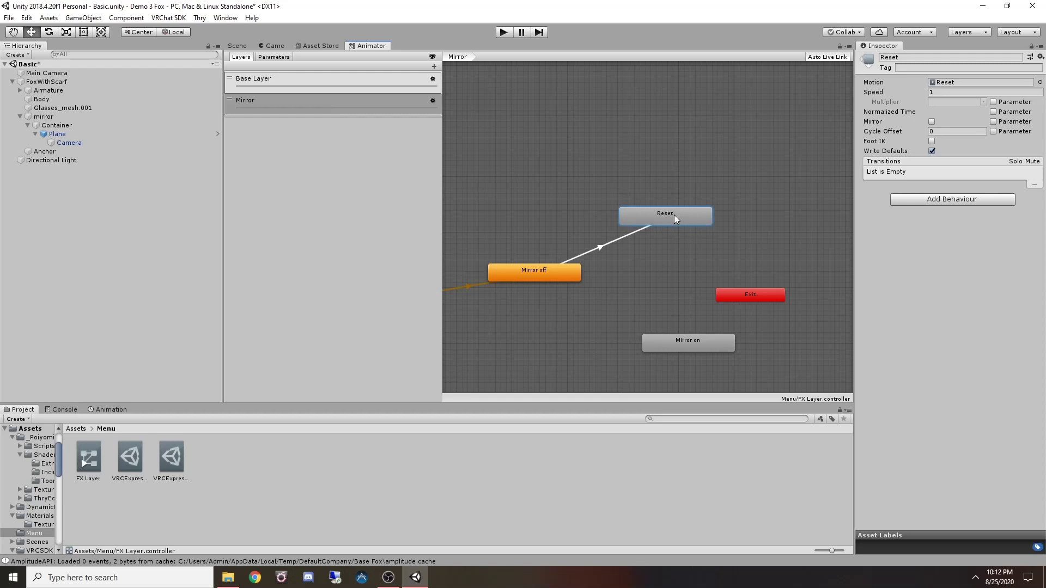
right_click(675, 215)
click(698, 222)
click(679, 344)
Add a condition to the Reset to Mirror on transition requiring MirrorT Equals 1
click(678, 286)
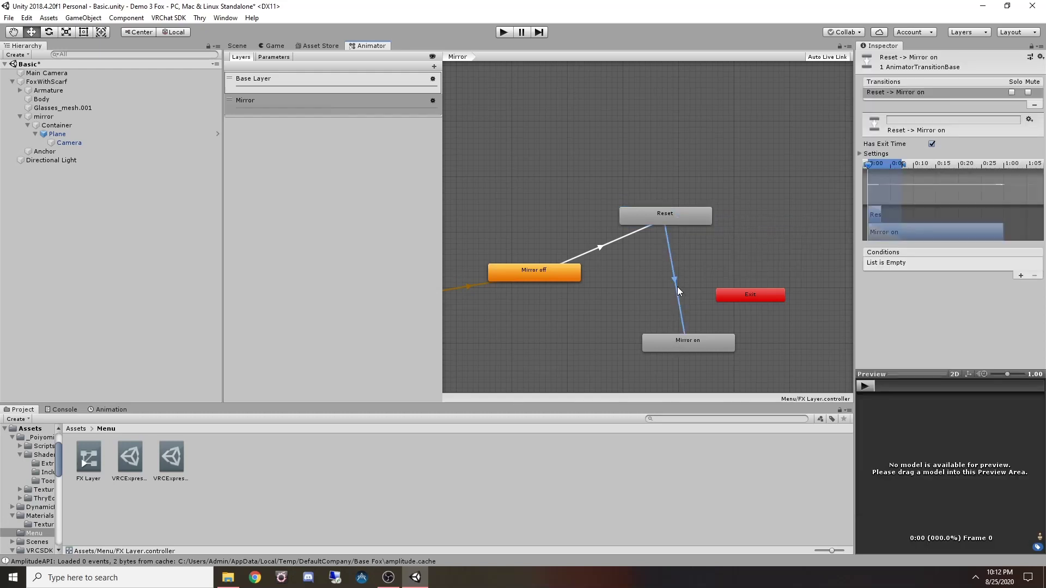
click(1020, 276)
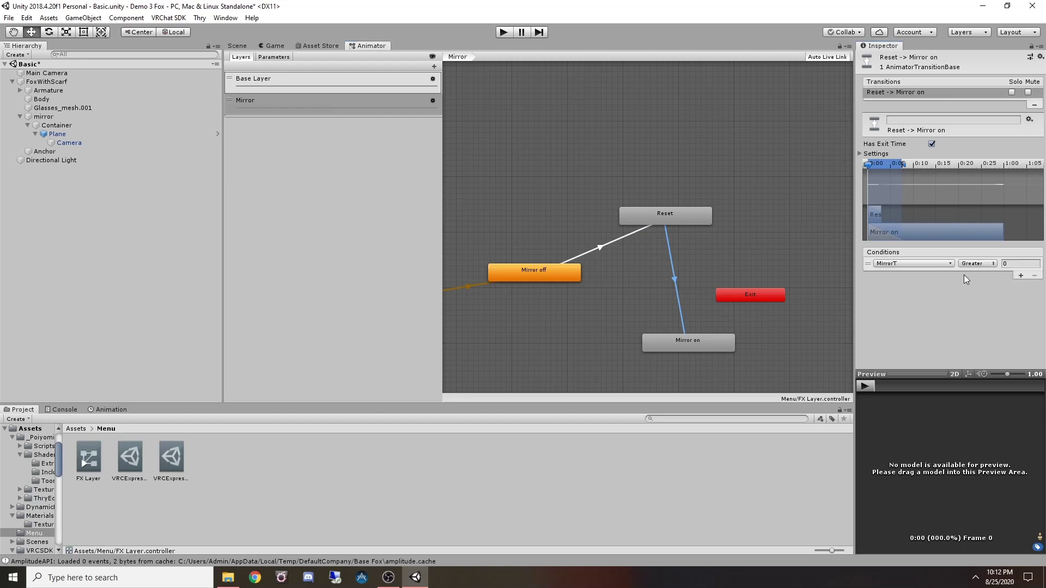
click(989, 267)
click(1021, 299)
click(1011, 263)
text(1)
key(Return)
Make a transition from the Mirror on state back to the Mirror off state
click(666, 345)
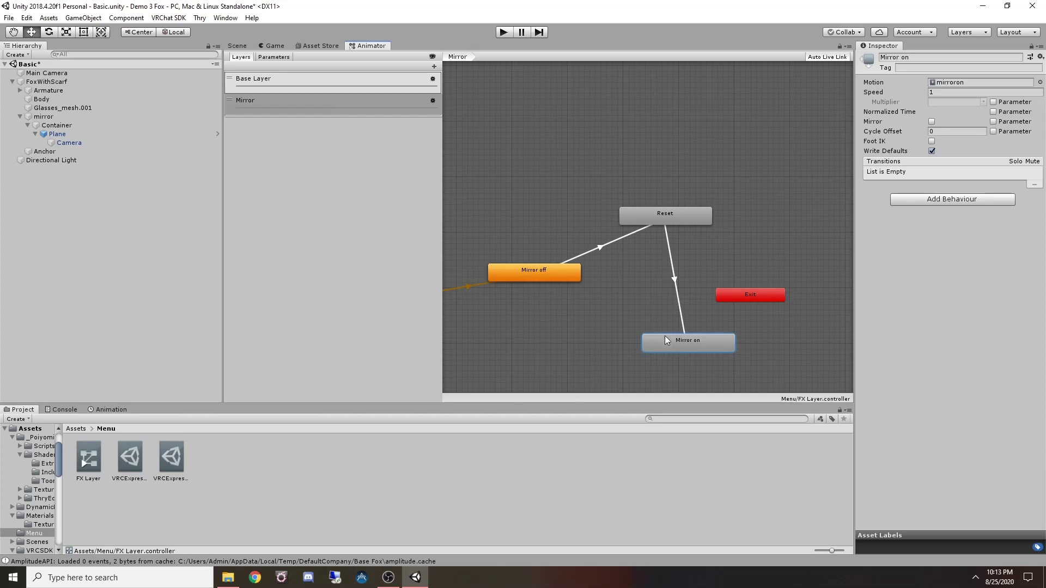
right_click(663, 338)
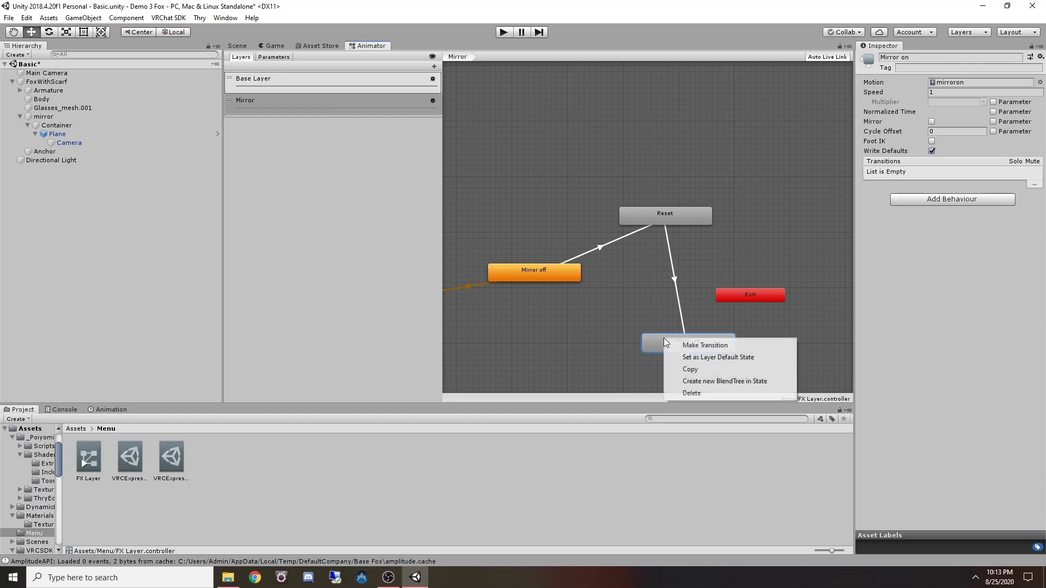
click(676, 344)
click(539, 272)
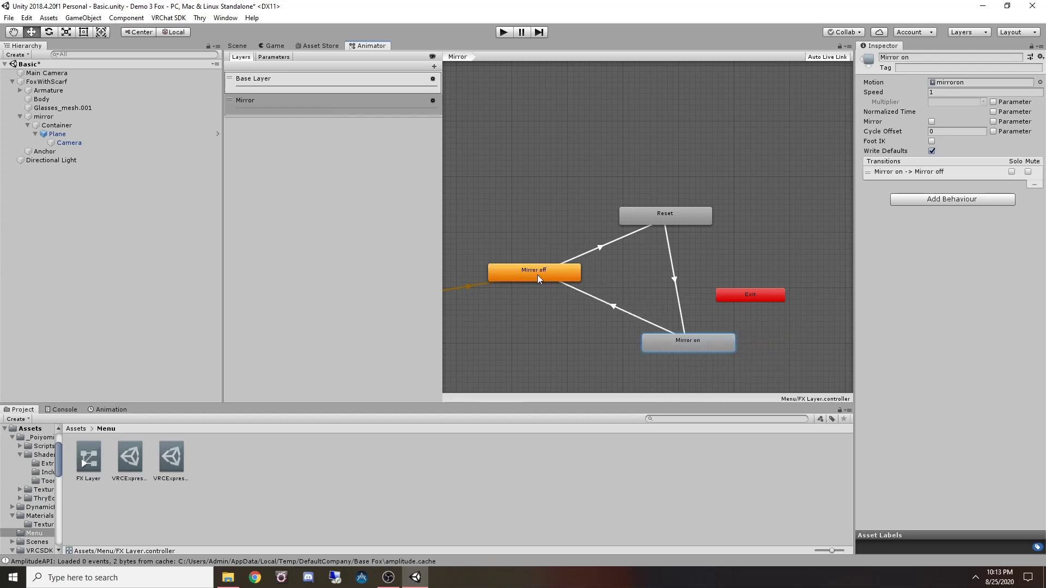
Add a condition to the Mirror on to Mirror off transition requiring MirrorT NotEqual 1
click(613, 308)
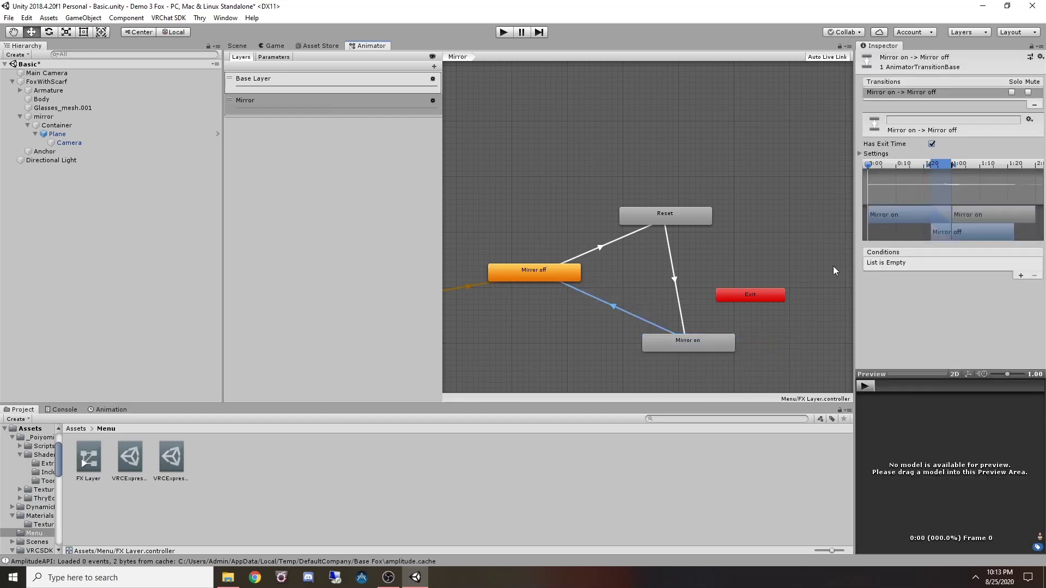
click(1021, 275)
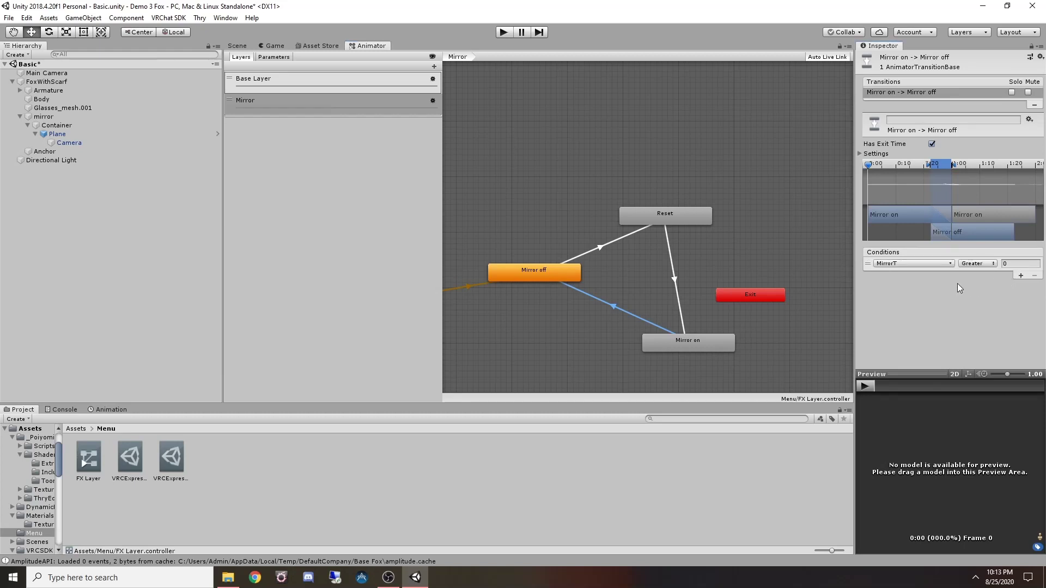
click(978, 264)
click(991, 311)
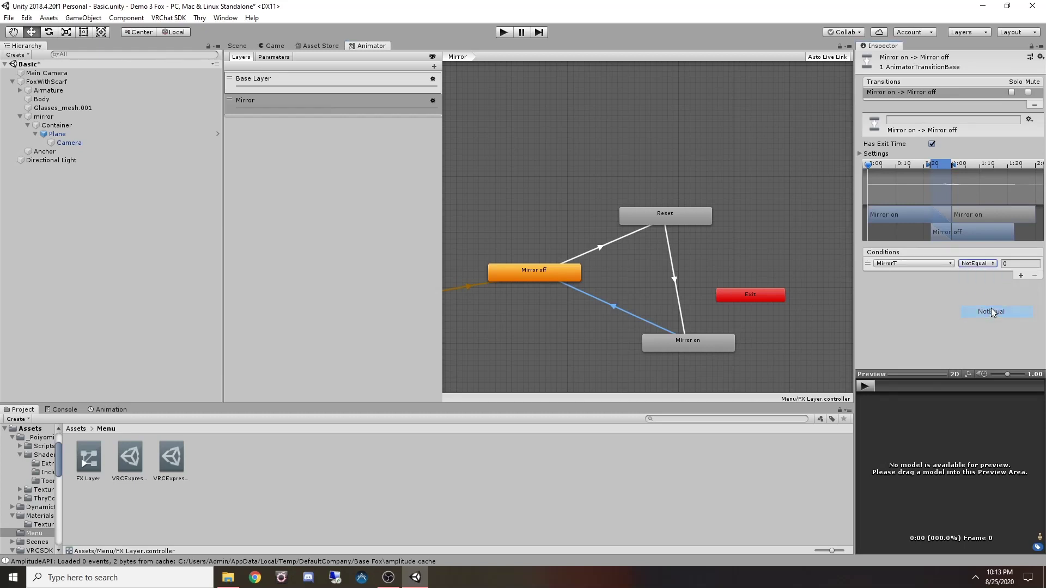
click(1012, 264)
text(1)
click(542, 211)
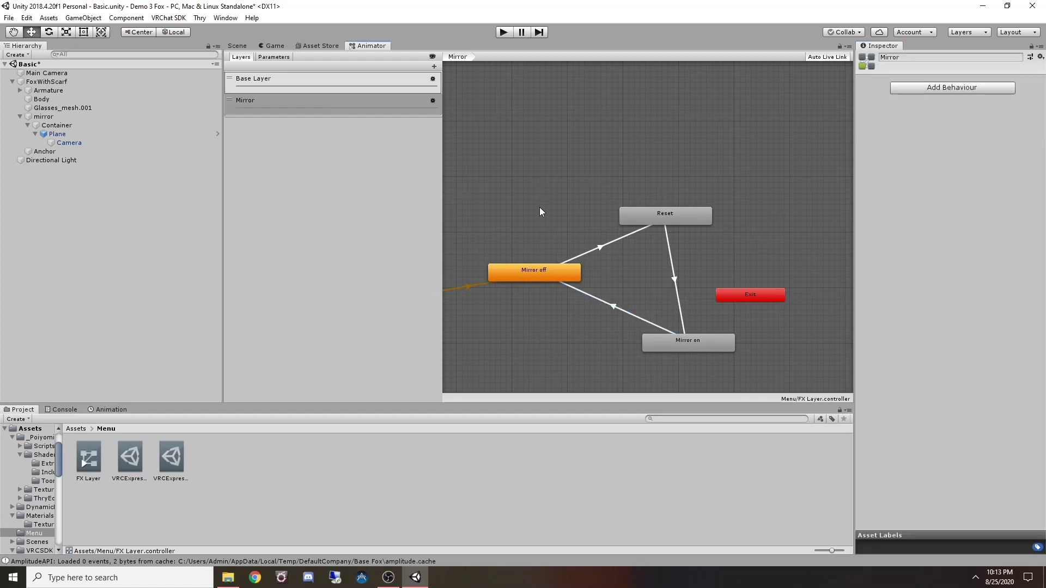
scroll(540, 240, down, 3)
middle_drag(519, 218, 580, 221)
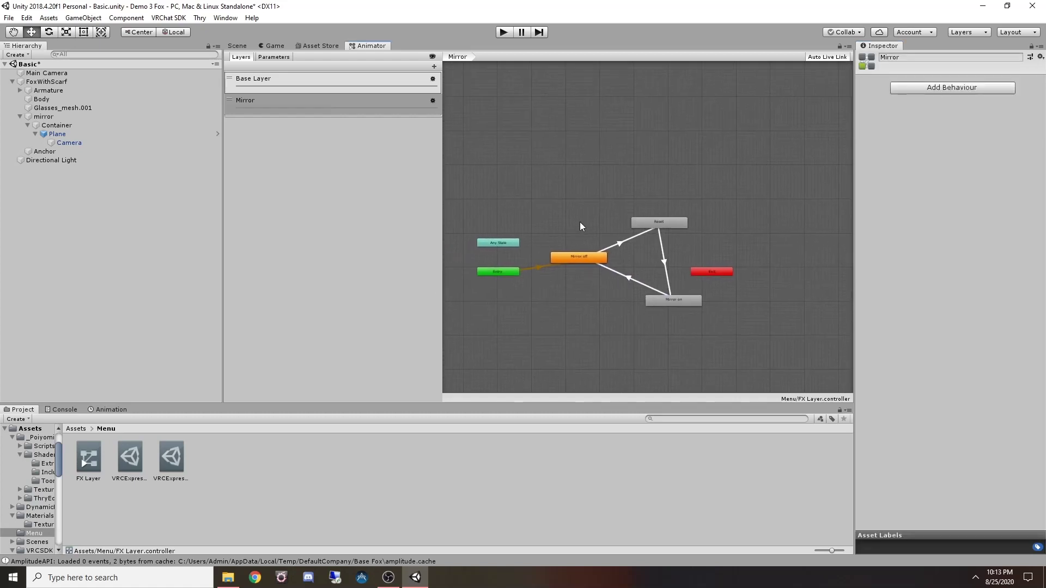
scroll(579, 208, up, 2)
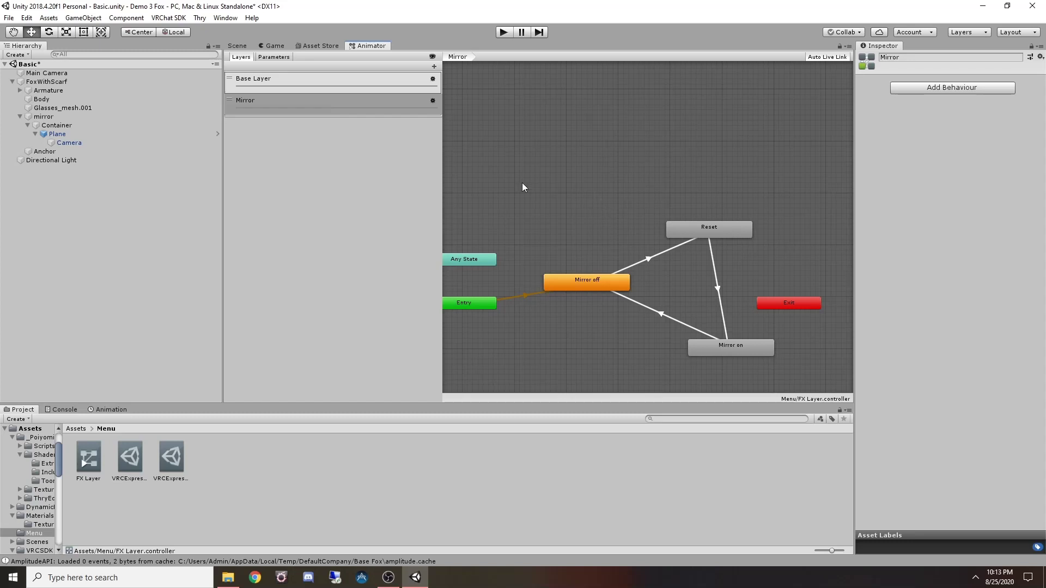
Add a VRC Avatar Descriptor component to the FoxWithScarf avatar
click(81, 74)
click(74, 81)
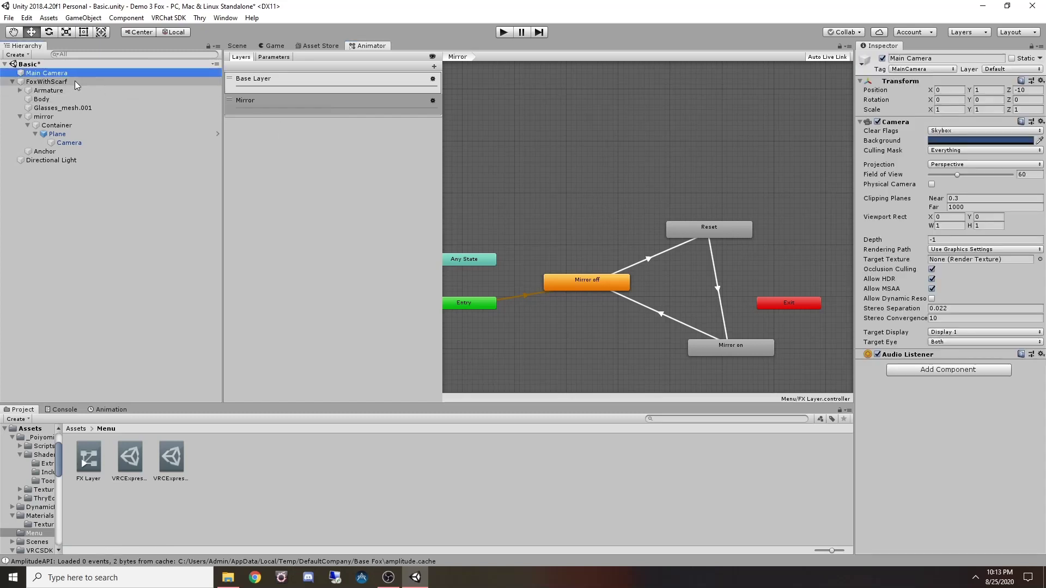
click(237, 47)
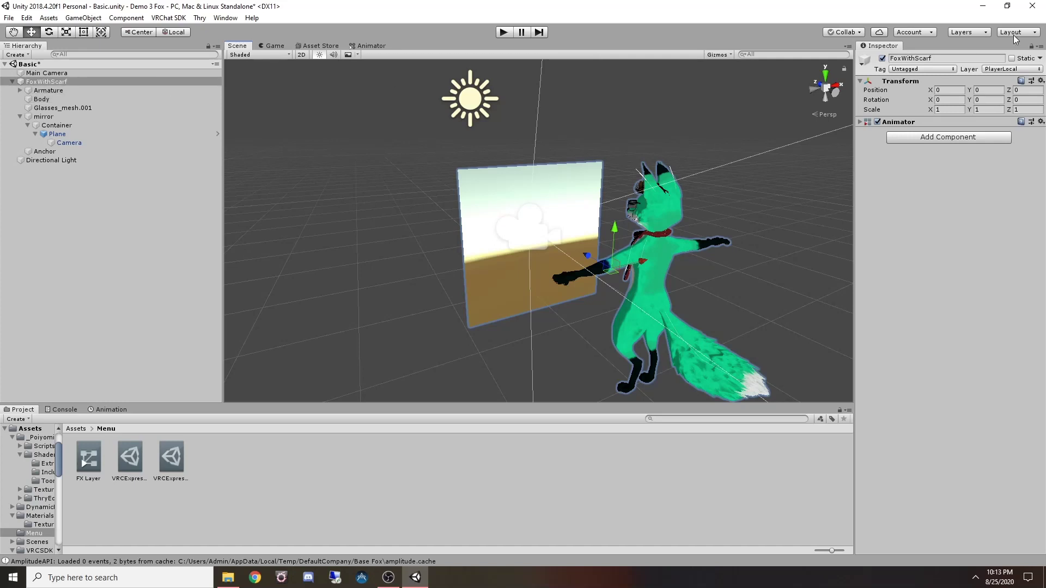
click(944, 139)
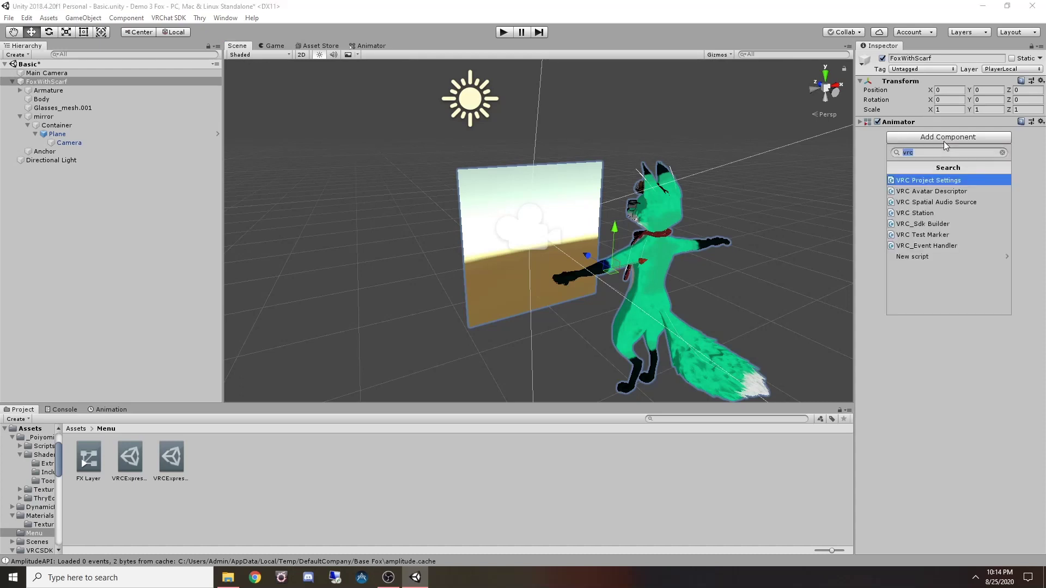
text(vrc)
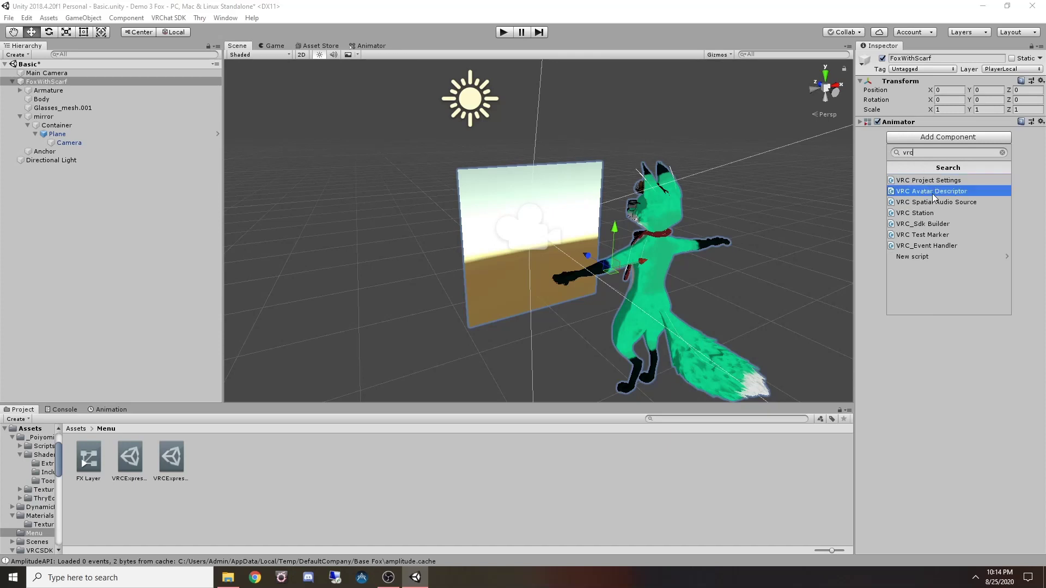
click(933, 192)
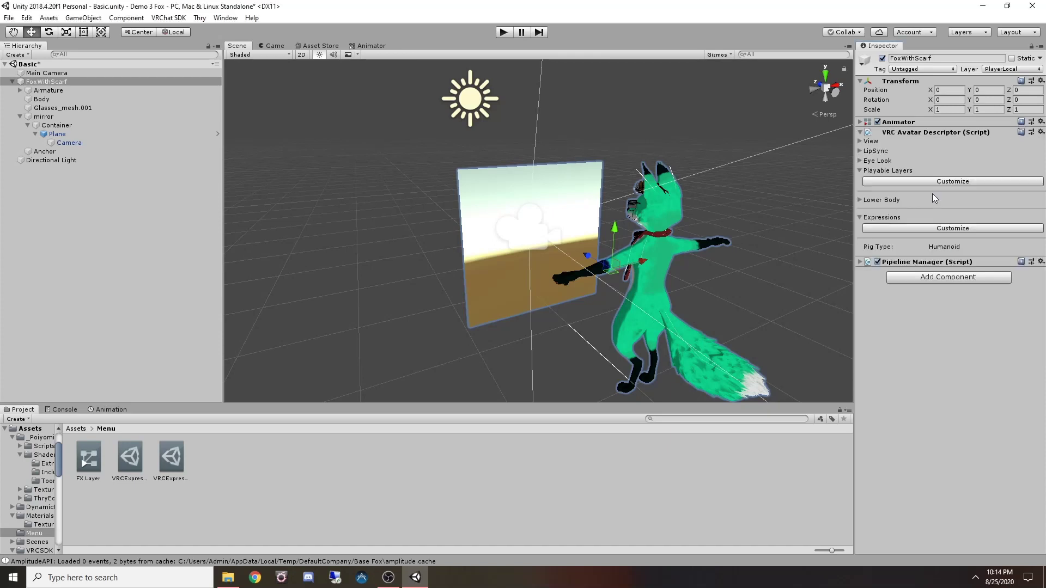
Move the avatar descriptor's view position to the fox's eyes, at about Y 1.48 and Z 0.109
click(861, 141)
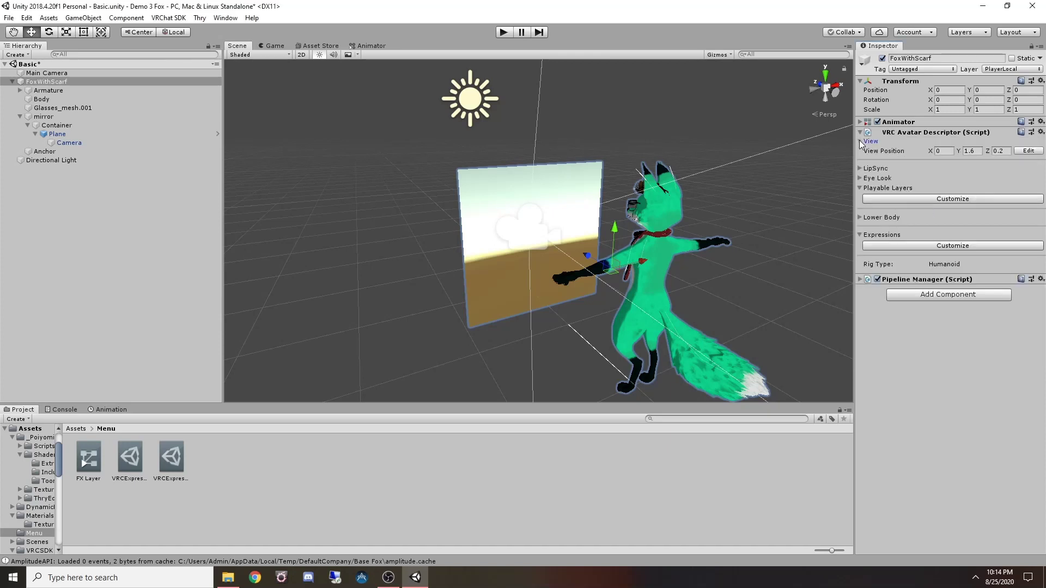
alt+drag(632, 265, 570, 324)
scroll(573, 275, up, 5)
middle_drag(573, 274, 570, 281)
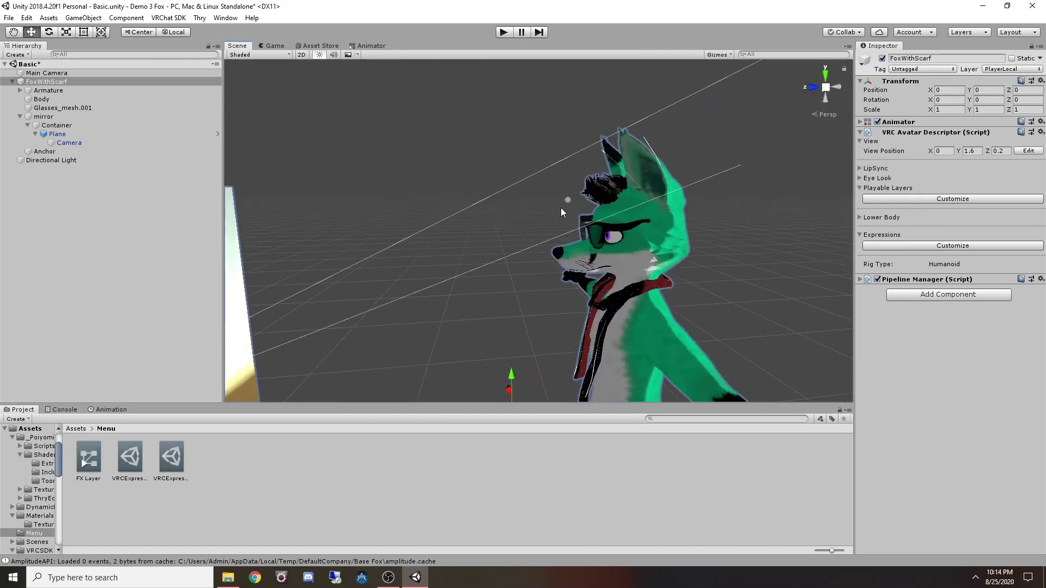
click(1029, 151)
drag(568, 158, 560, 202)
drag(531, 241, 559, 237)
right_drag(541, 246, 586, 236)
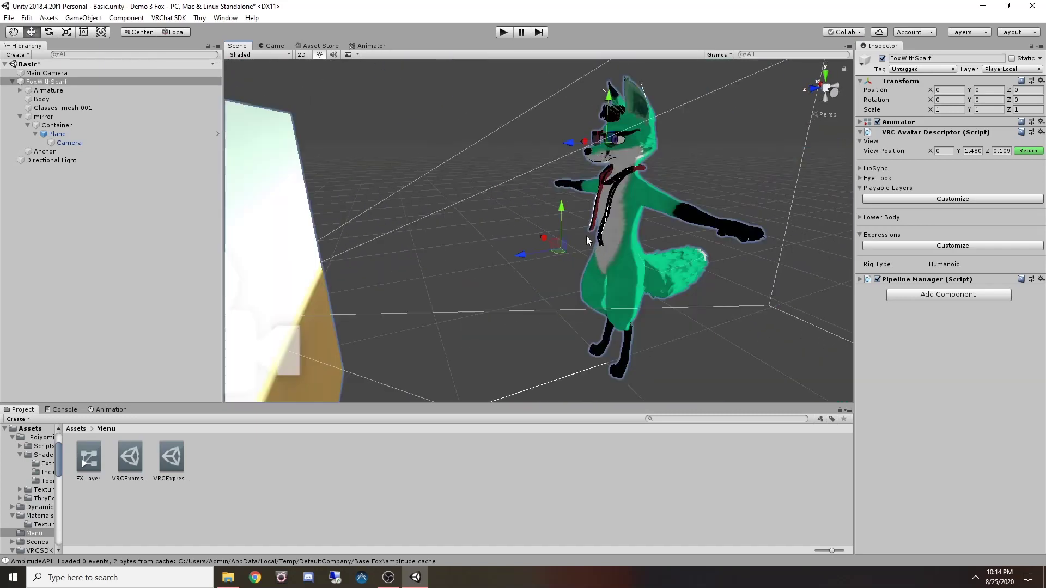
click(1028, 151)
Customize the avatar's playable layers and assign the FX Layer controller to the FX slot
click(948, 200)
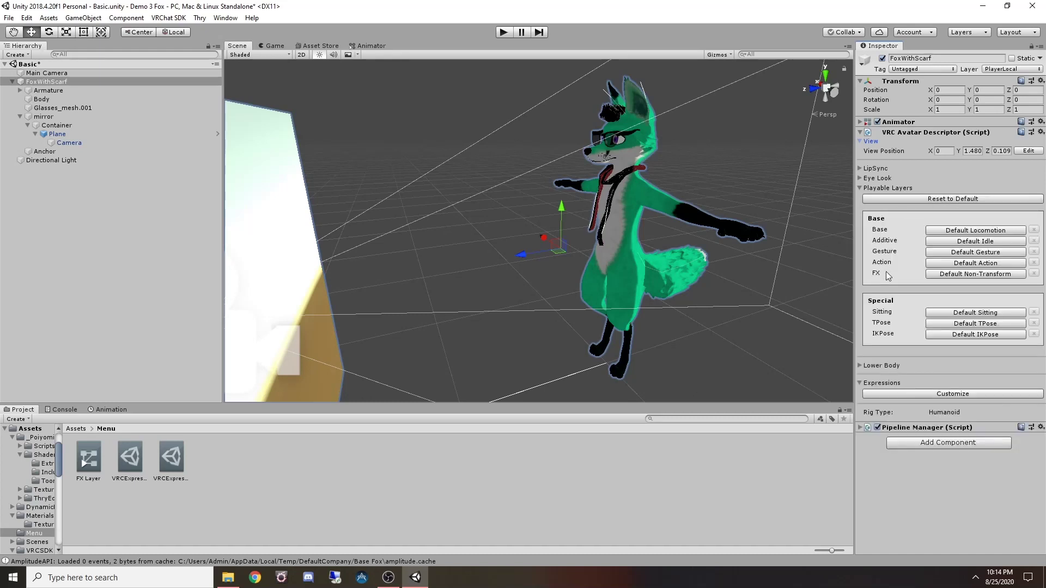
click(960, 275)
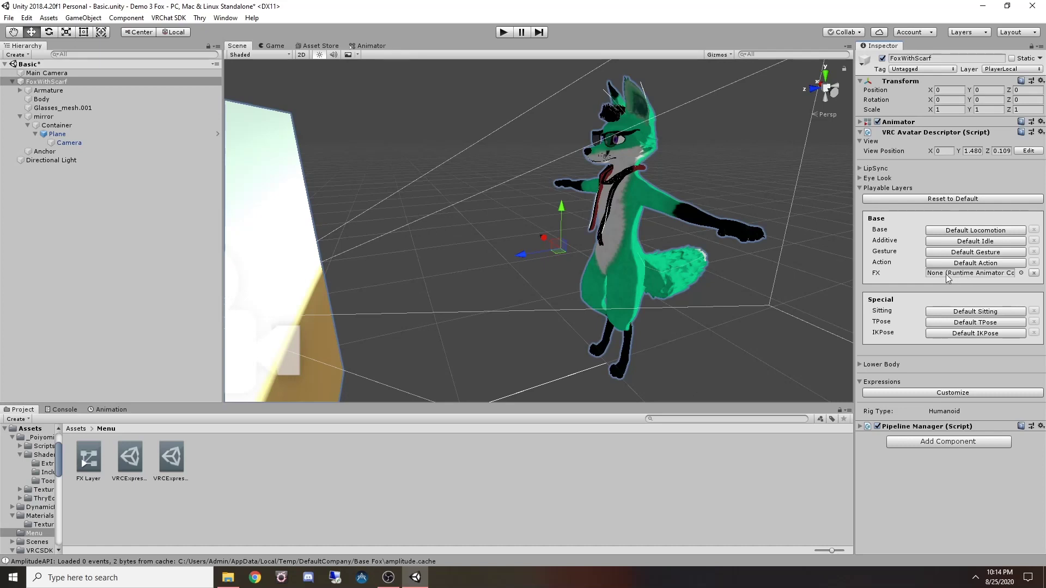
click(1022, 274)
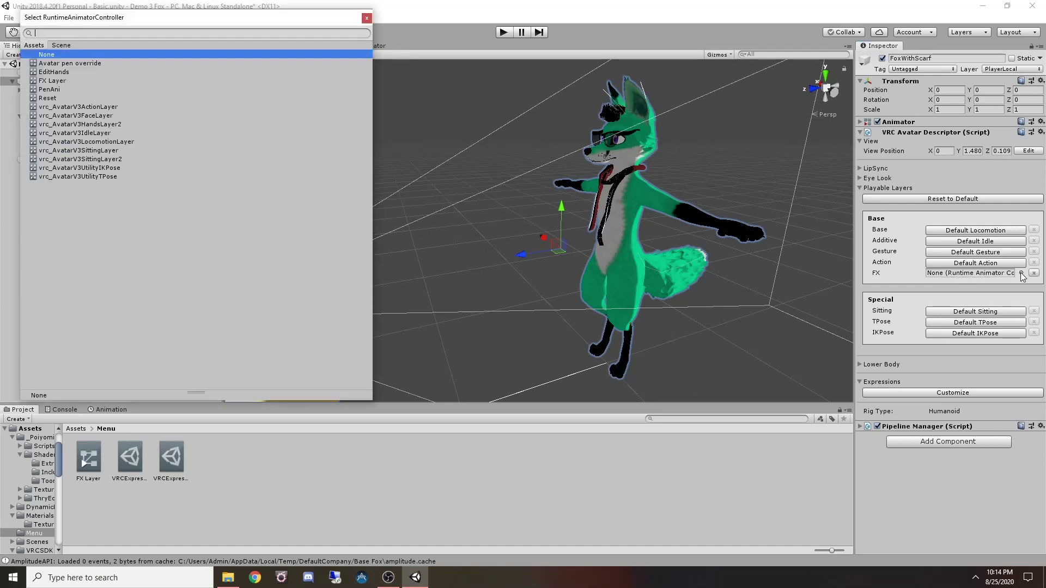
click(55, 81)
click(367, 18)
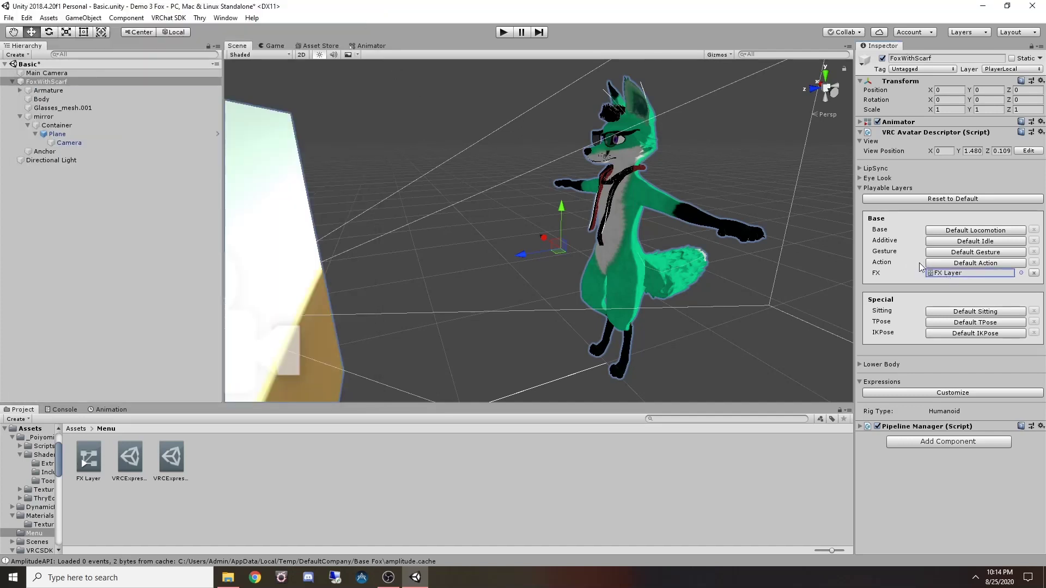
click(859, 187)
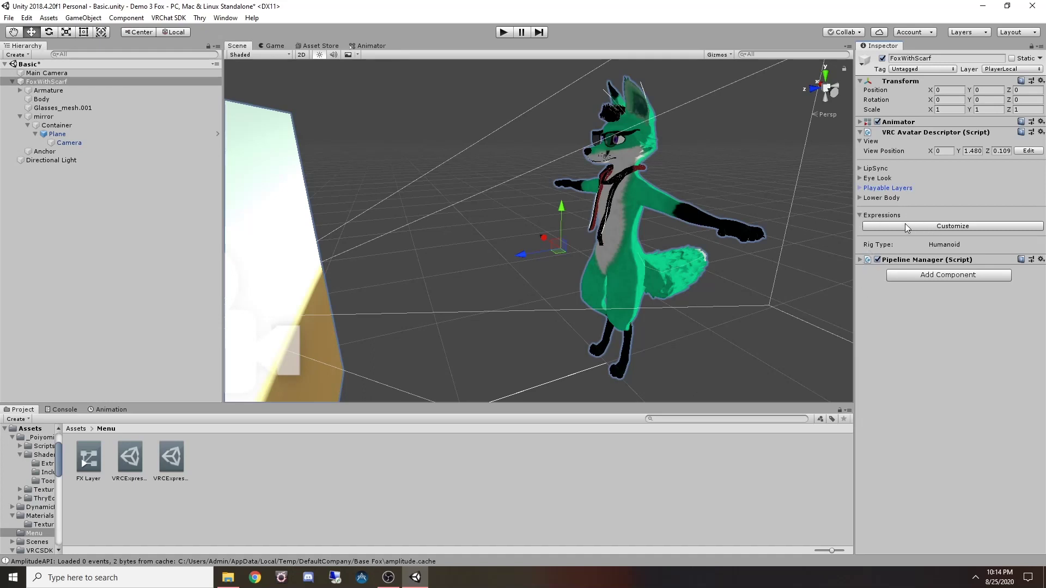
Customize the avatar's expressions, assigning VRCExpressionsMenu as the menu and VRCExpressionParameters as the parameters
click(926, 227)
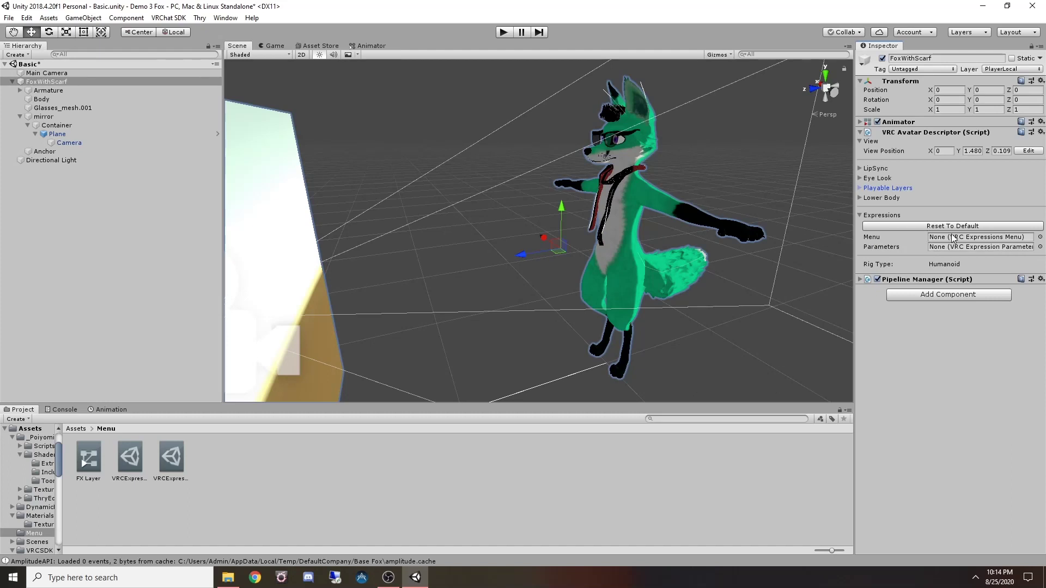
click(1040, 238)
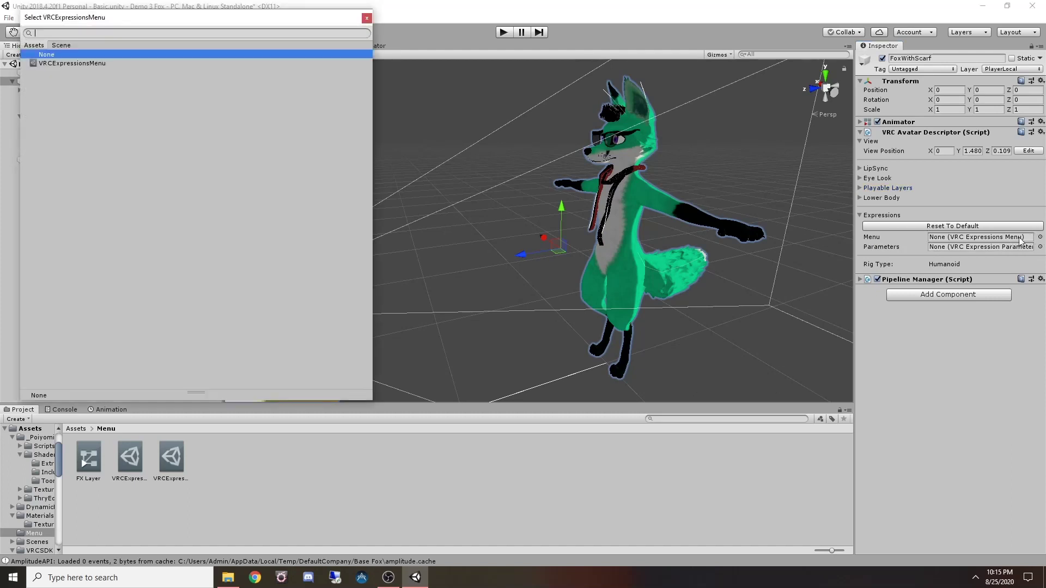
click(88, 62)
click(367, 18)
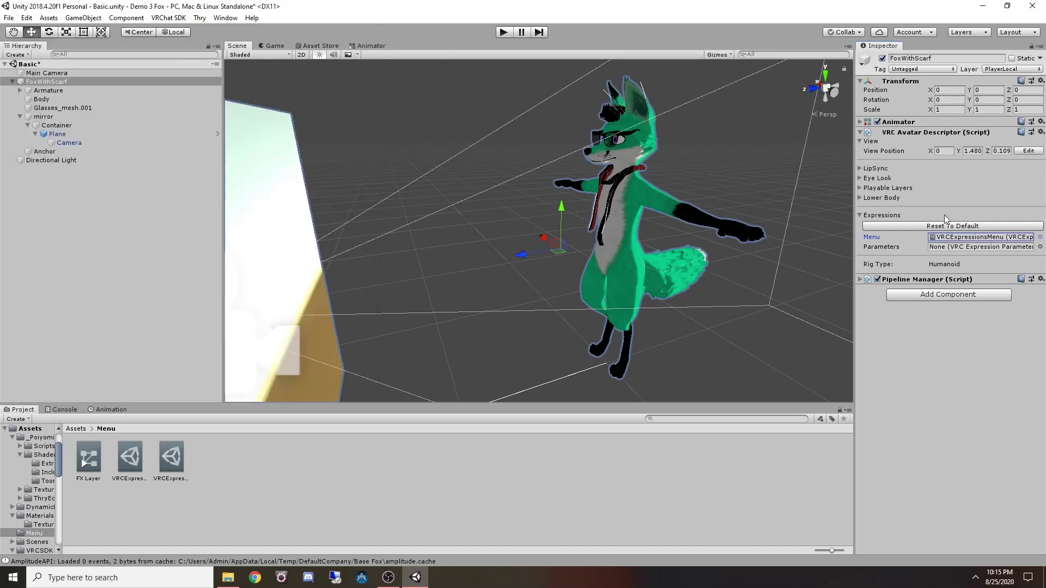
click(1040, 248)
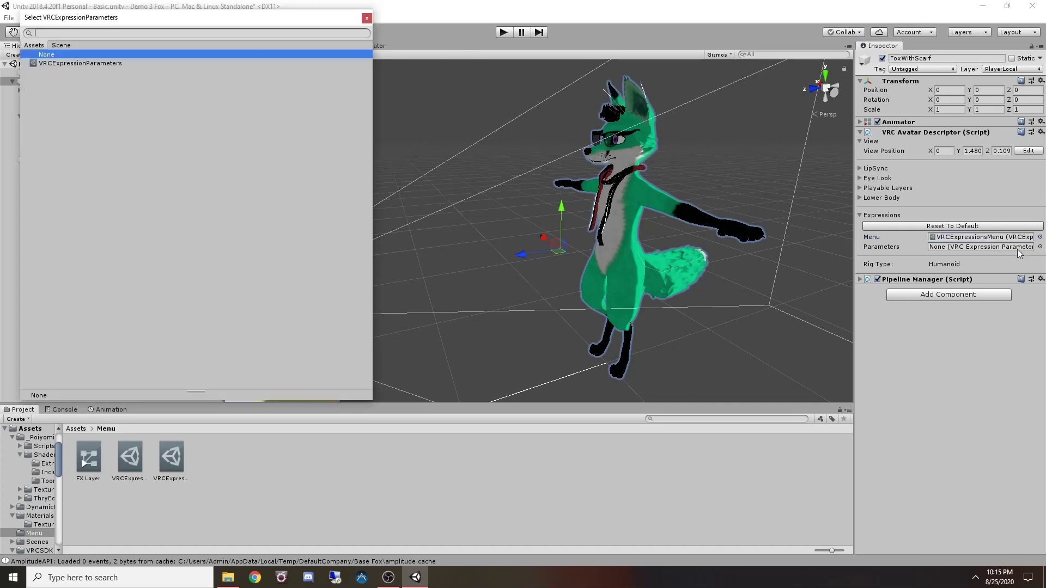
click(109, 64)
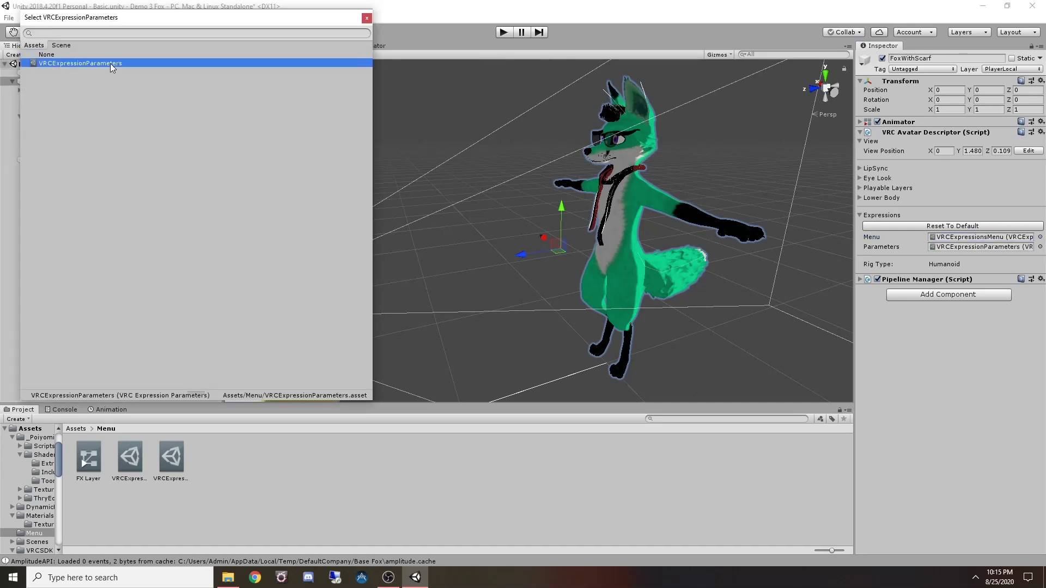
click(367, 18)
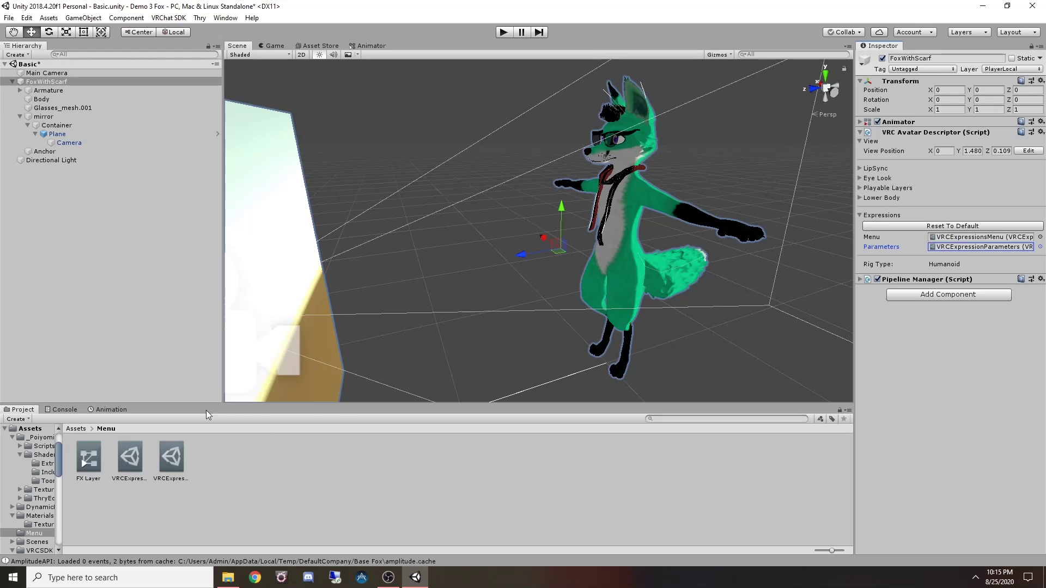
Name Parameter 4 MirrorT in the VRCExpressionParameters asset of the Menu folder
click(81, 427)
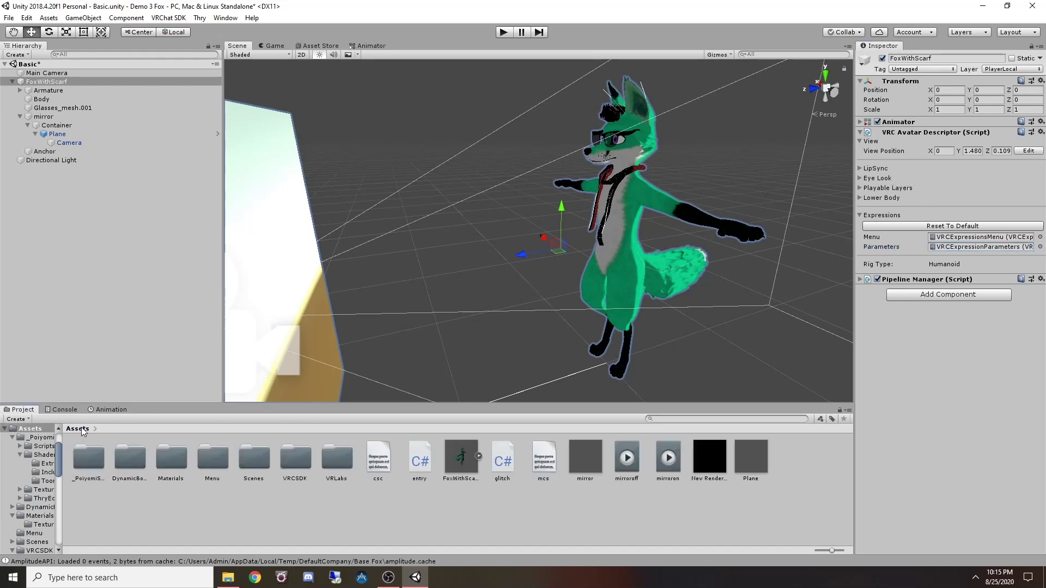
double_click(211, 460)
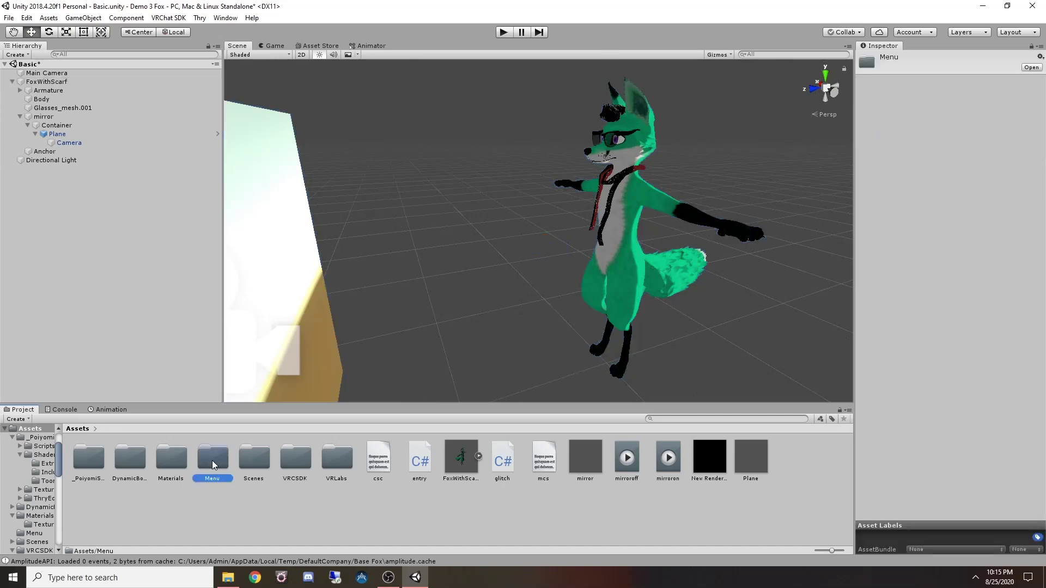
click(124, 456)
click(179, 457)
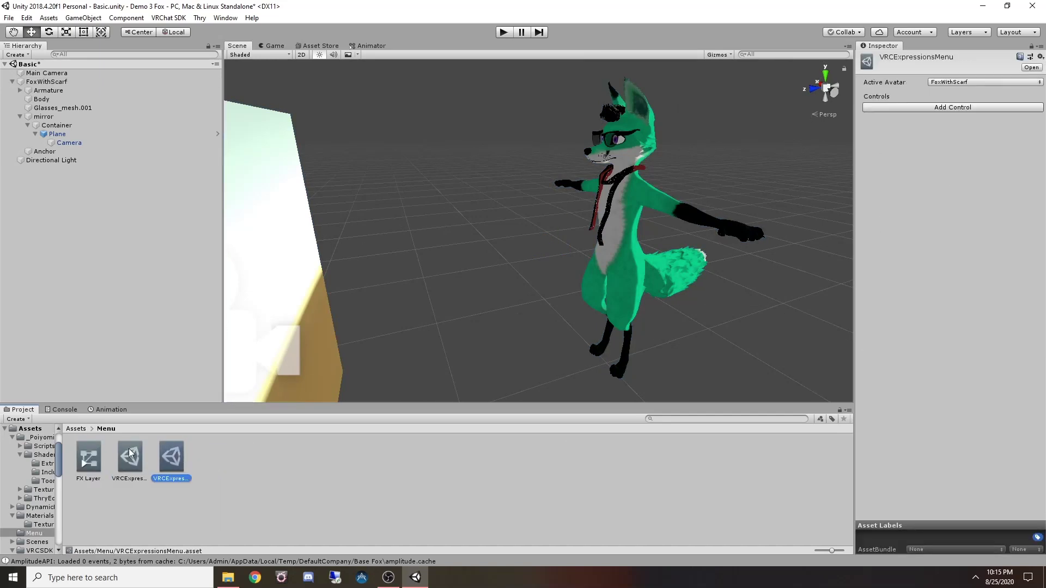
click(131, 456)
click(177, 467)
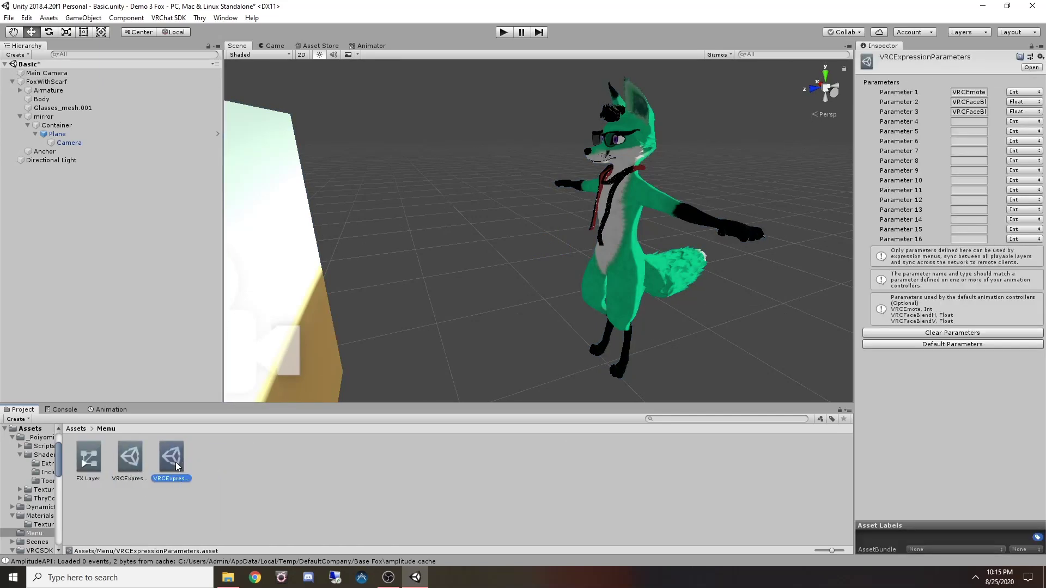
click(132, 463)
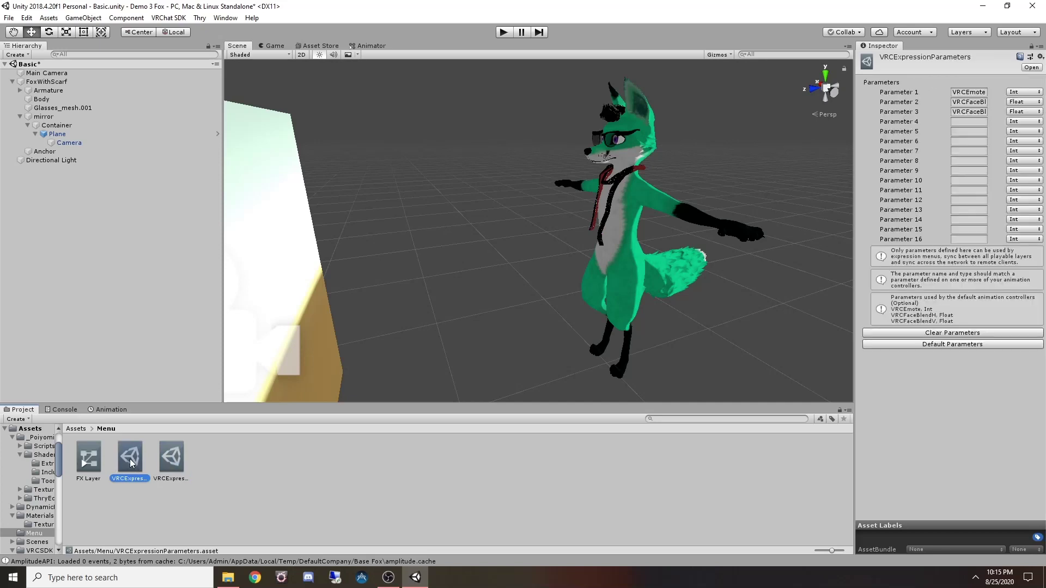
click(955, 122)
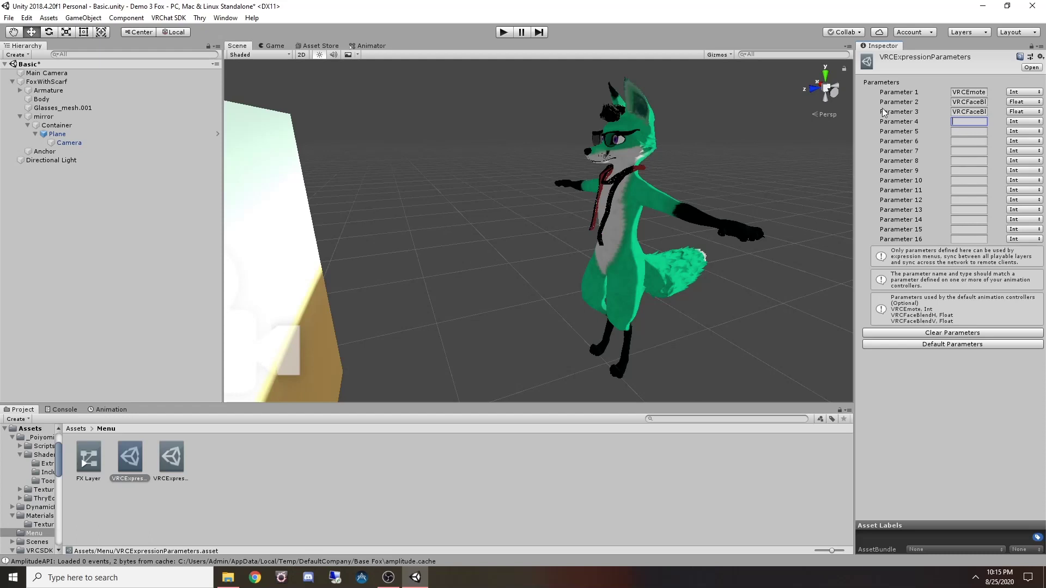
text(MirrorT)
Compare the FX controller's animator parameter with the name entered for Parameter 4
click(359, 45)
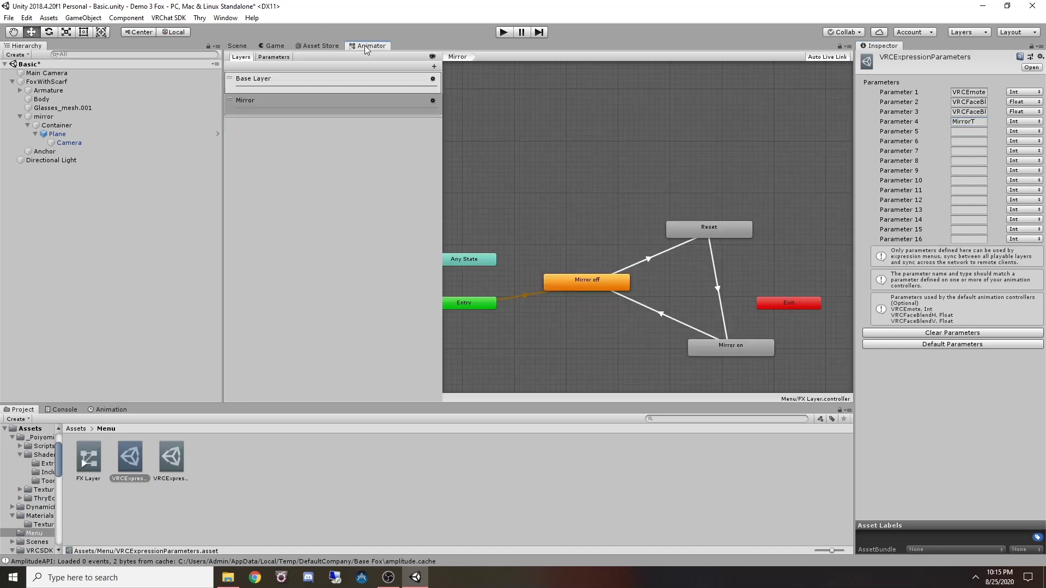
click(274, 57)
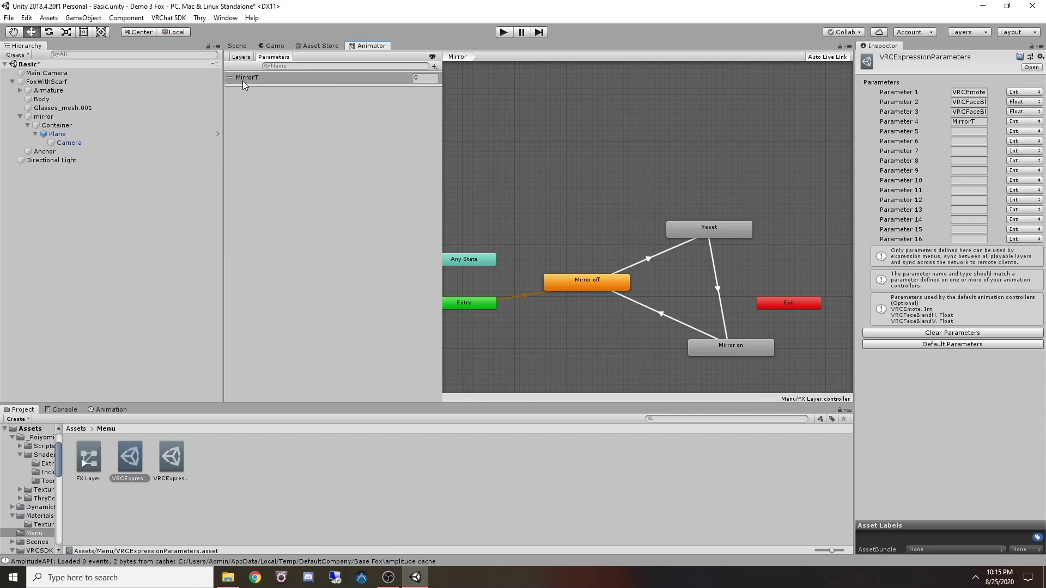
click(975, 122)
Add a control named Toggle Mirror to the VRCExpressionsMenu asset and give it the item_wand icon
click(175, 471)
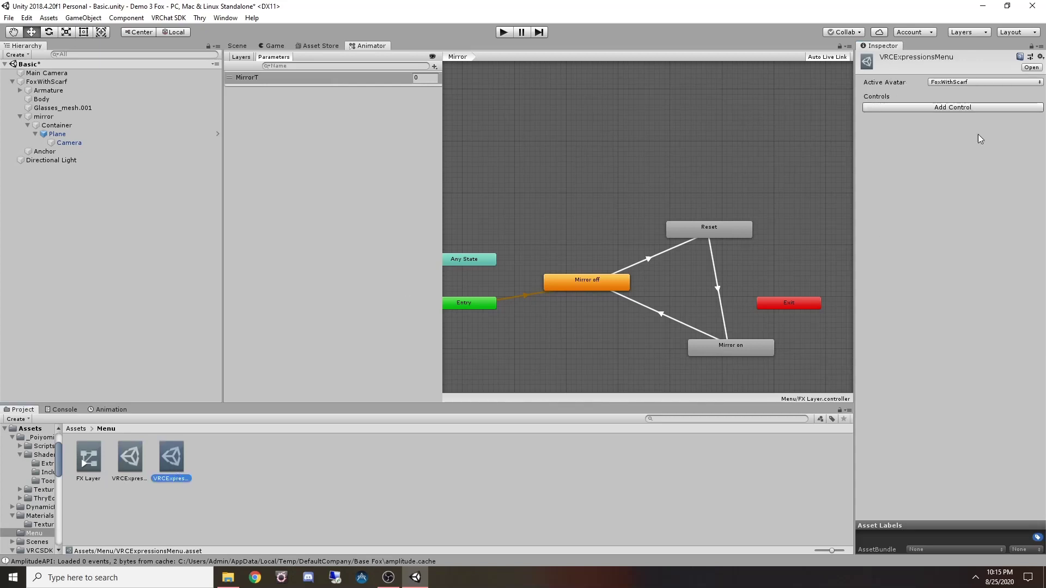
click(935, 108)
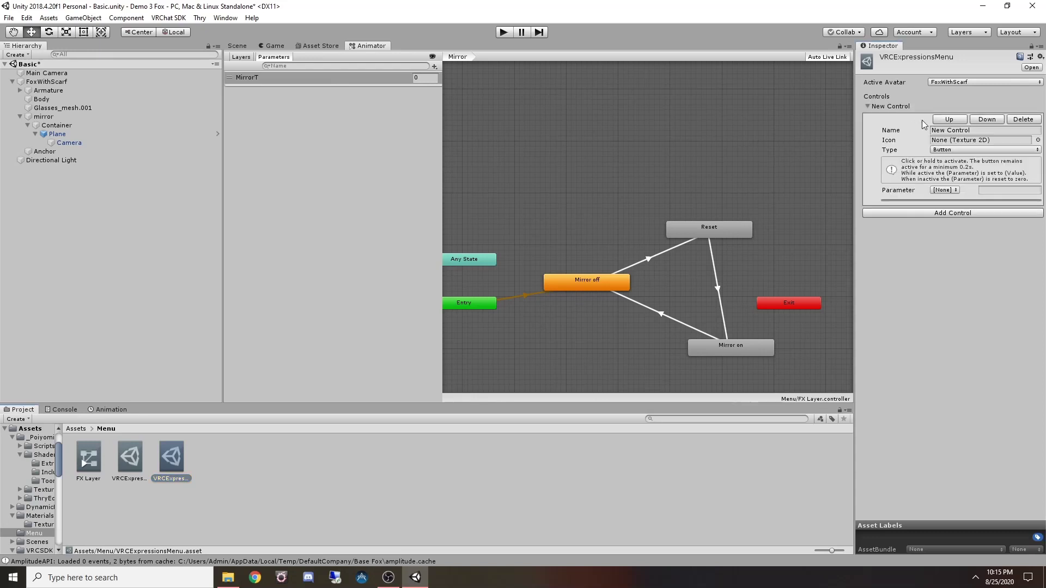
click(954, 131)
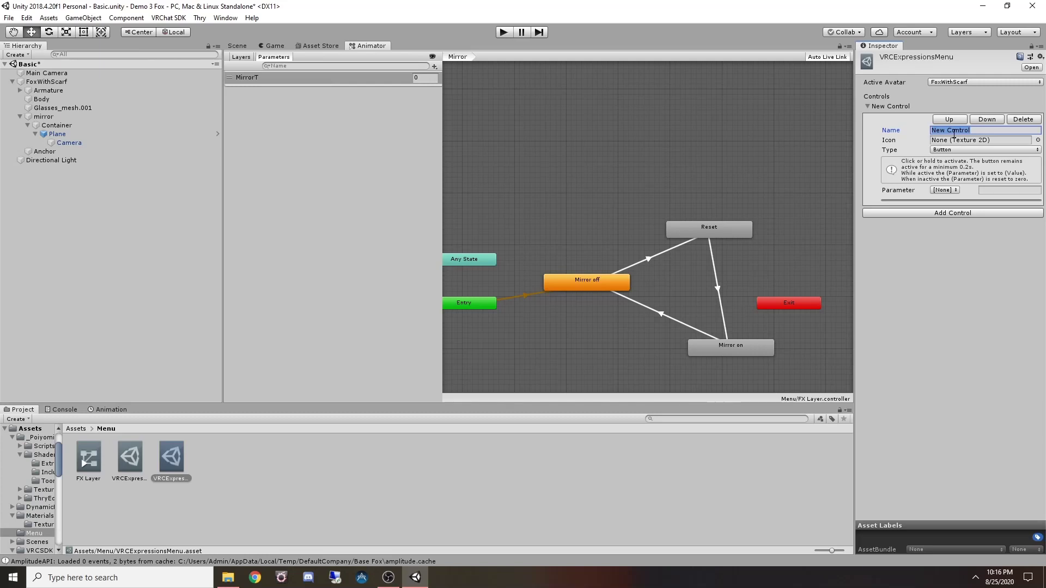
text(Toggle Mirror)
click(1038, 140)
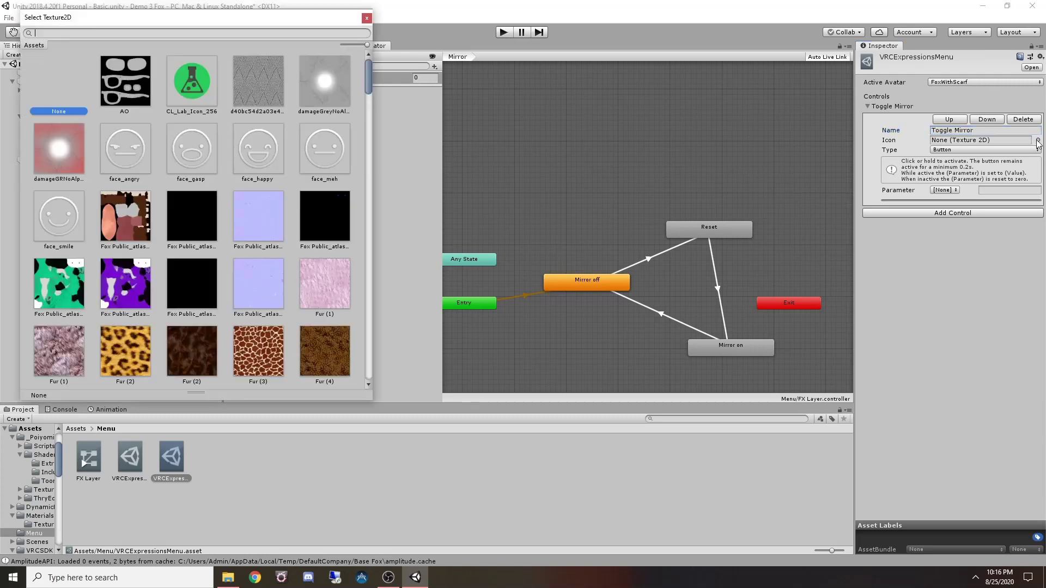
scroll(223, 100, down, 10)
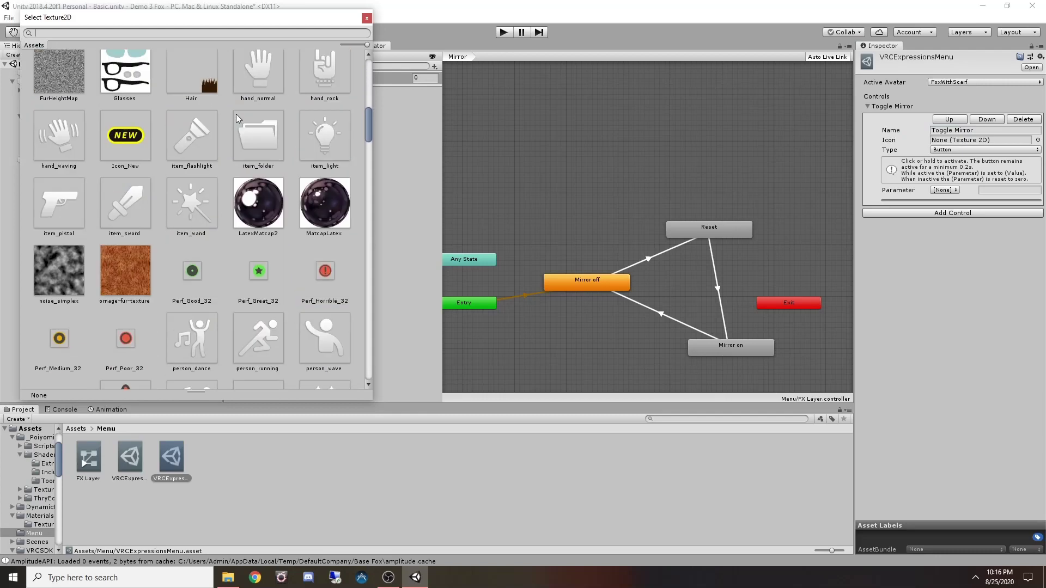
click(191, 204)
click(367, 18)
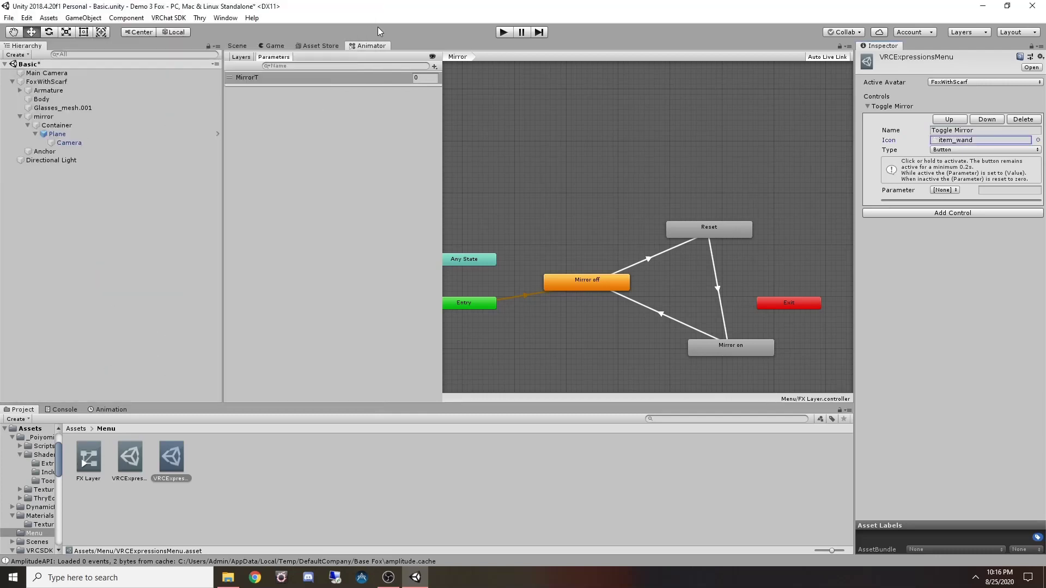
Make the Toggle Mirror control a Toggle driven by the MirrorT, Int parameter
click(949, 151)
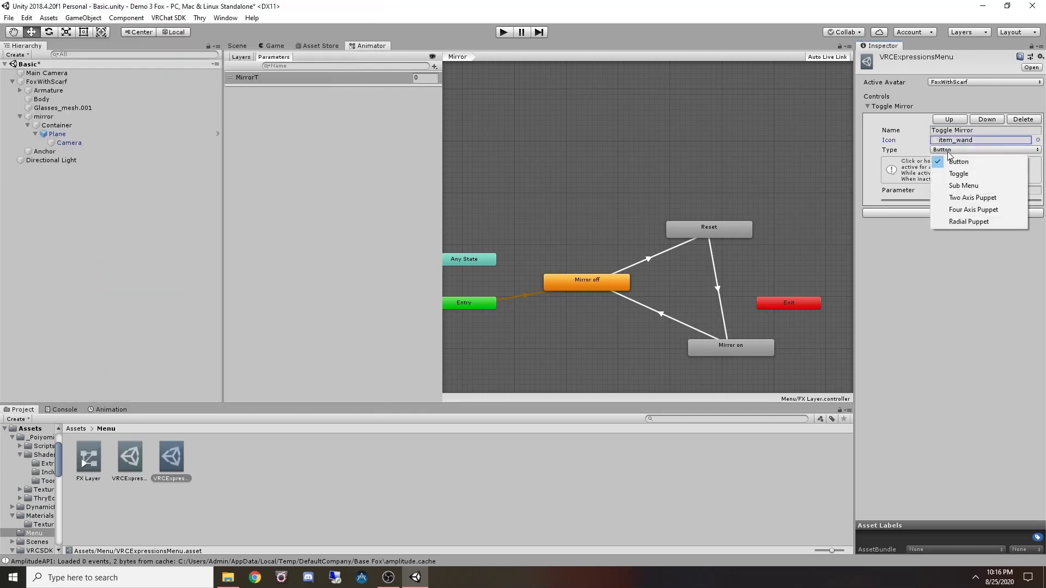
click(953, 173)
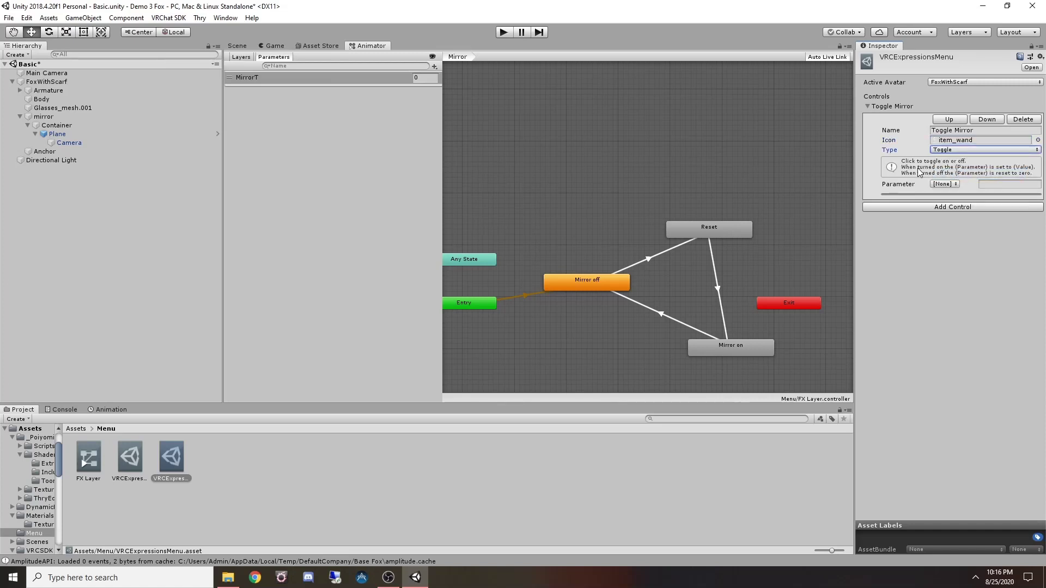
click(937, 184)
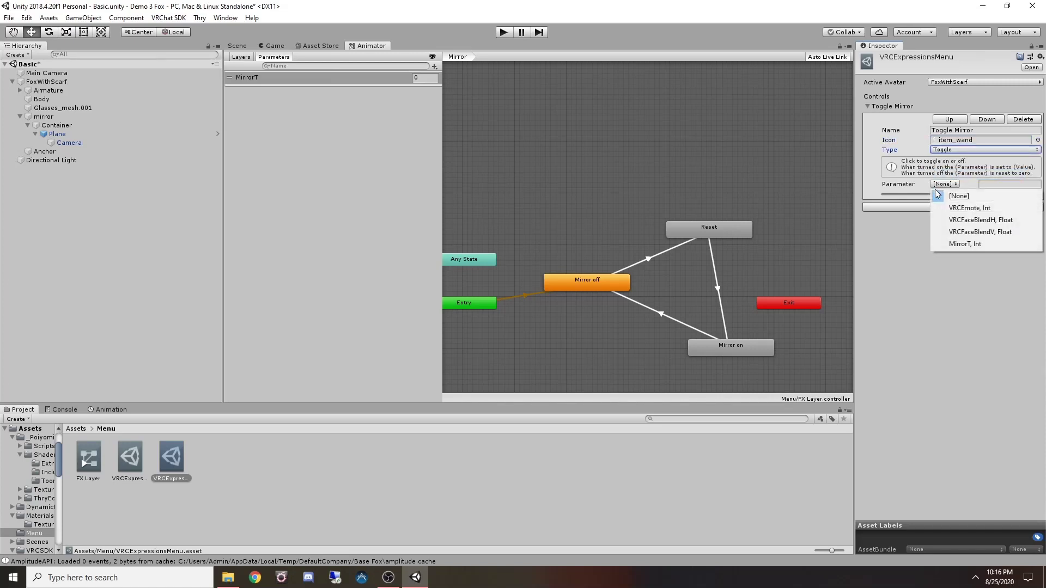
click(948, 245)
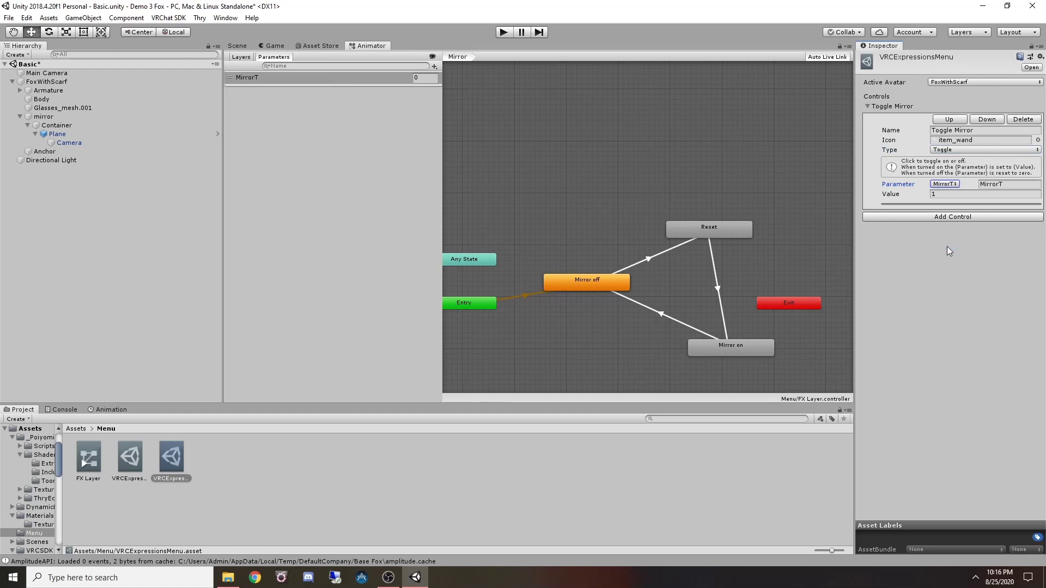
Deactivate the mirror object under FoxWithScarf in the scene
click(234, 46)
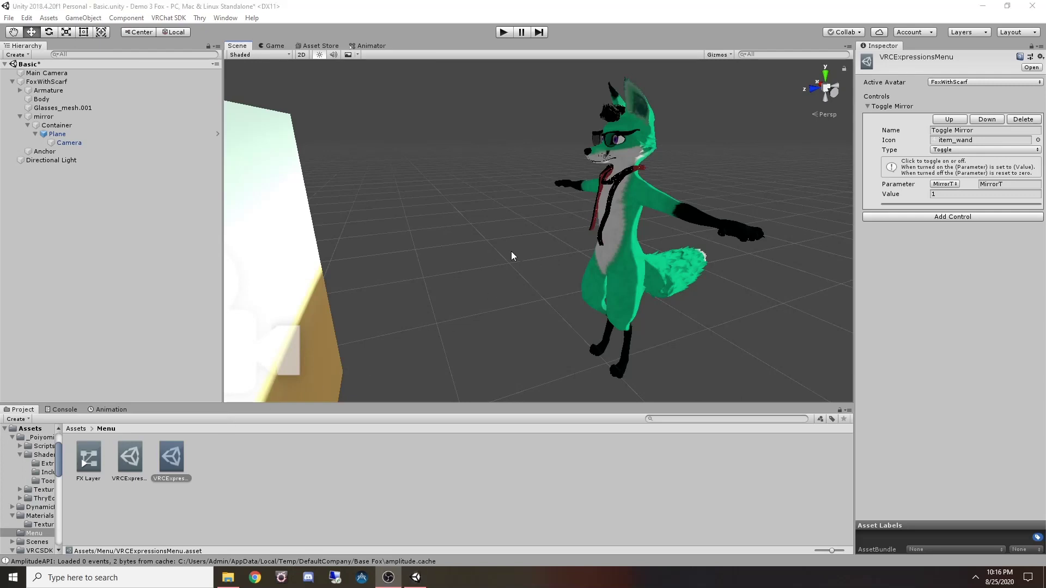
click(47, 117)
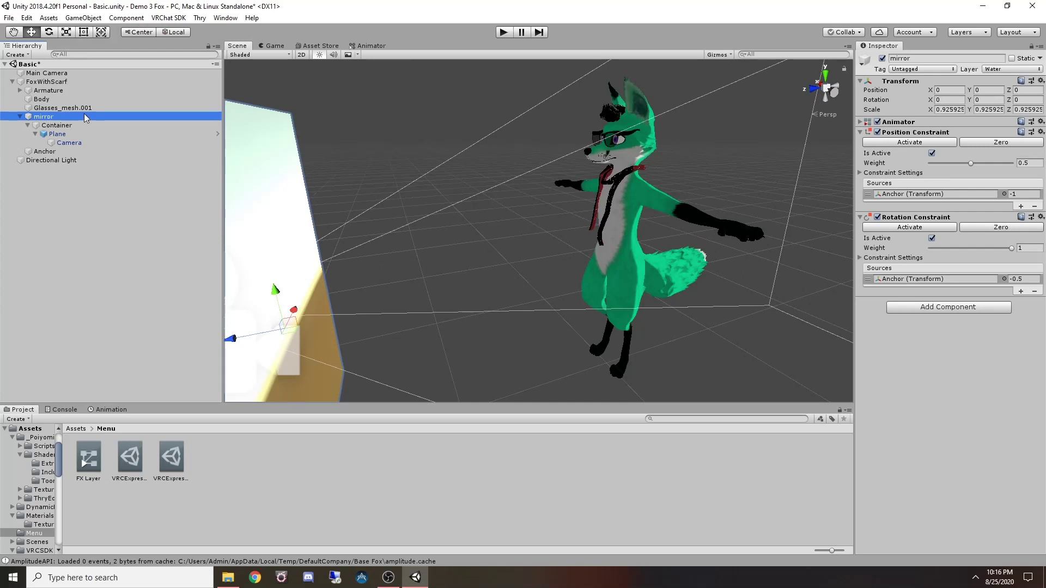
click(883, 58)
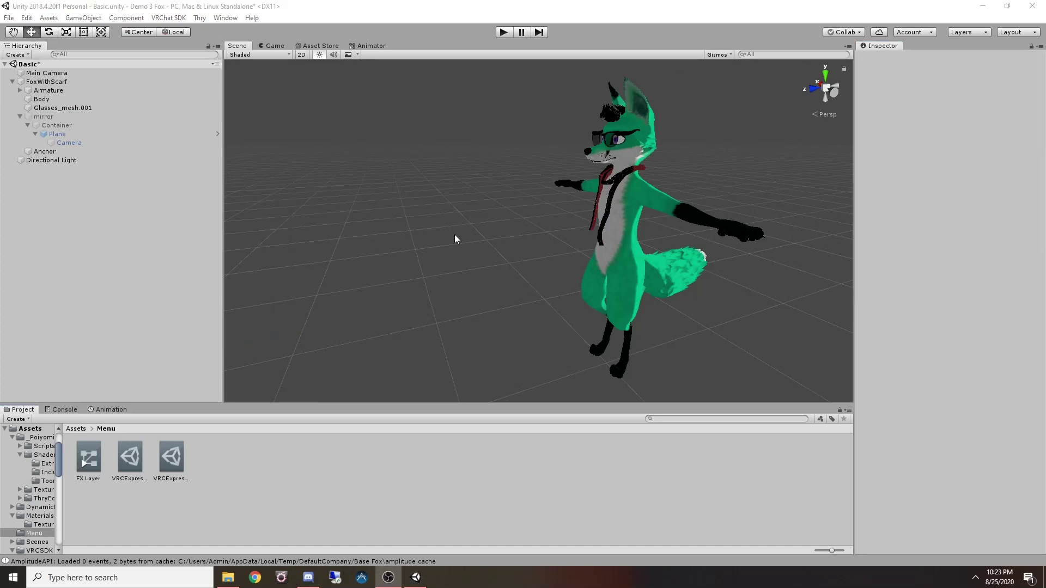
Examine the mirror's Camera object, its component settings and its placement relative to the fox avatar
scroll(456, 239, down, 4)
scroll(455, 236, down, 2)
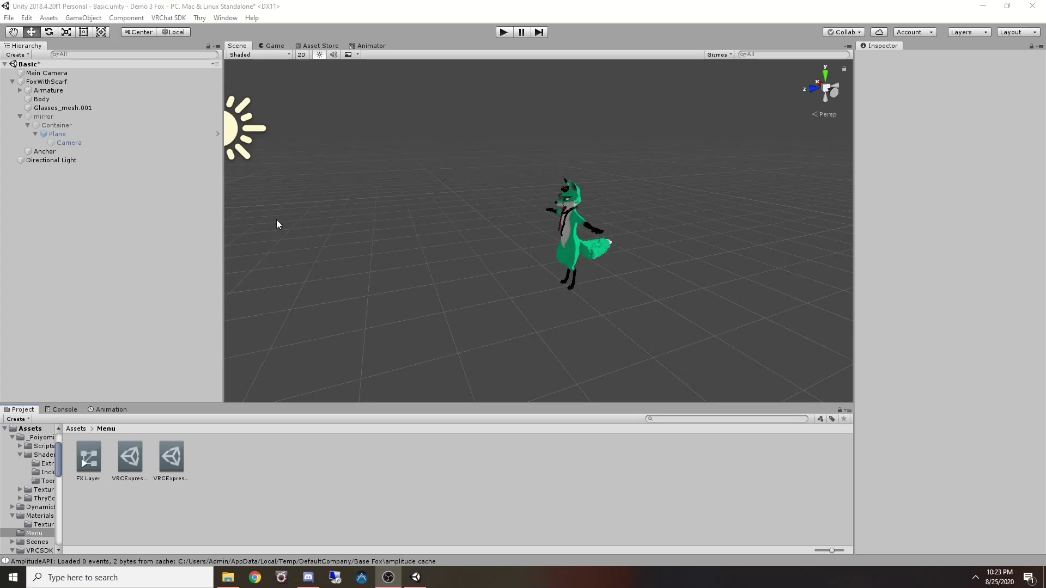
click(91, 141)
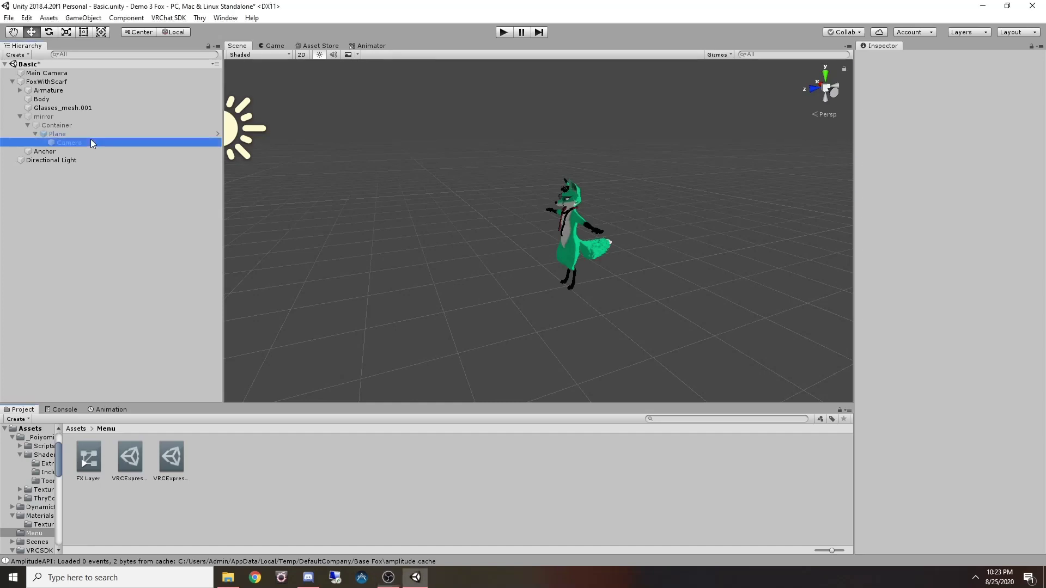
alt+drag(613, 322, 570, 338)
right_drag(570, 339, 490, 344)
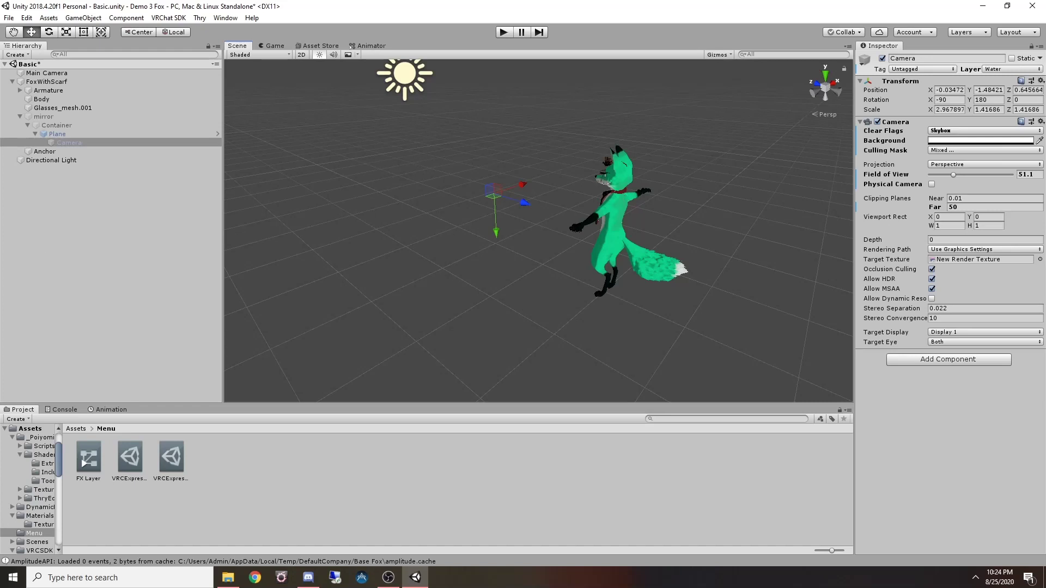
Switch to VRChat and test the avatar's Toggle Mirror control in the Expressions menu
key(alt+Tab)
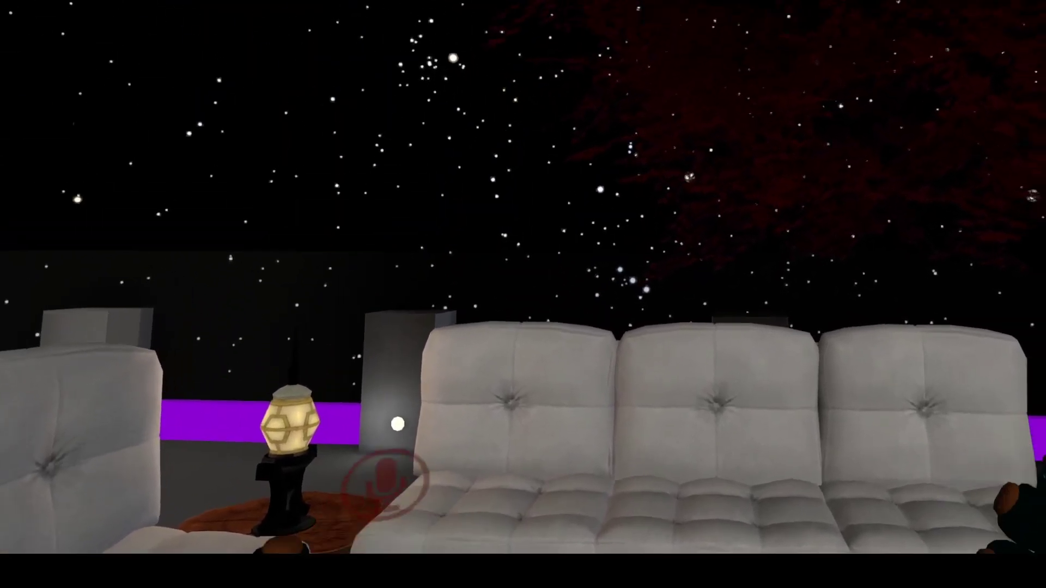
key(Menu)
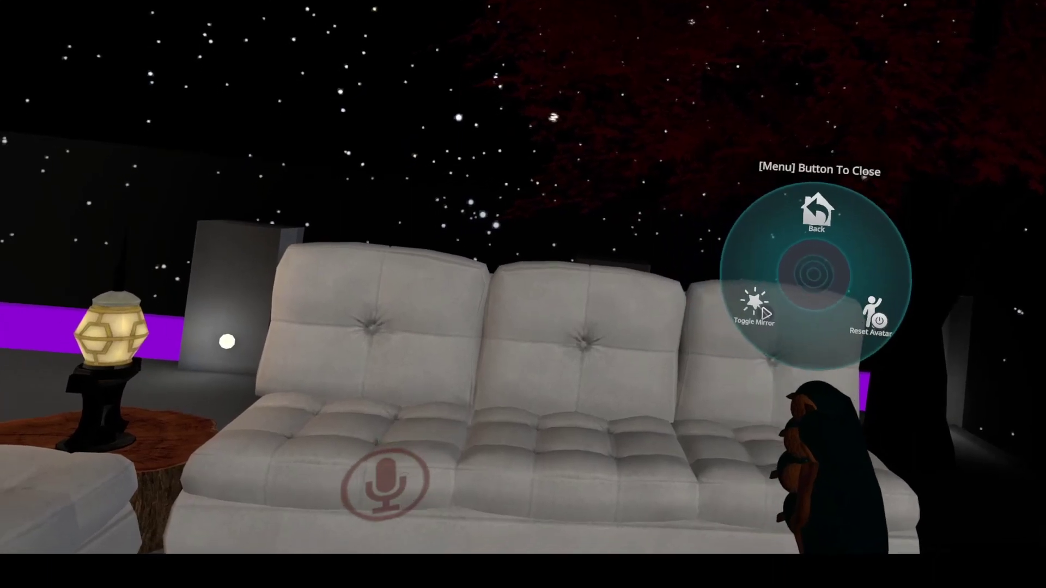
click(763, 310)
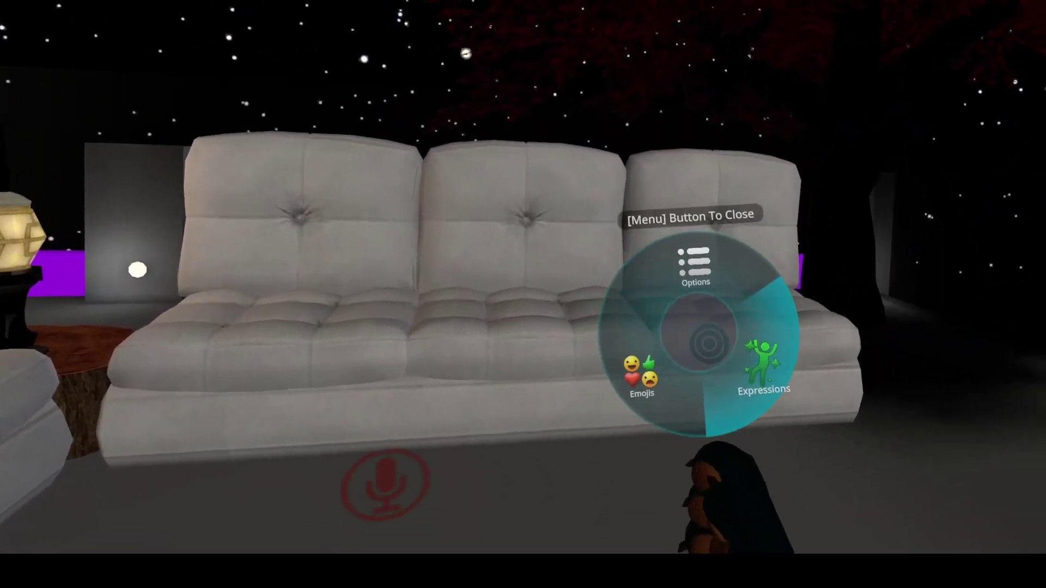
click(775, 428)
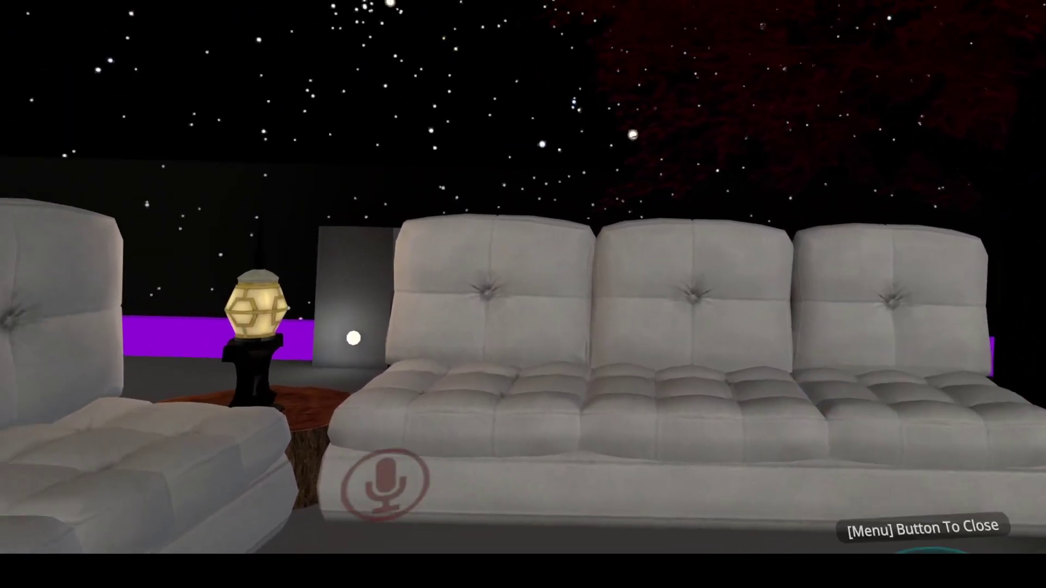